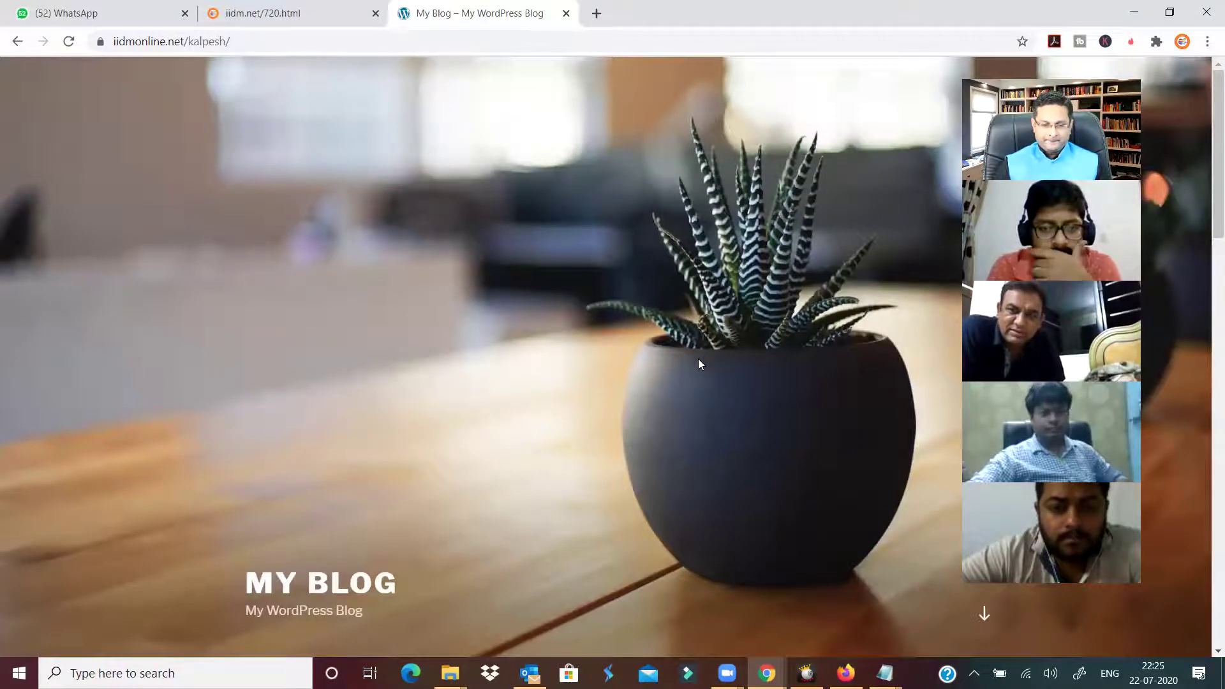
scroll(684, 380, "down", 20)
scroll(684, 381, "up", 5)
scroll(686, 381, "down", 6)
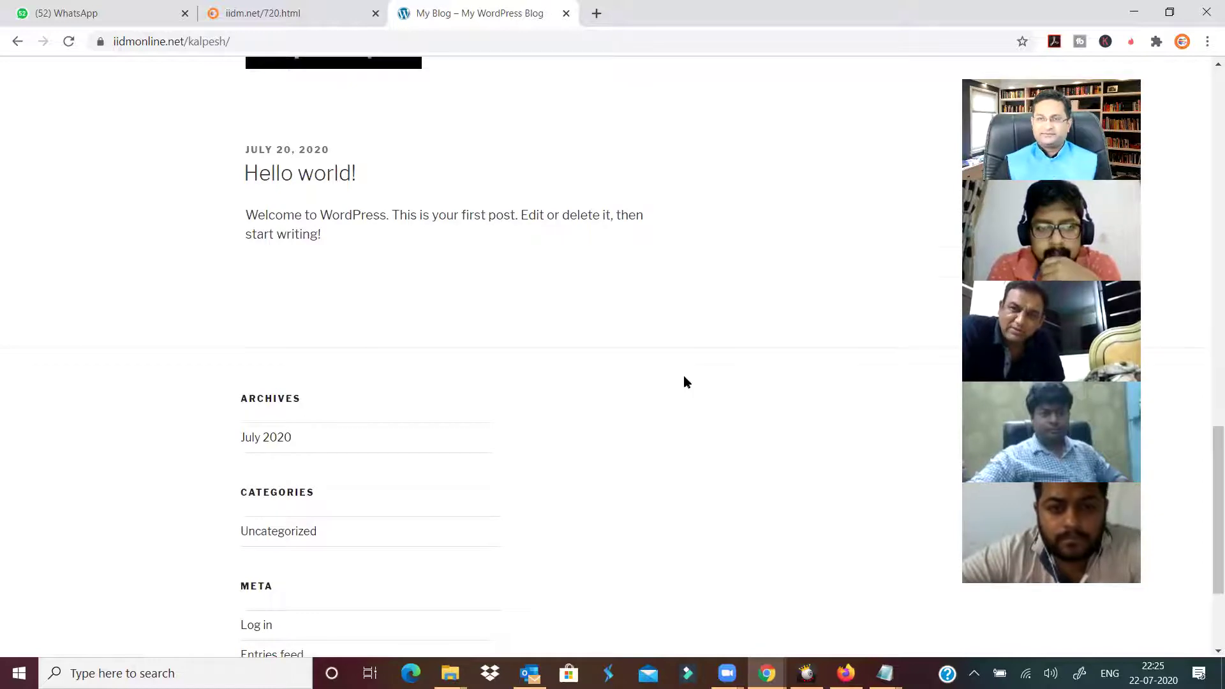
scroll(685, 382, "up", 20)
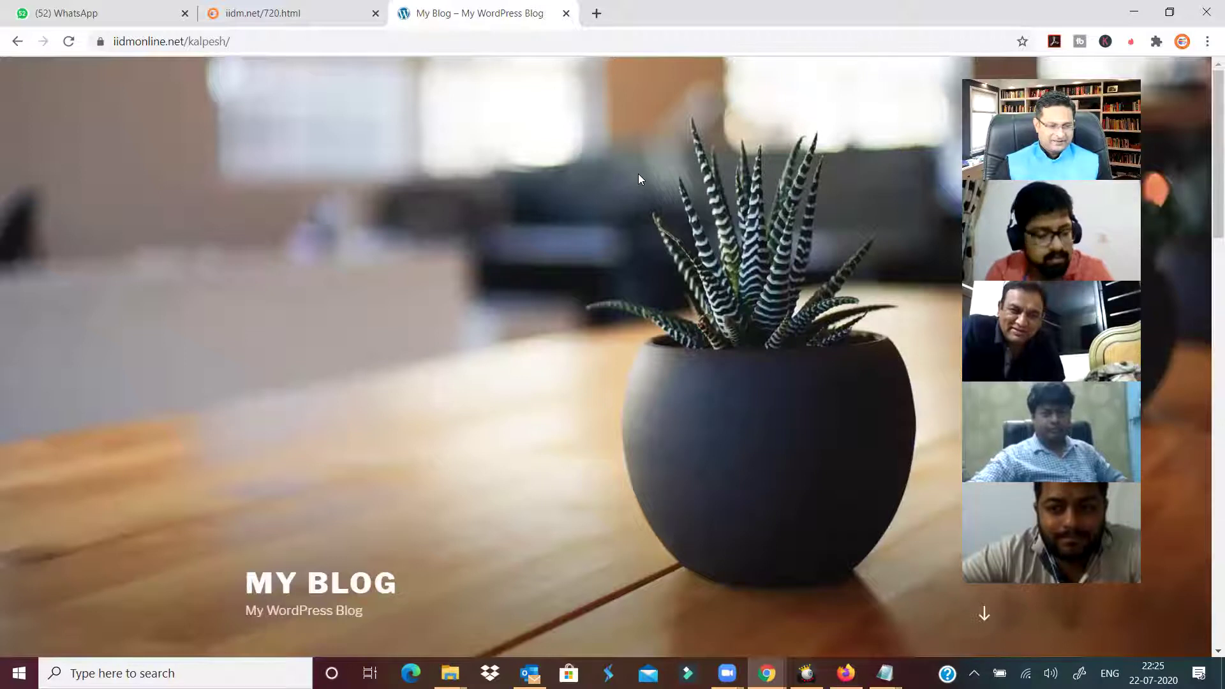
- Open the Manage Themes admin page of the other iidmonline.net WordPress site from the suggested addresses
left_click(404, 44)
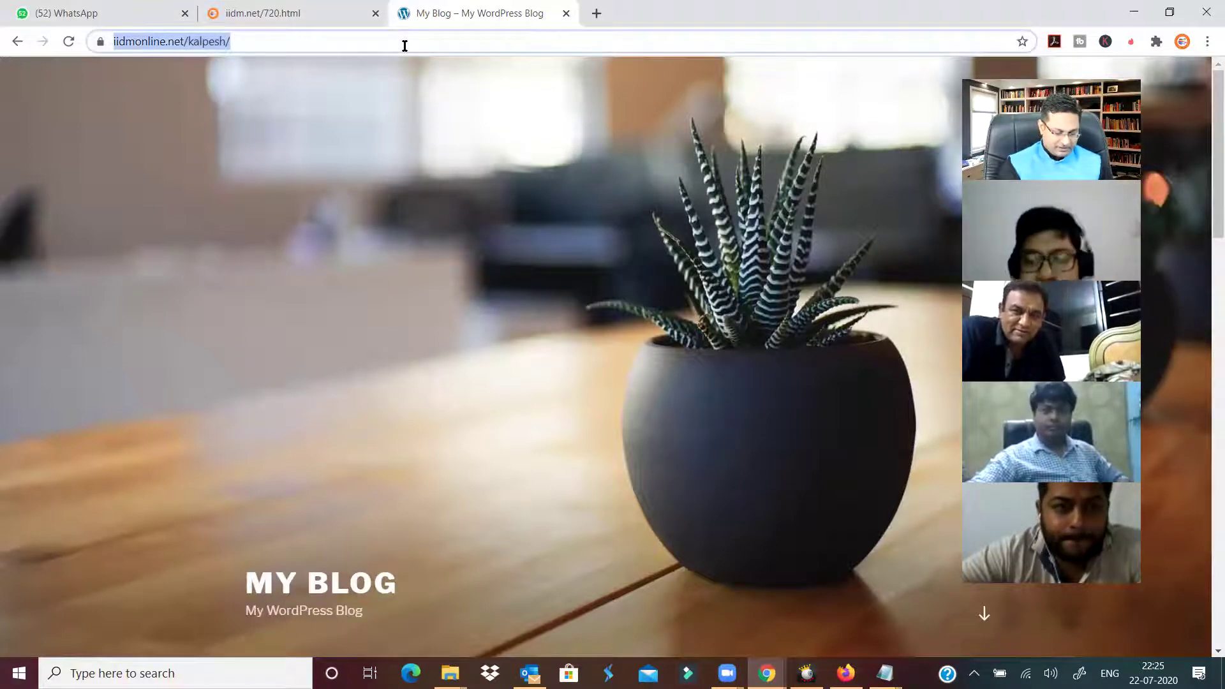
type("iidmonline")
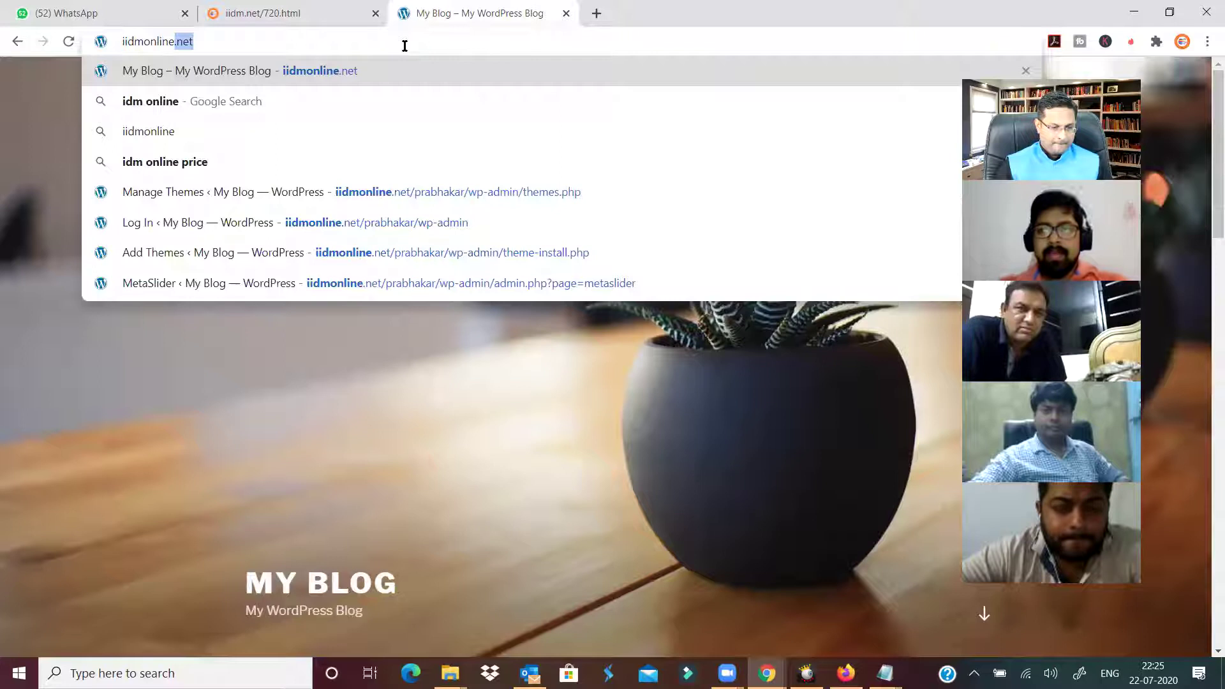
key("Down")
key("Down")
key("Down")
key("Down")
key("Return")
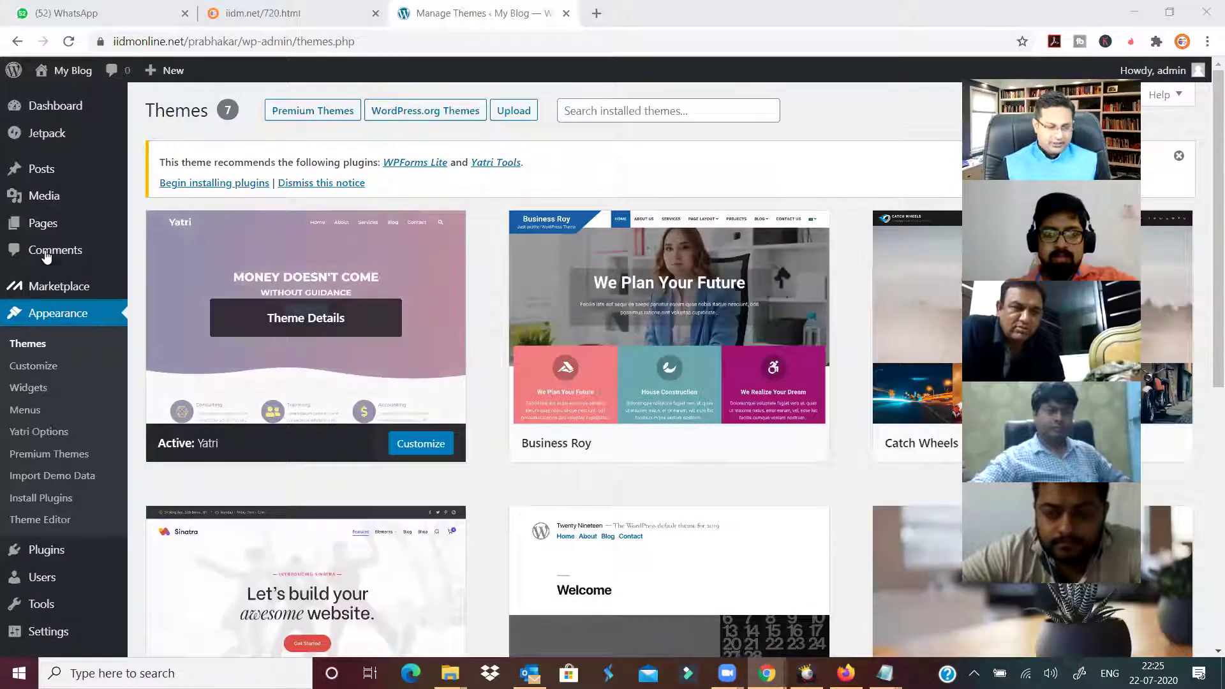
- Open the public home page of the same WordPress site in an incognito window
mouse_move(47, 225)
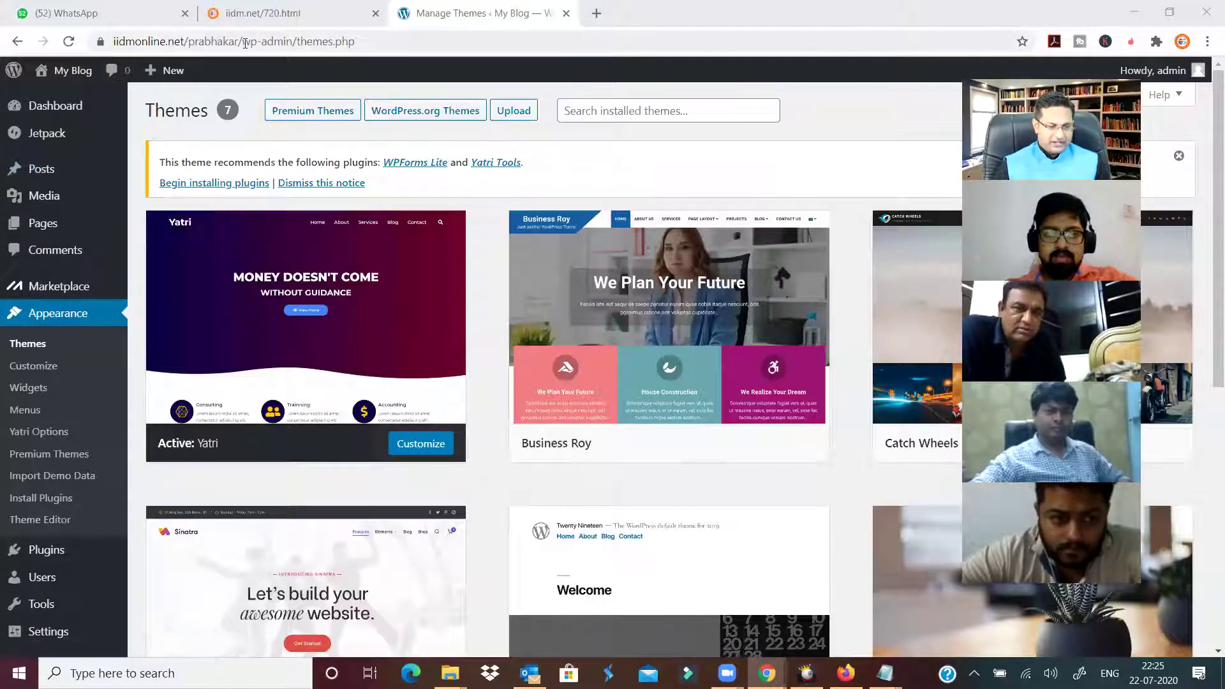
left_click(488, 65)
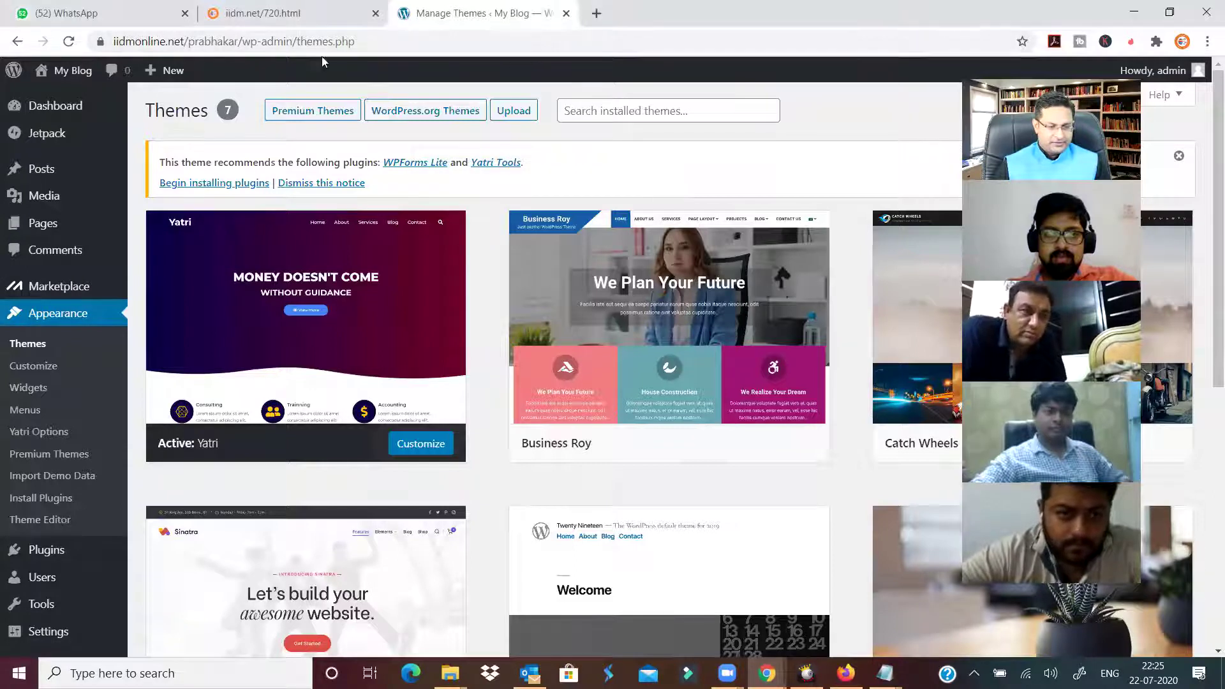
left_click_drag(241, 41, 16, 40)
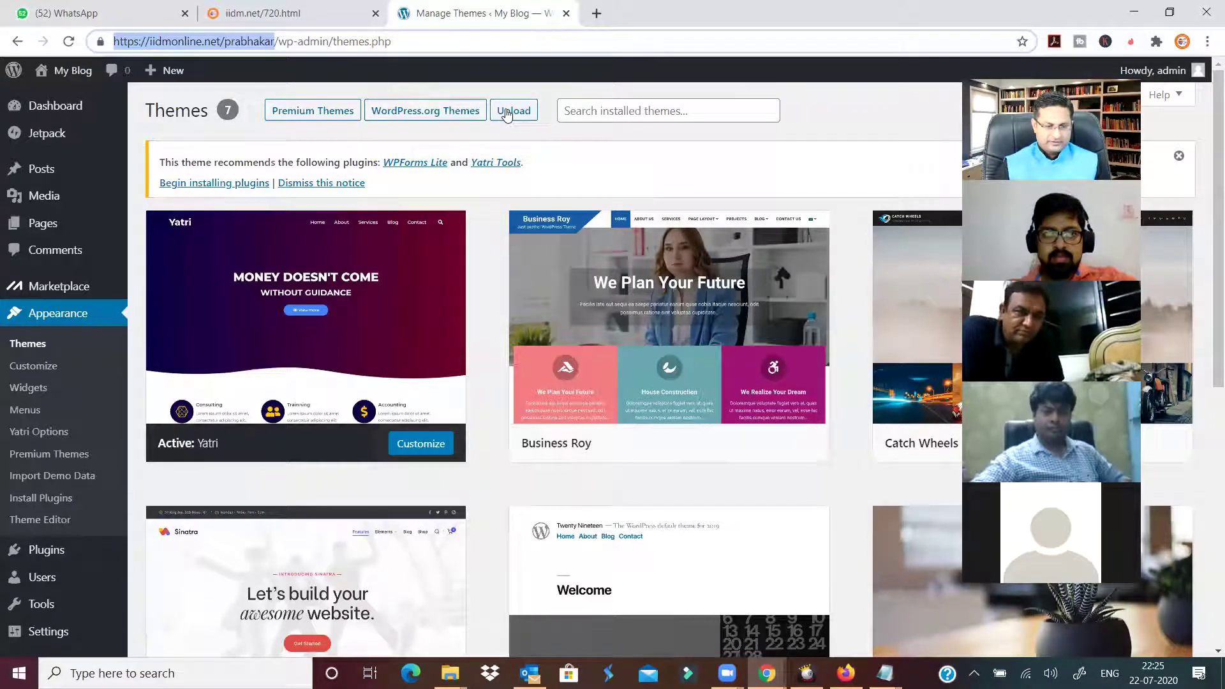
left_click(1207, 41)
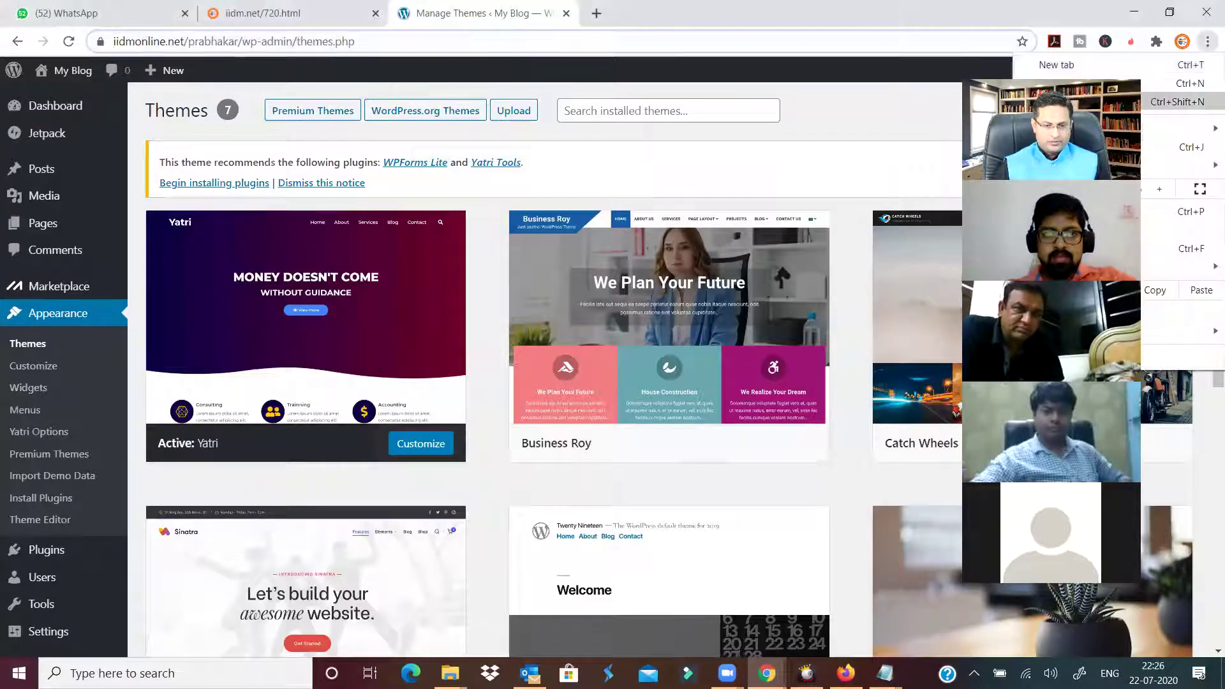
left_click(1085, 102)
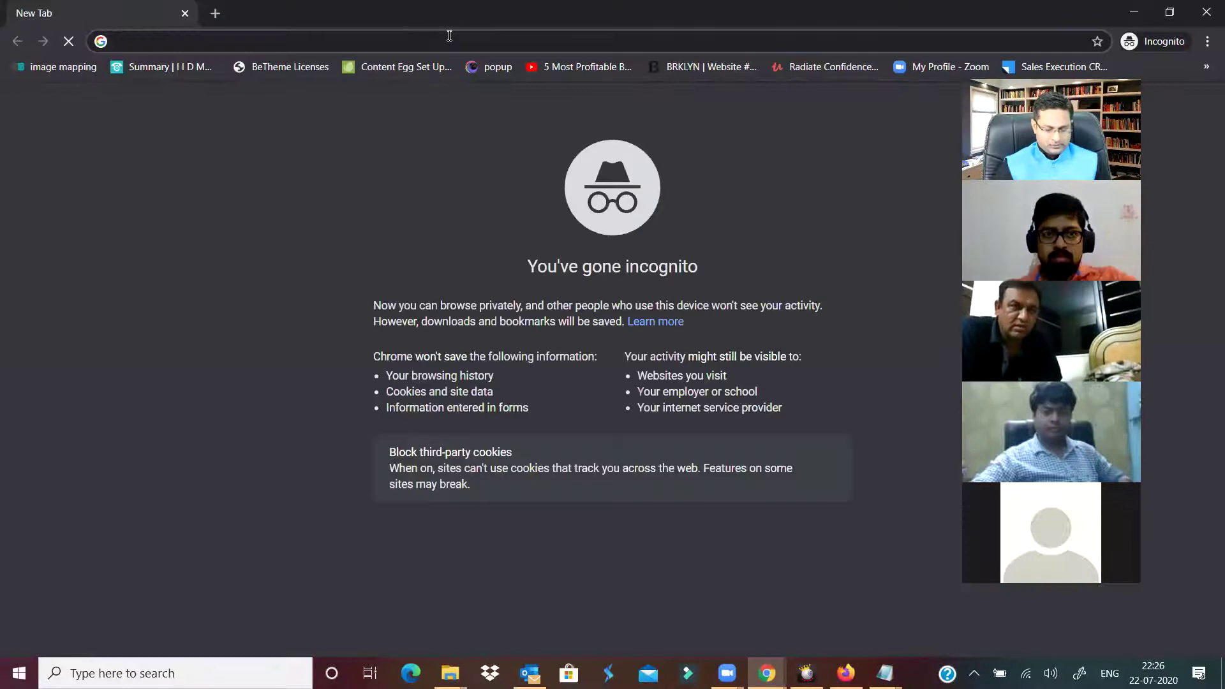
type("iidmonline.net/prabhakar")
key("Return")
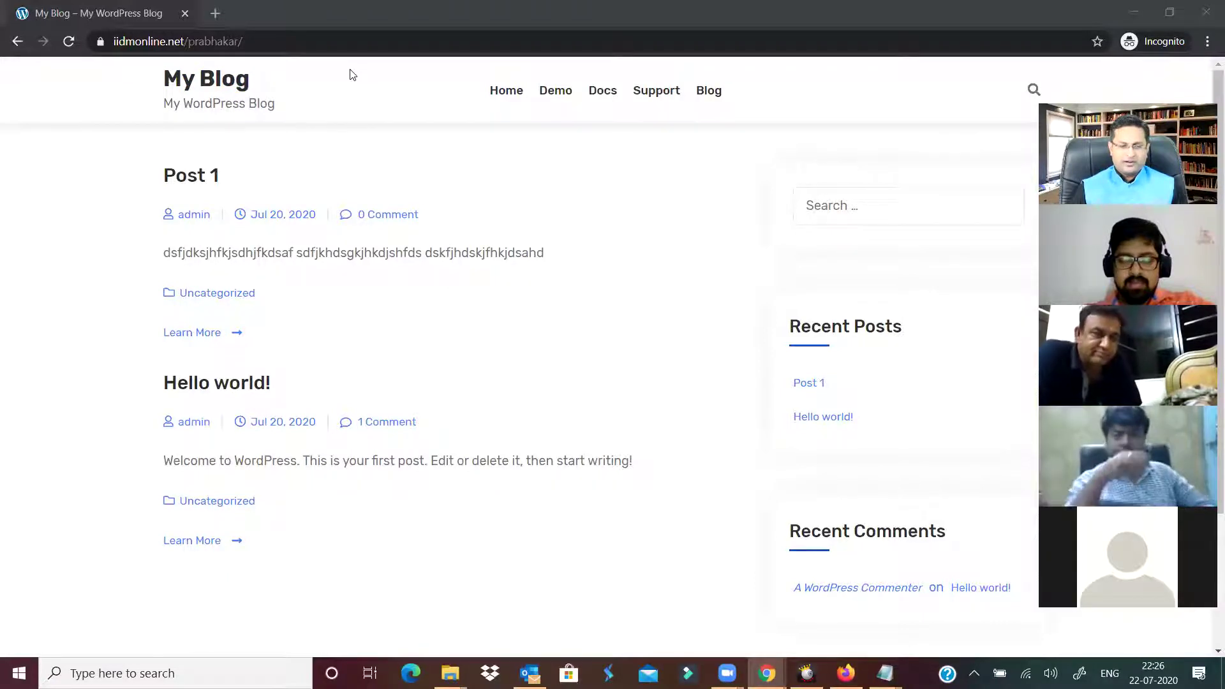
- Return to the admin window and open the page for adding new plugins
key("alt+Tab")
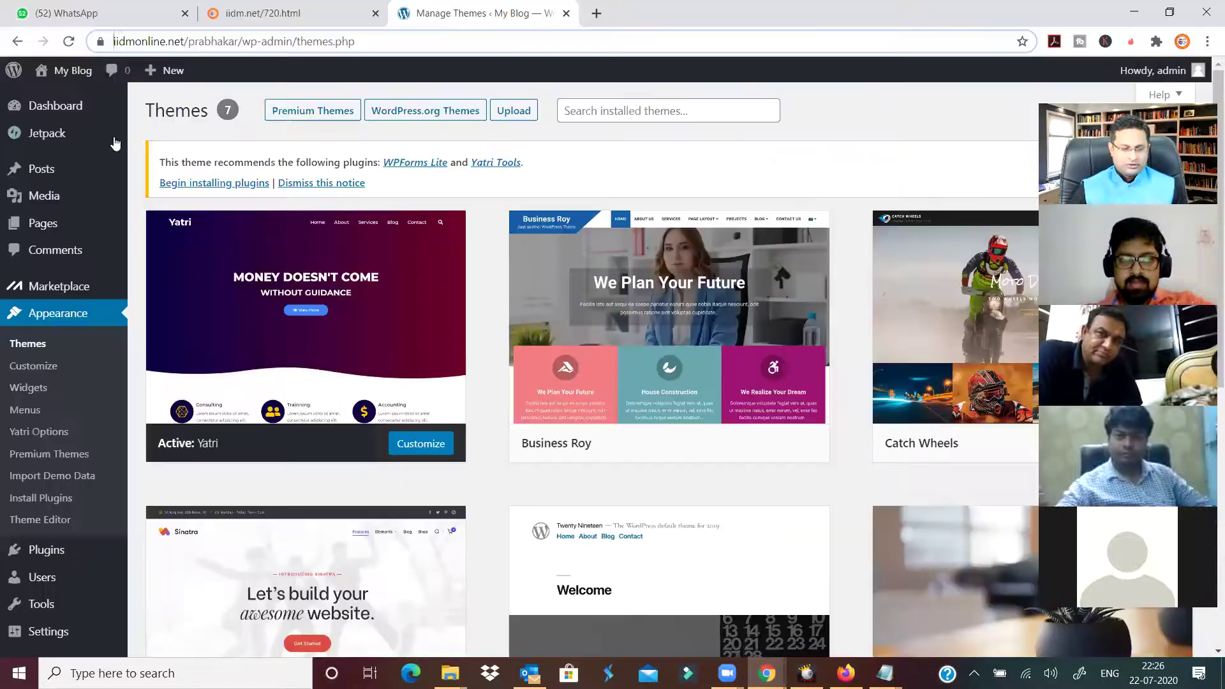
mouse_move(55, 173)
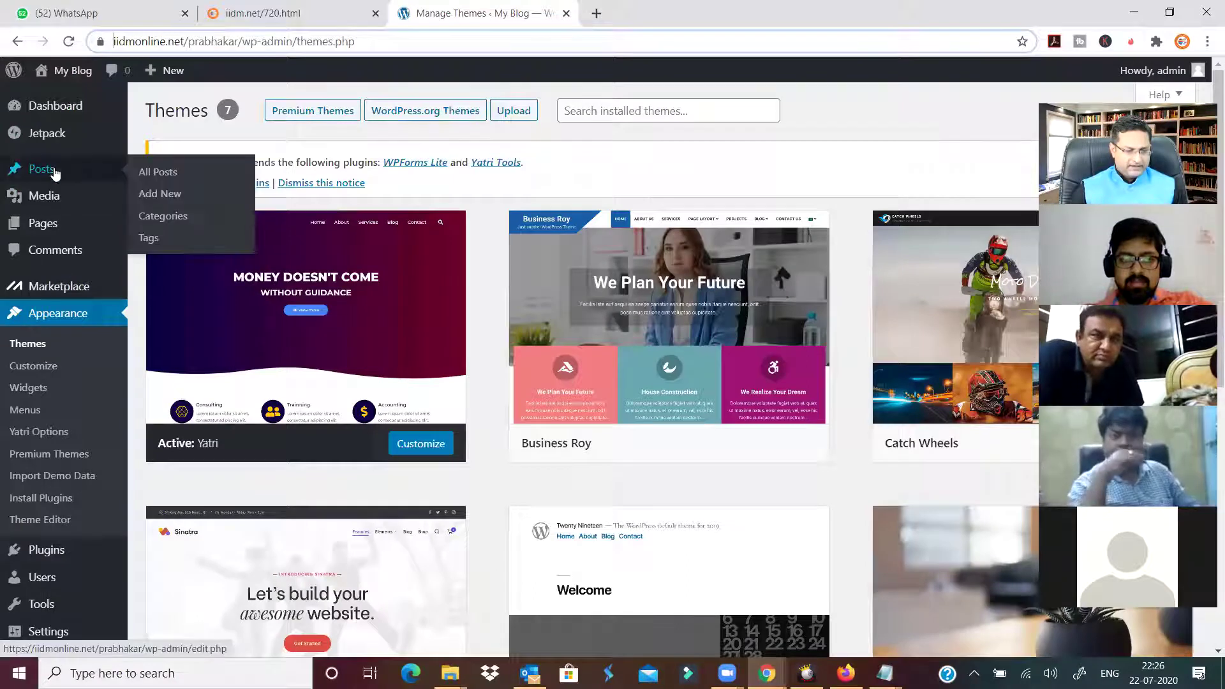
scroll(98, 355, "down", 3)
scroll(100, 358, "up", 3)
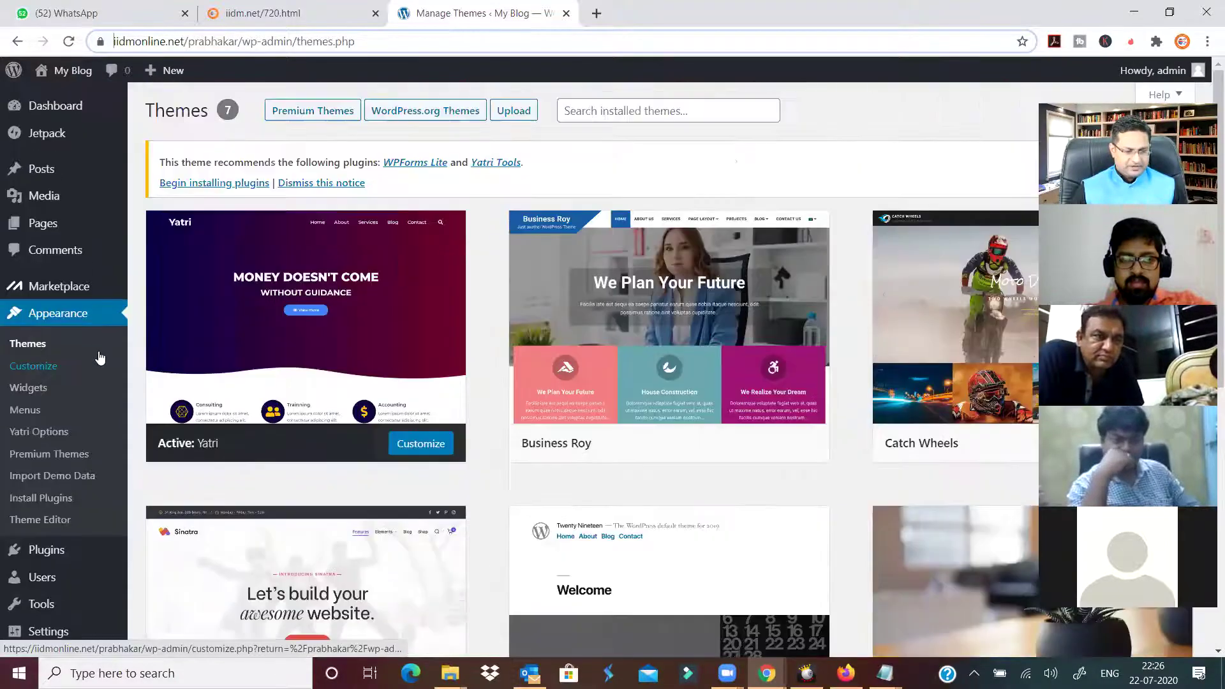
left_click(51, 504)
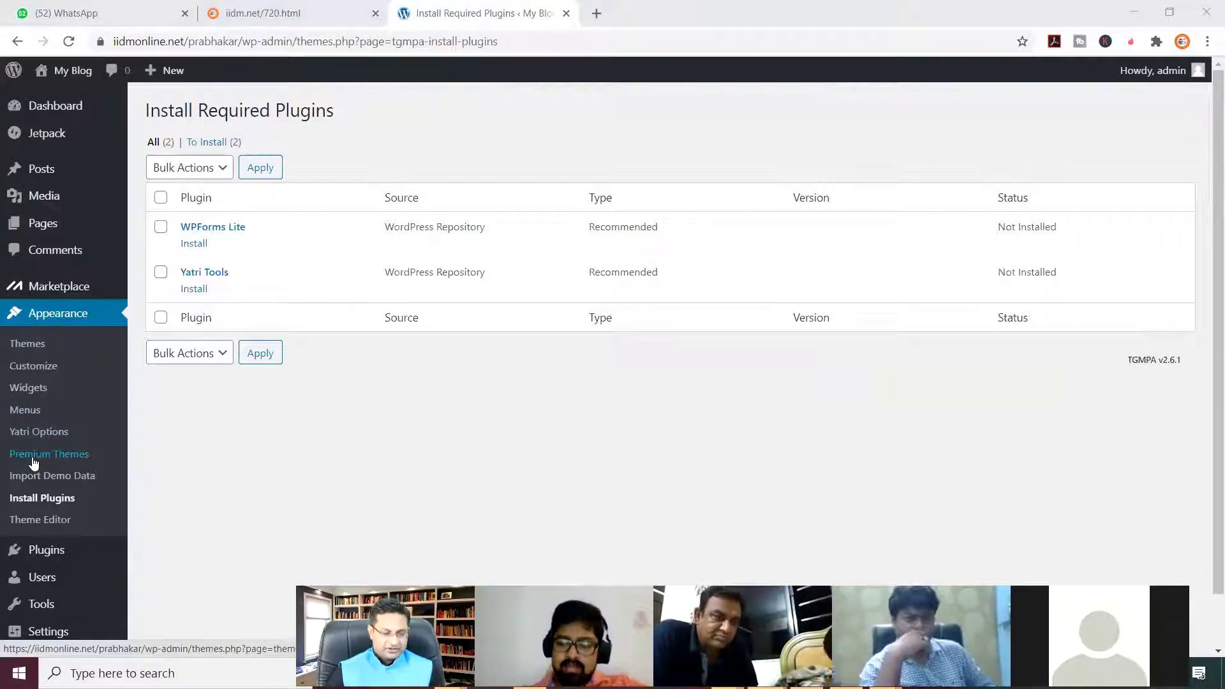
scroll(75, 405, "down", 1)
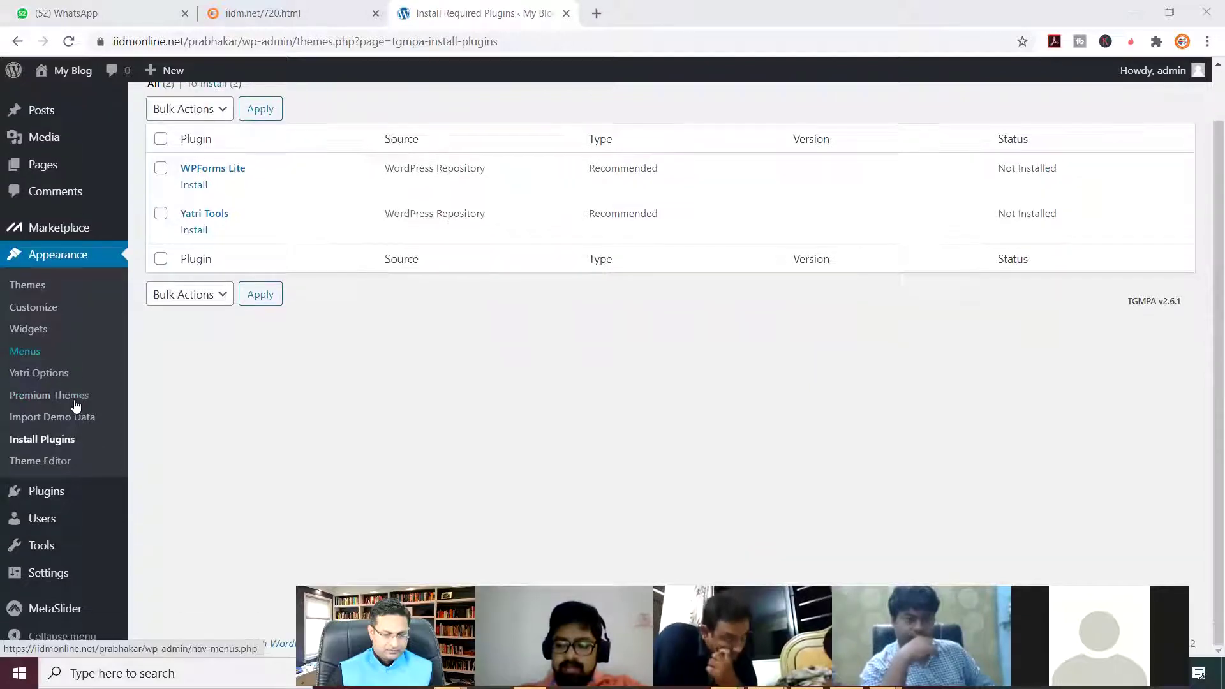
mouse_move(100, 498)
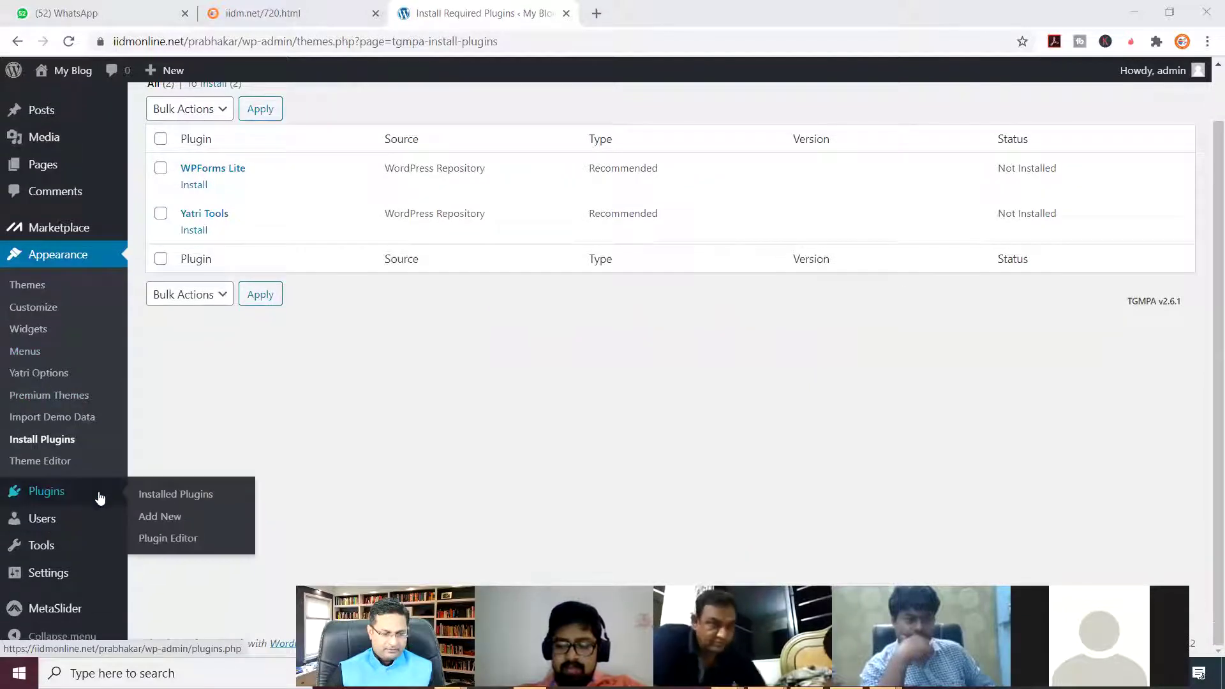
left_click(164, 515)
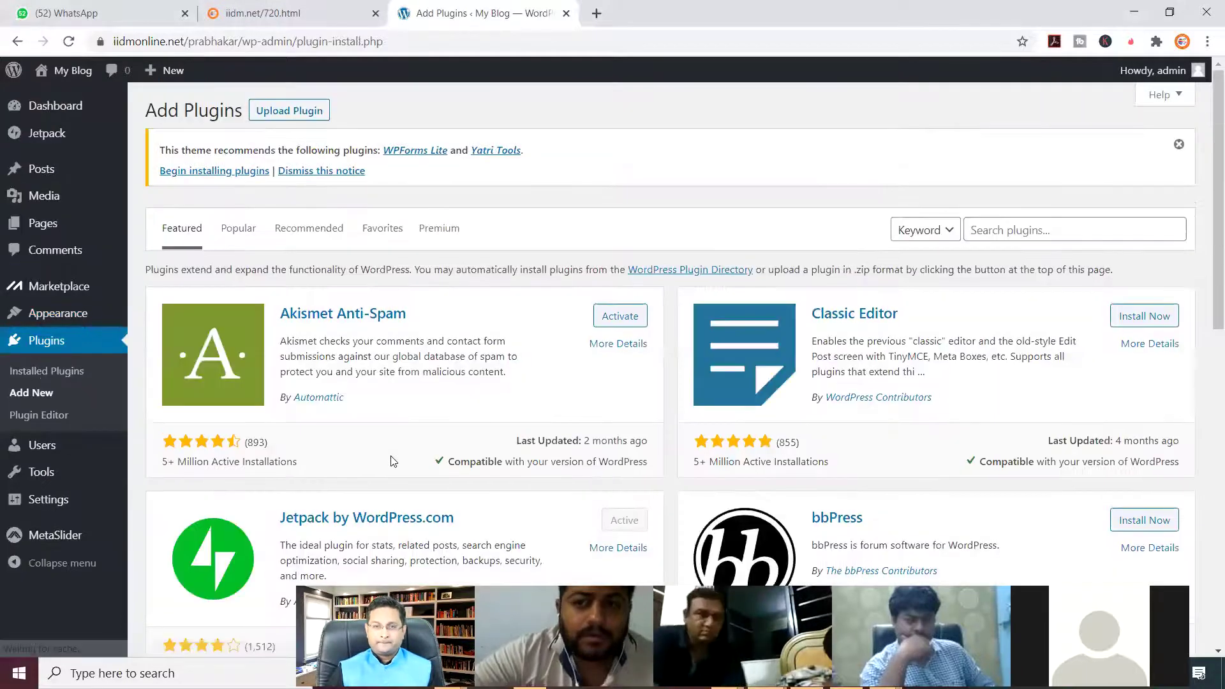
- Search the plugins for elementor, then install and activate Elementor Page Builder
left_click(1025, 230)
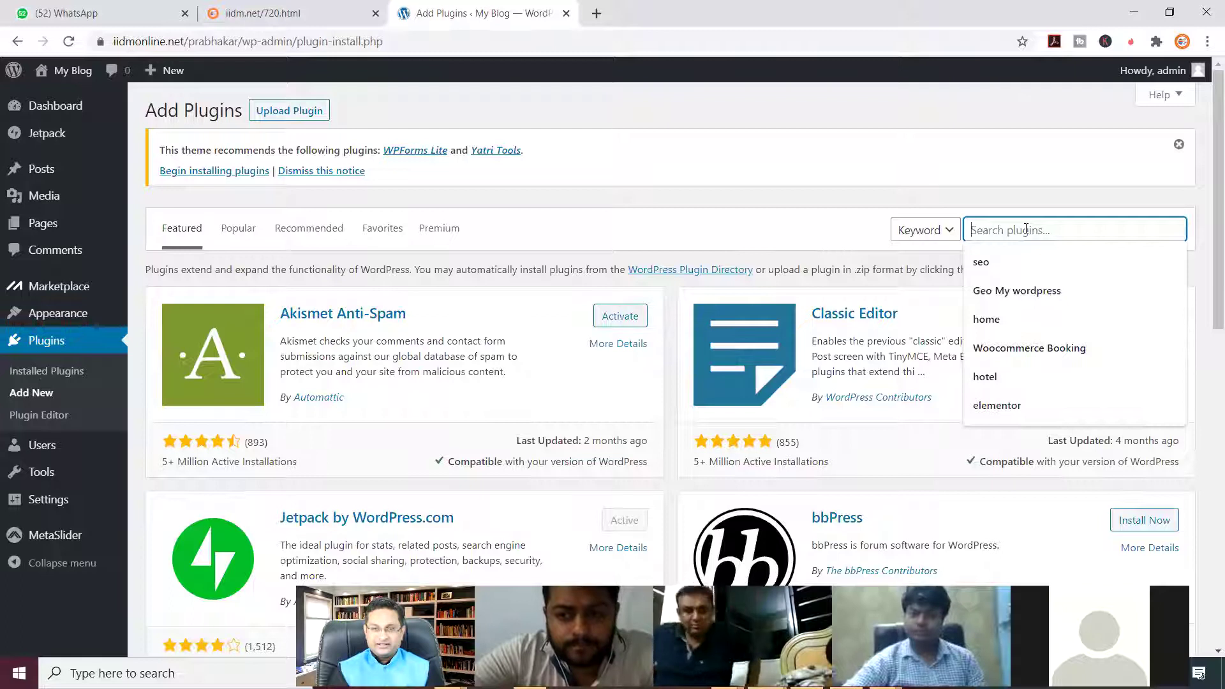
type("ele")
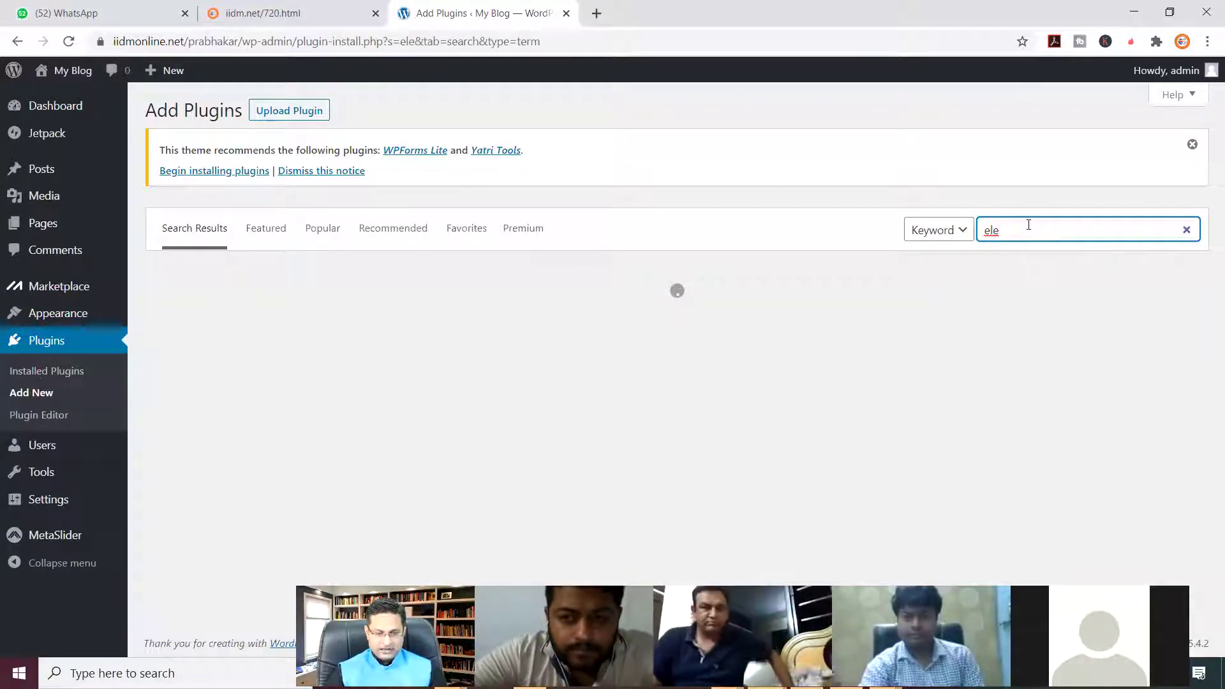
left_click(1026, 229)
left_click(1028, 266)
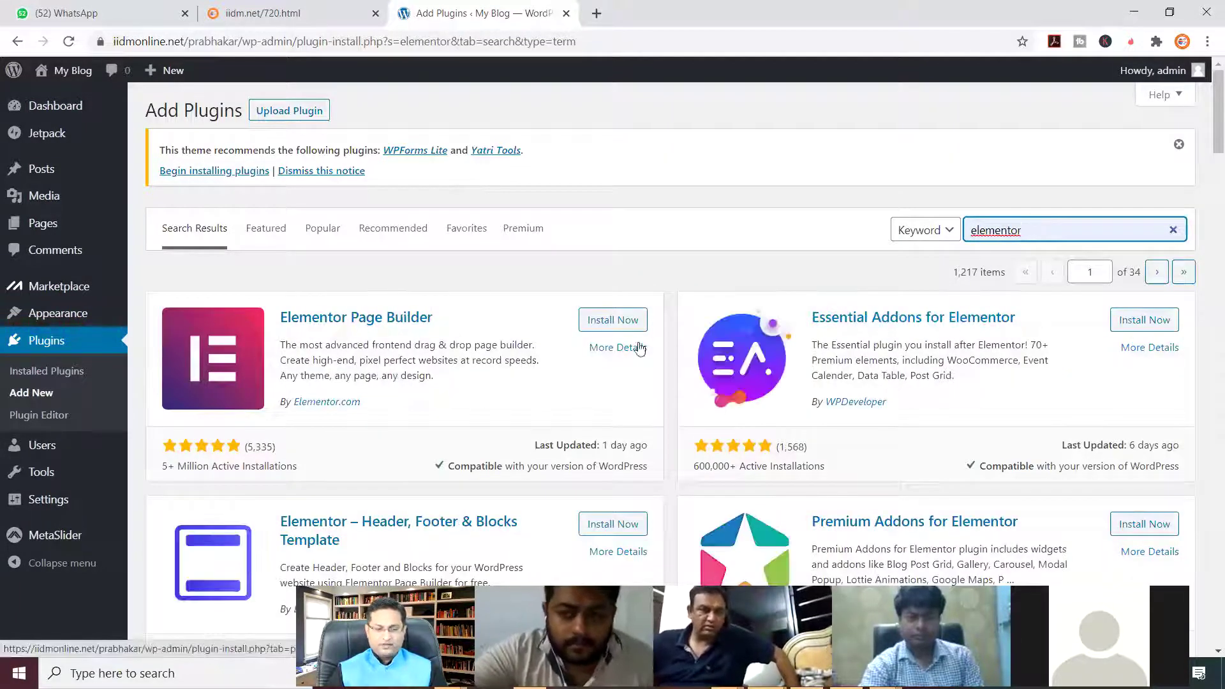
left_click(622, 320)
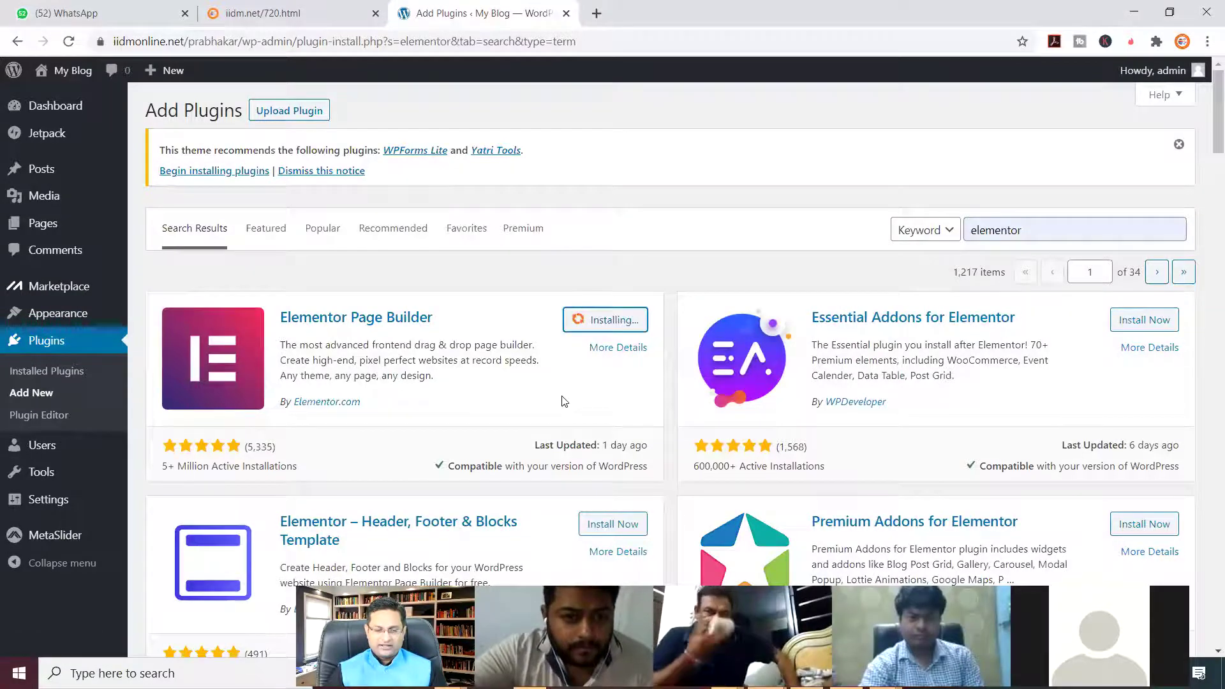
left_click(616, 325)
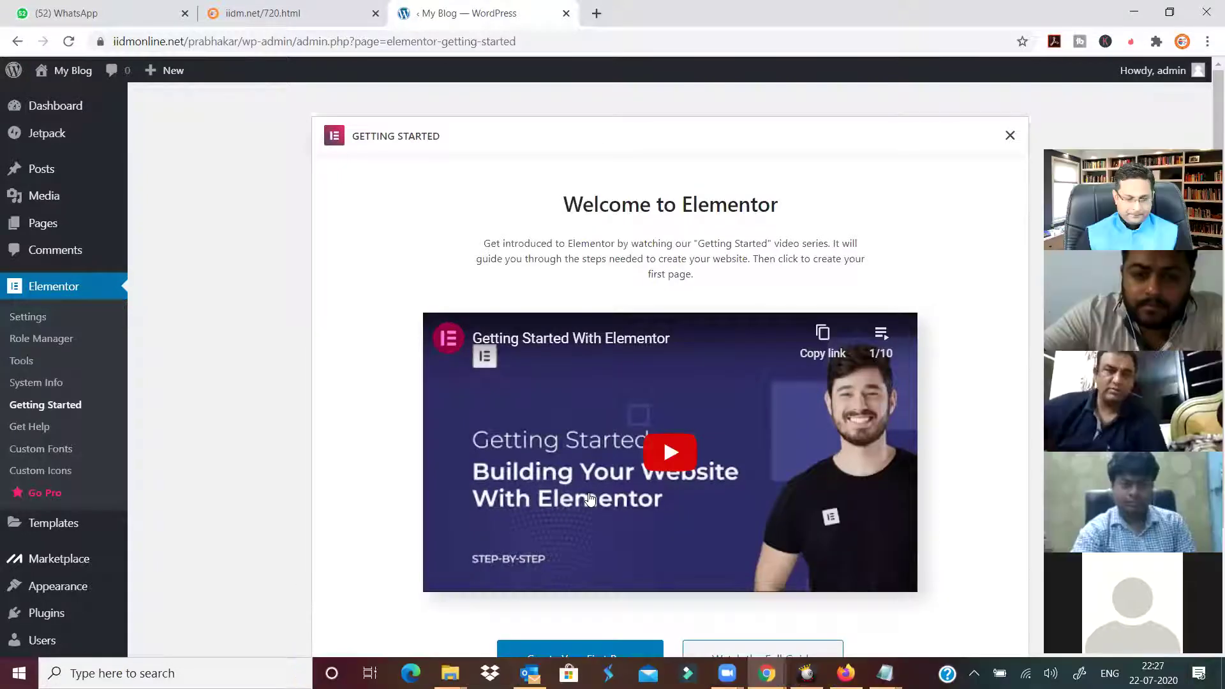
- Create the first Elementor page and add a section with three equal columns
scroll(593, 504, "down", 3)
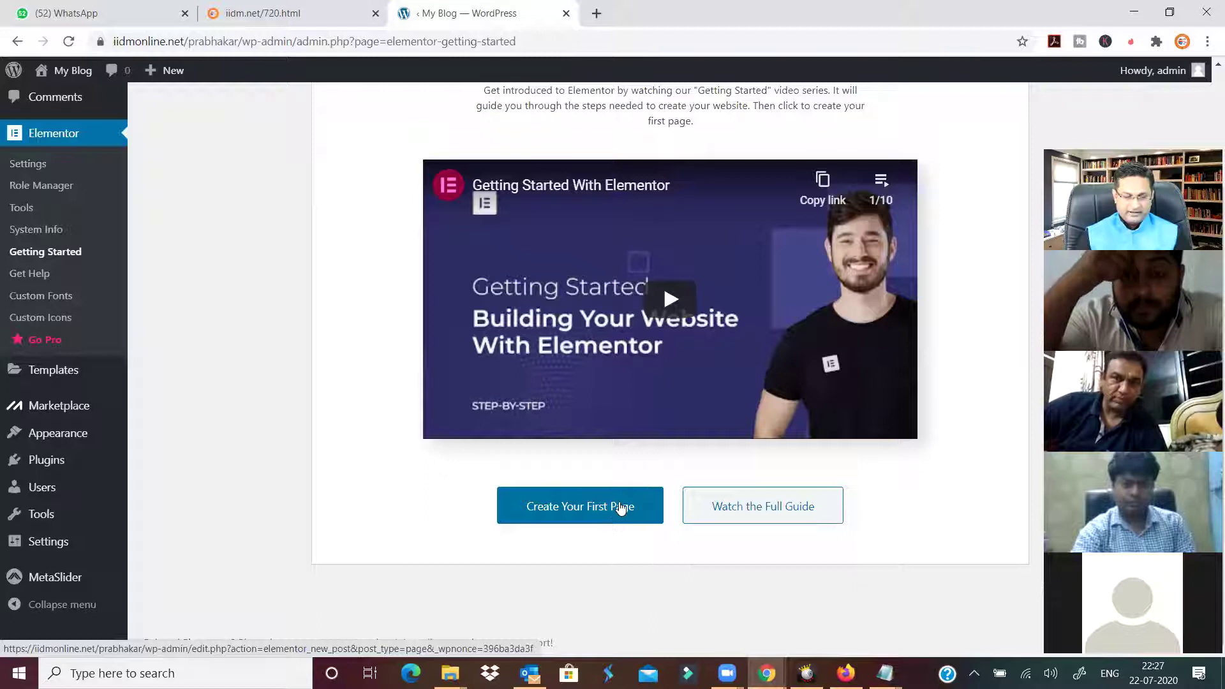
scroll(613, 510, "up", 3)
scroll(574, 522, "down", 3)
left_click(574, 521)
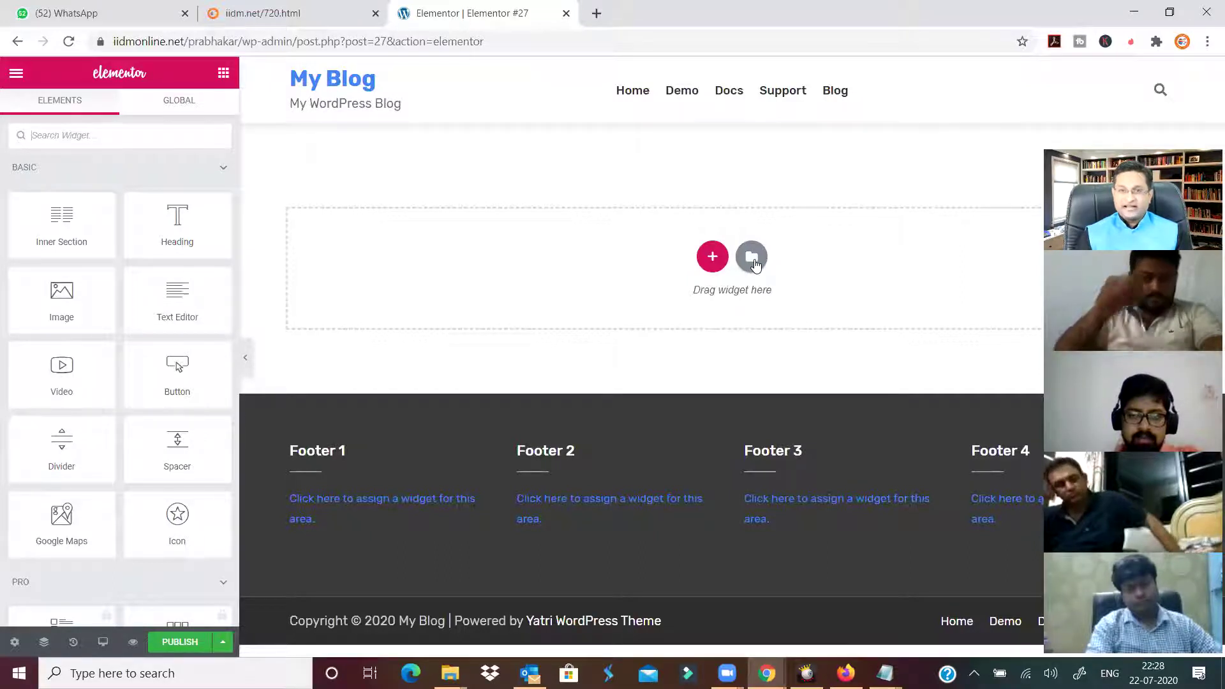
left_click(712, 261)
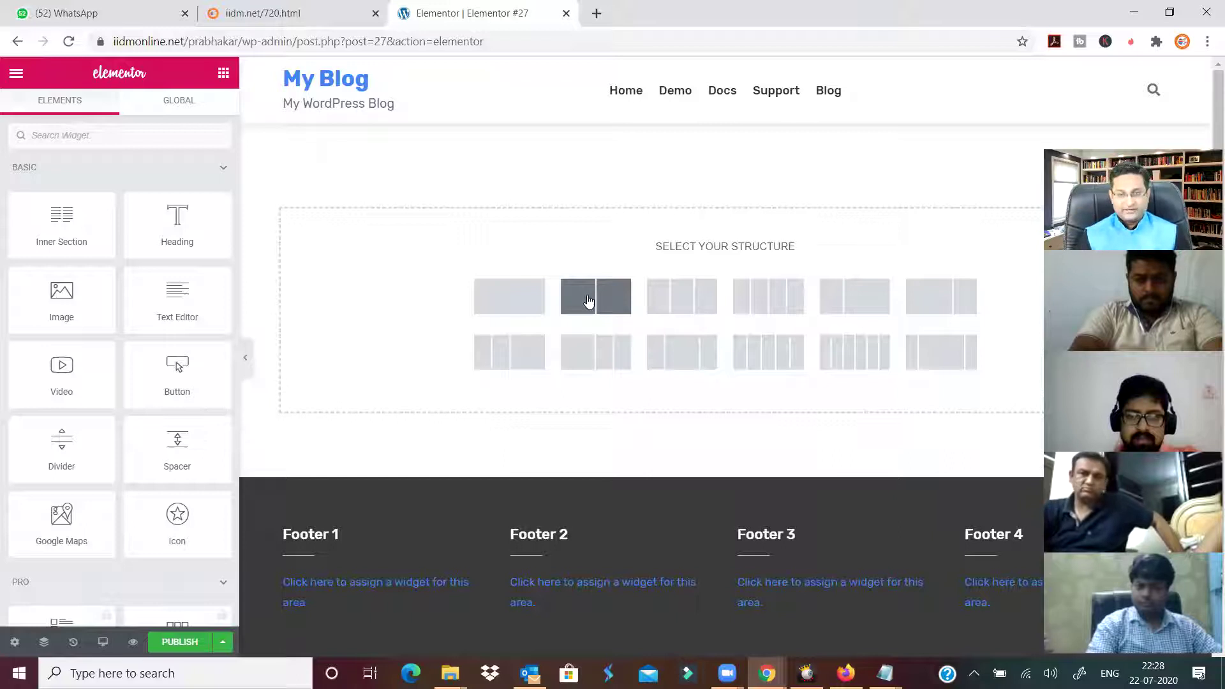
left_click(674, 300)
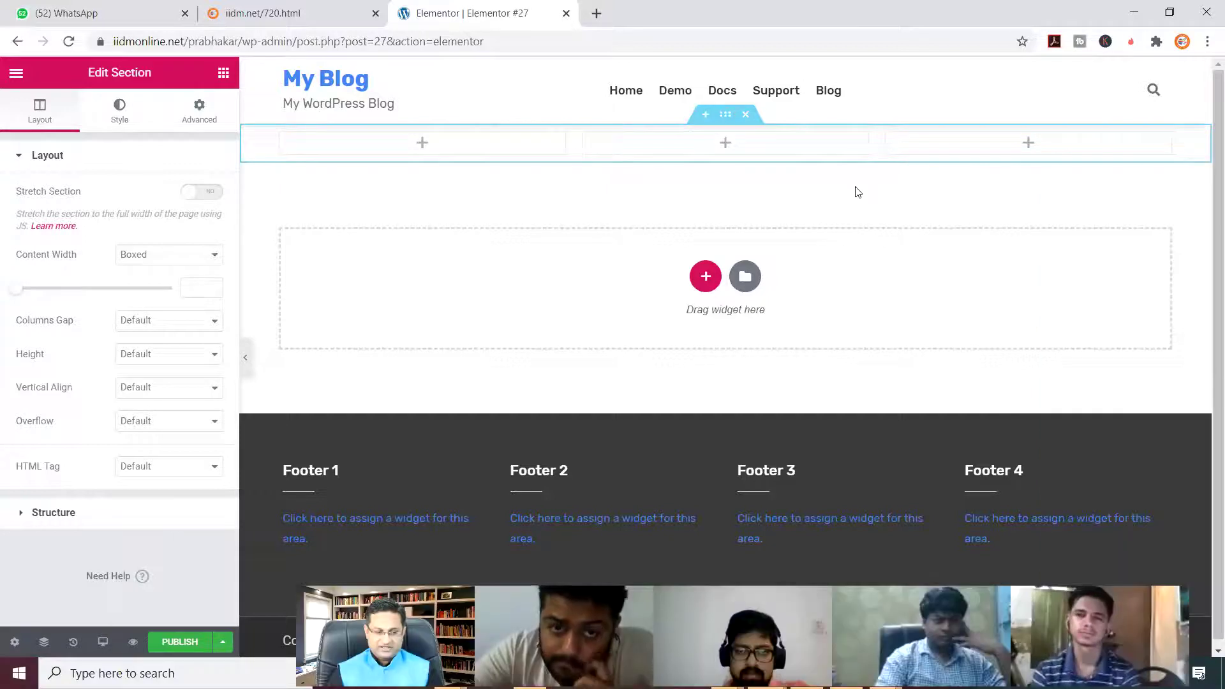
- Place an Image widget in each of the section's three columns
left_click(422, 143)
left_click_drag(70, 300, 447, 145)
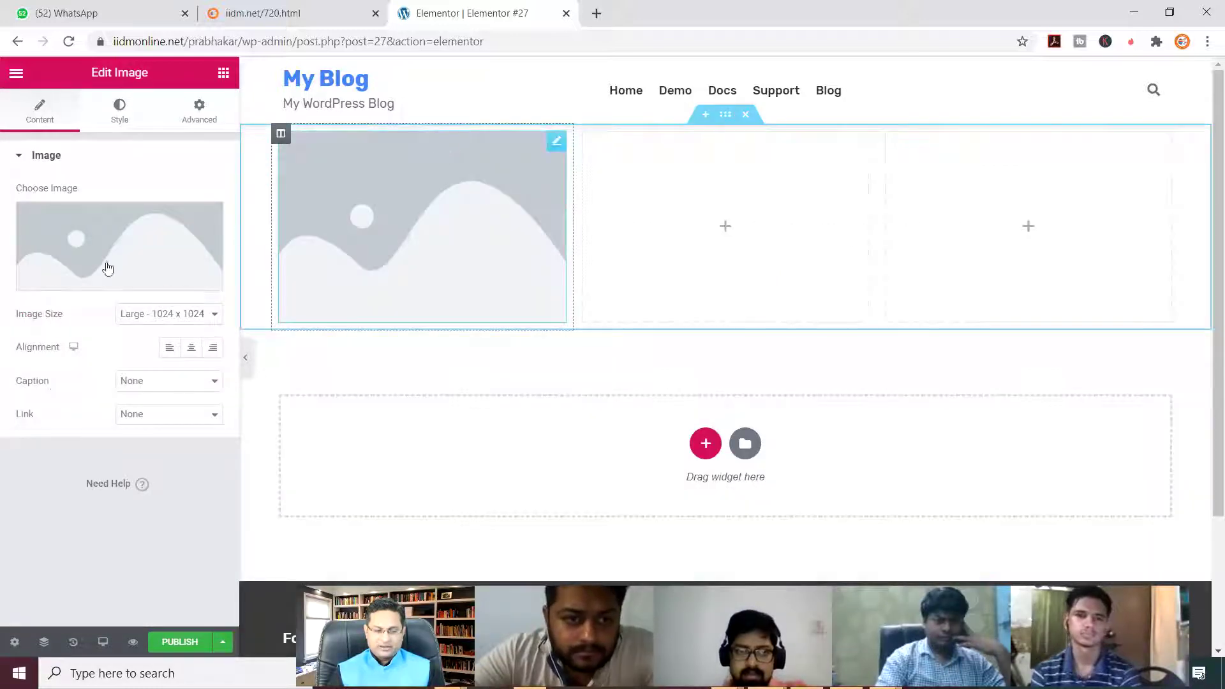
mouse_move(111, 245)
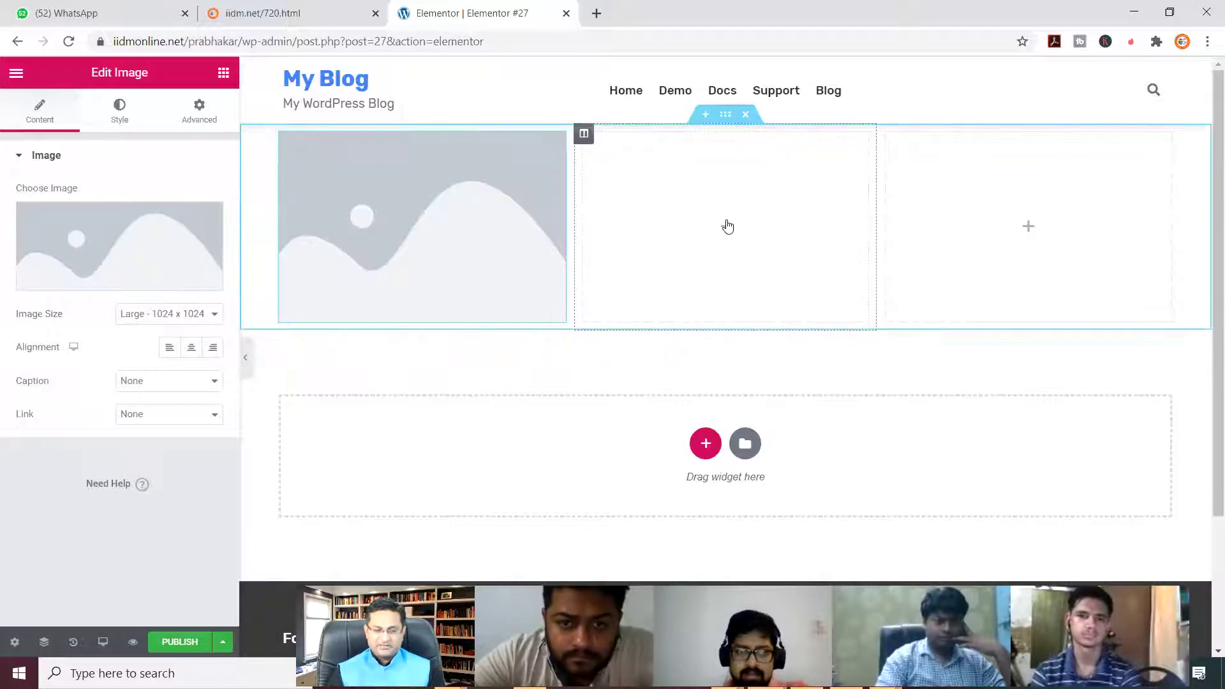
left_click(727, 227)
left_click_drag(767, 177, 763, 188)
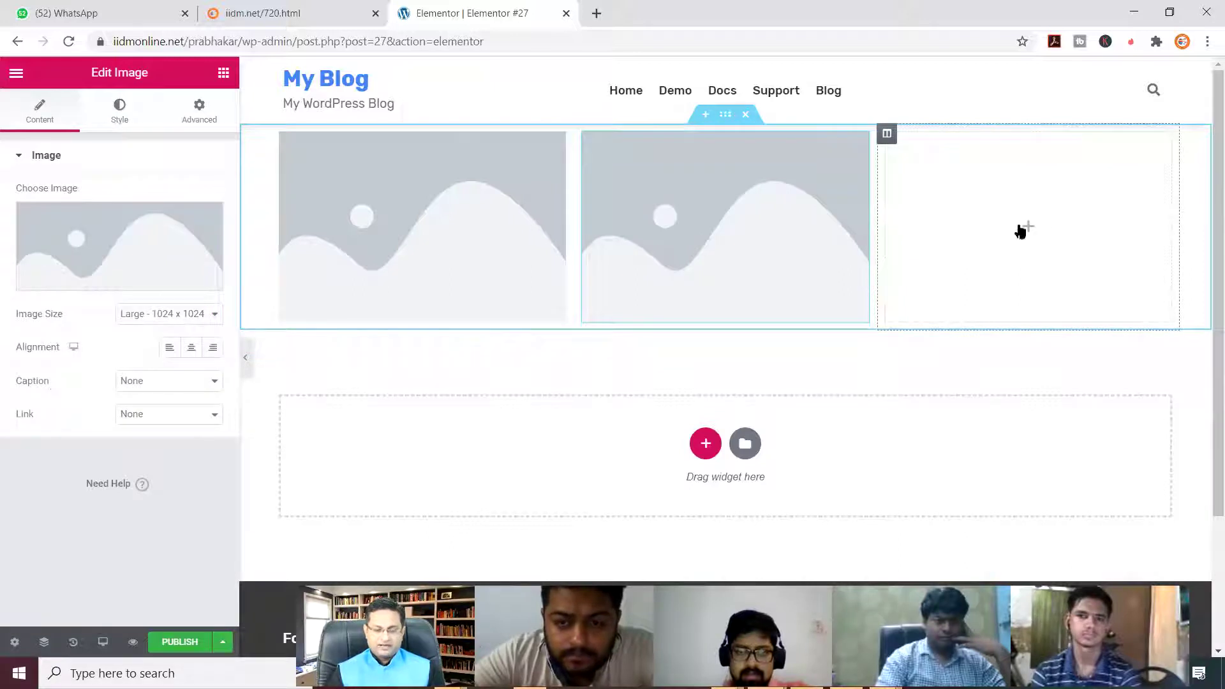
left_click(1021, 231)
left_click_drag(64, 307, 958, 261)
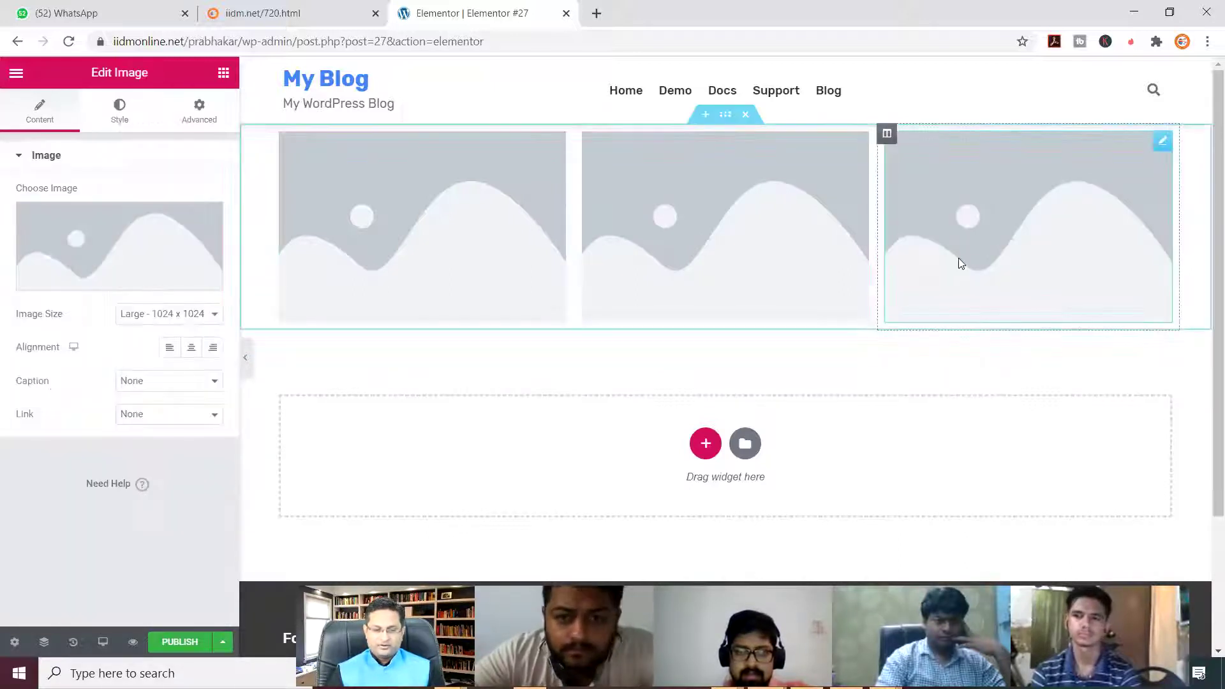
- Set the third column's image to the pink Google Search Ads Final picture from the media library
left_click(130, 248)
left_click(106, 271)
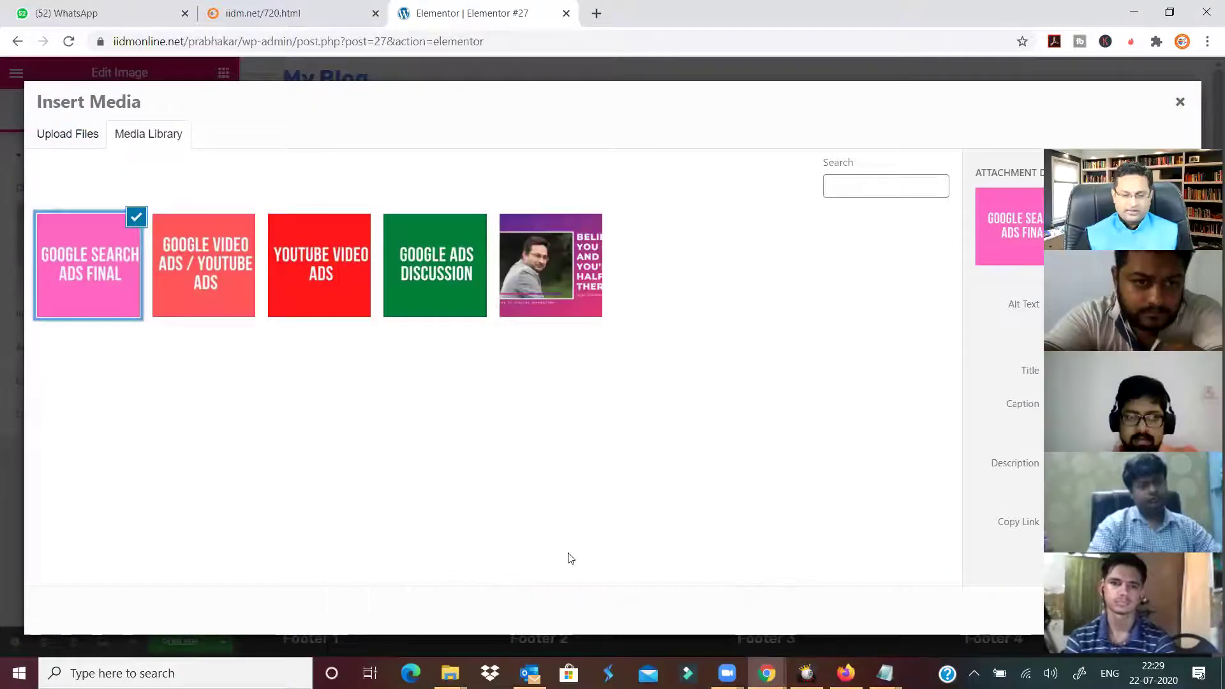
left_click(1151, 610)
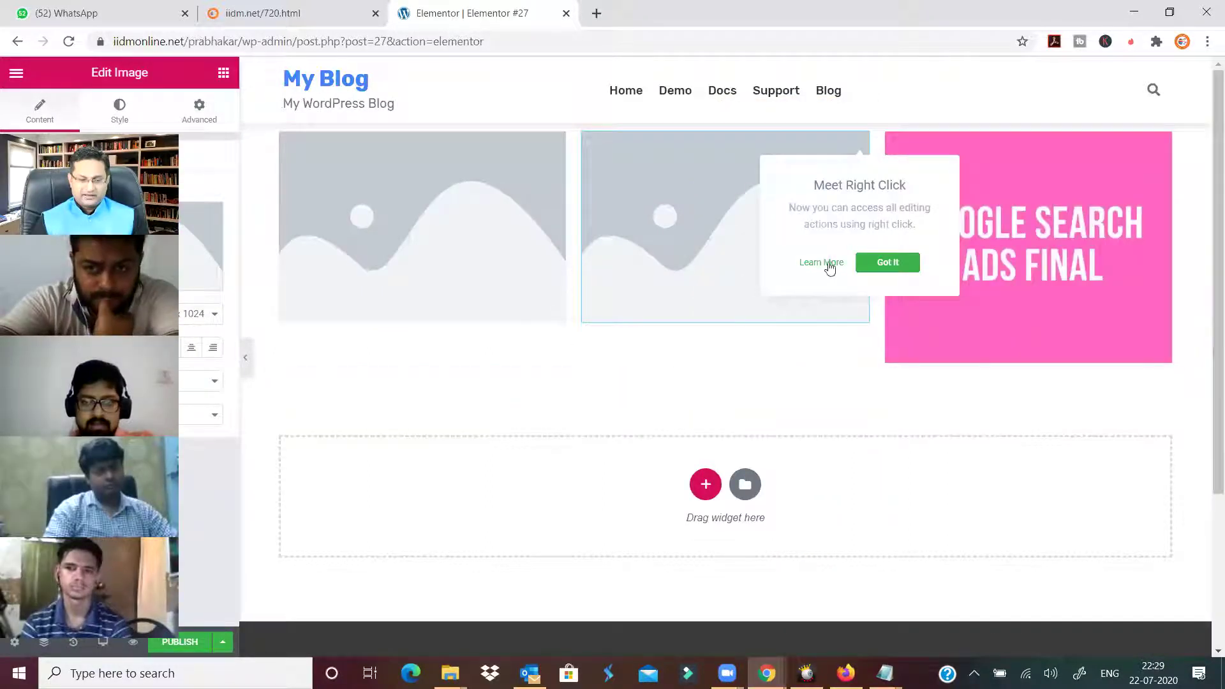
- Dismiss the right-click tip and set the middle column's image to the Google Video Ads / YouTube Ads picture
left_click(886, 262)
left_click(725, 243)
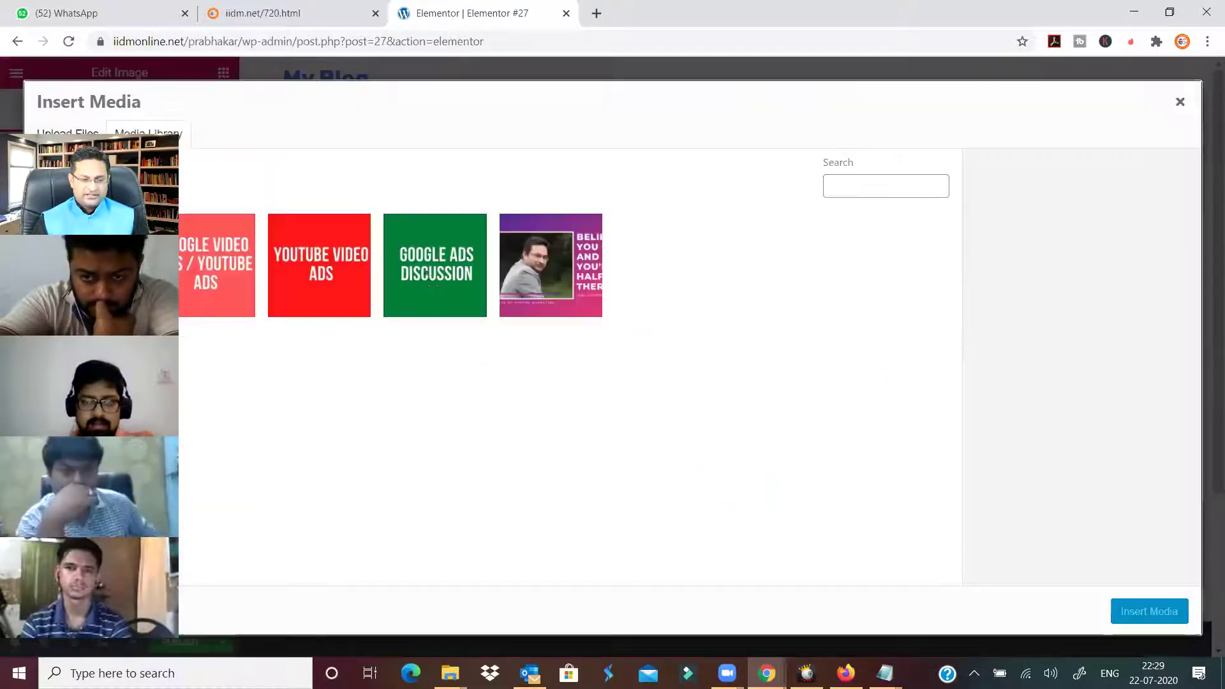
left_click(217, 265)
left_click(1160, 613)
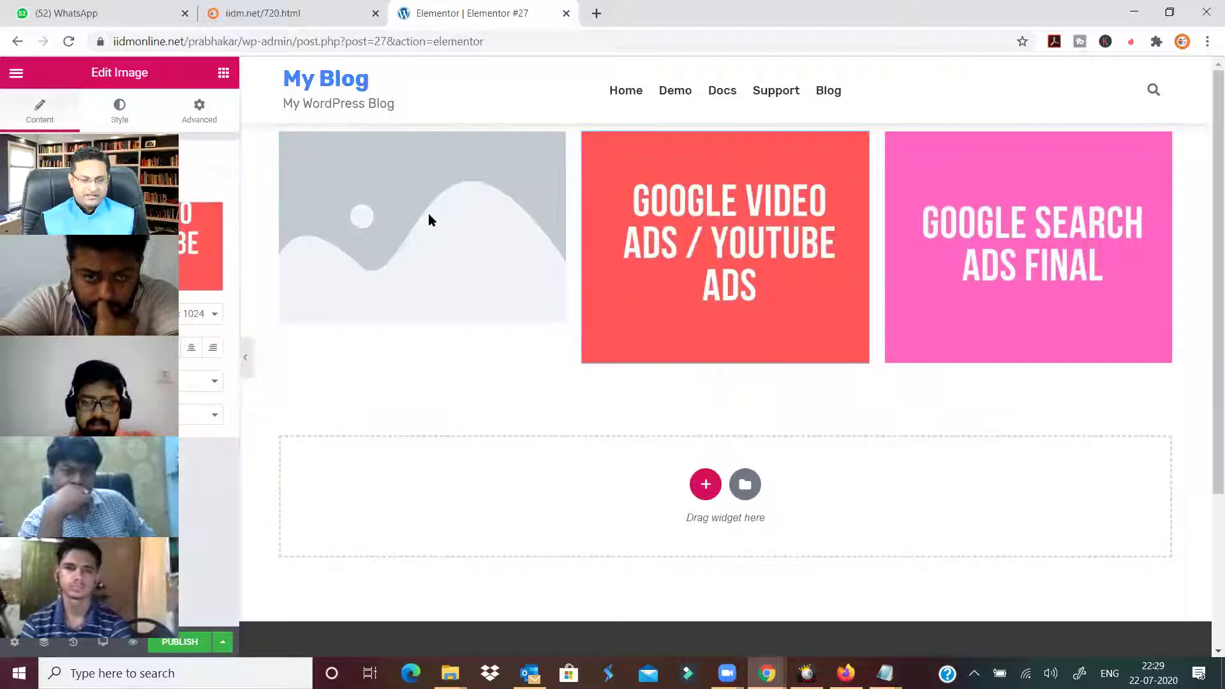
- Set the first column's image to the green Google Ads Discussion picture from the media library
left_click(552, 145)
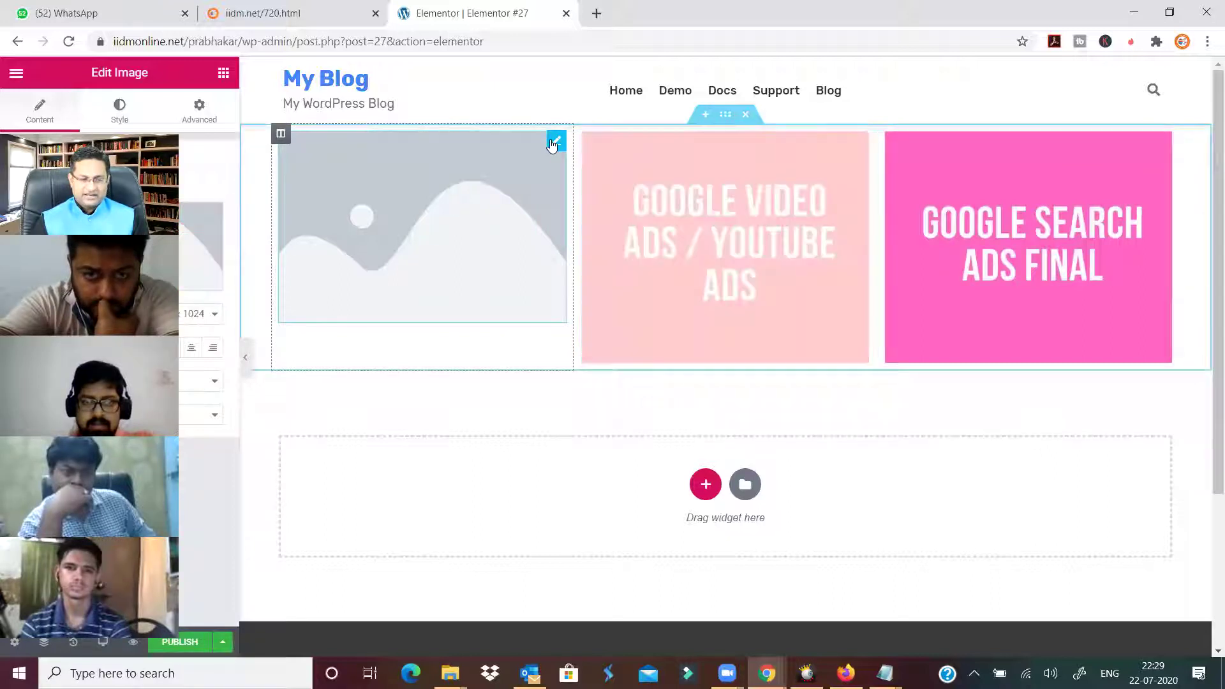
left_click(446, 293)
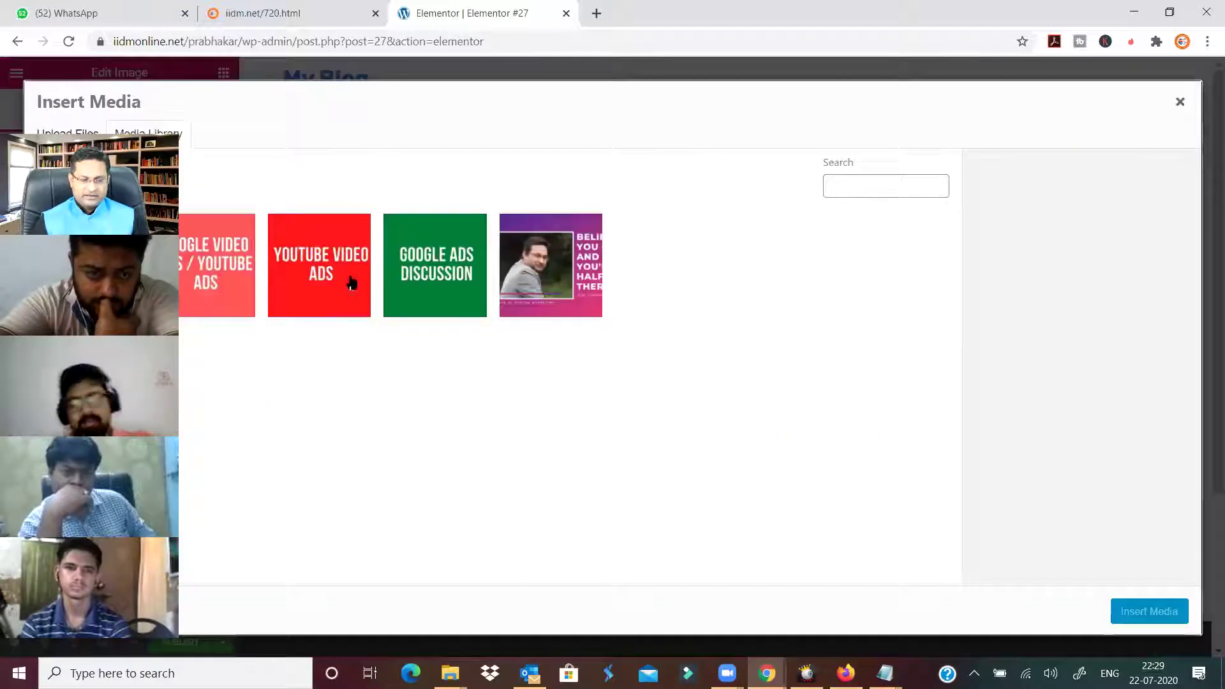
left_click(431, 278)
left_click(1169, 612)
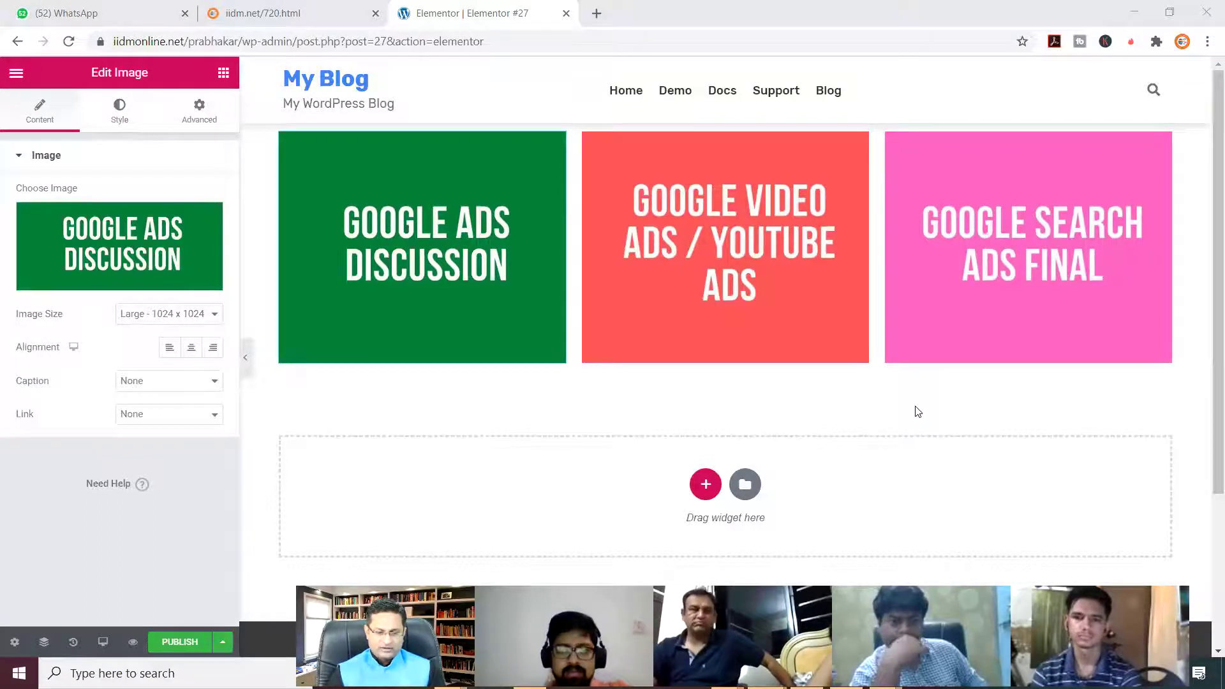
- Add a single-column section below the images and place a Heading widget in it
scroll(729, 420, "down", 3)
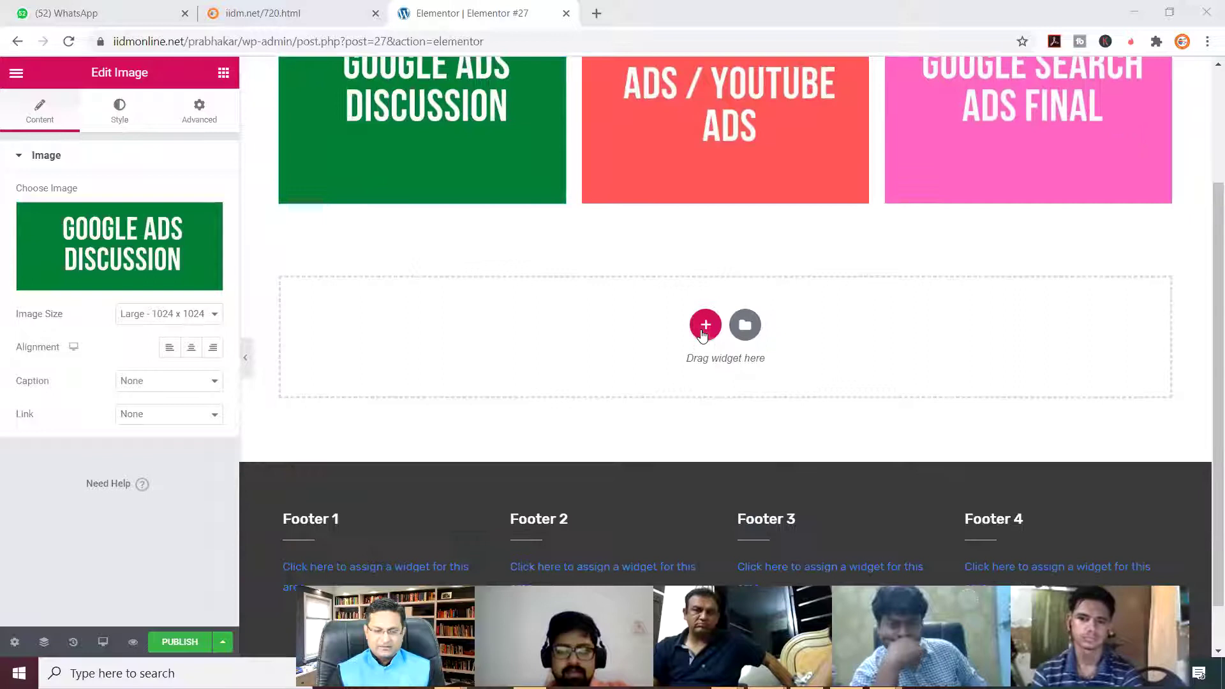
left_click(705, 324)
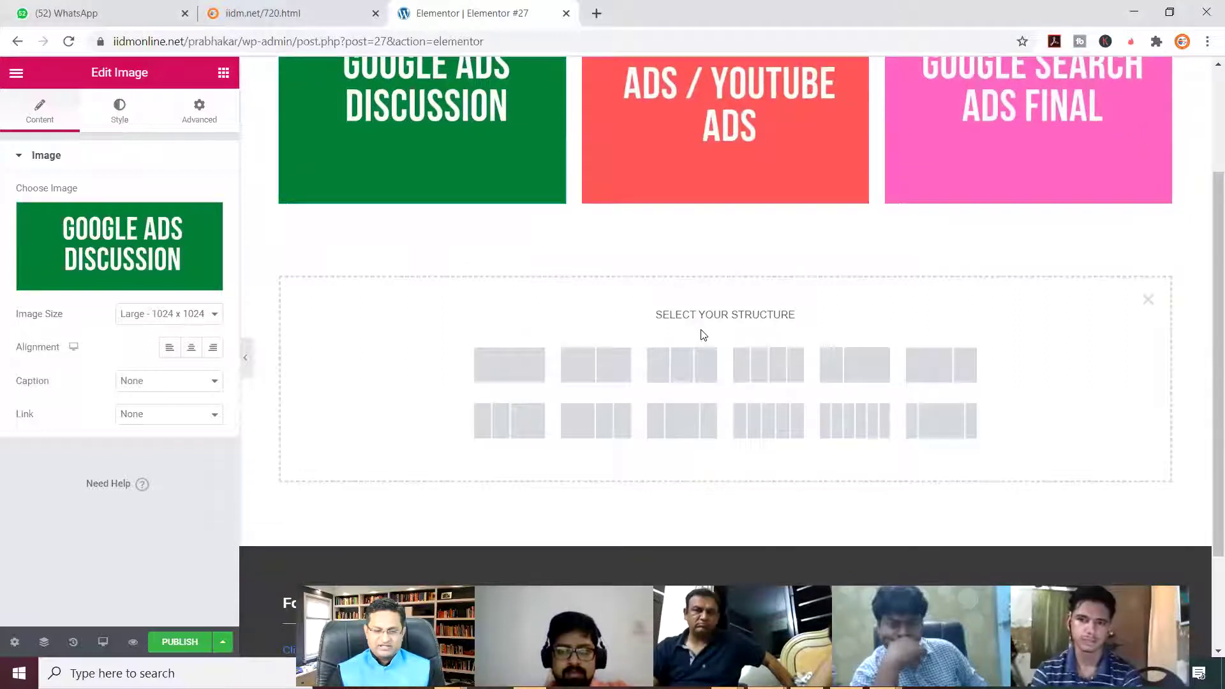
left_click(509, 365)
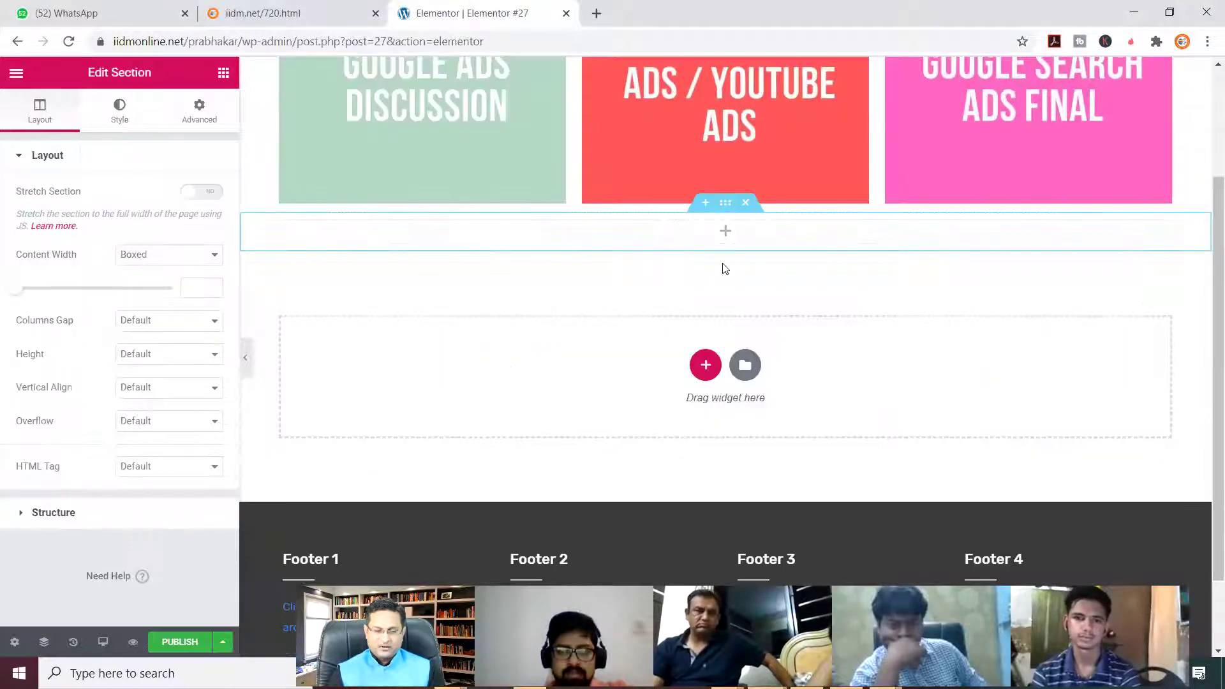
left_click(725, 231)
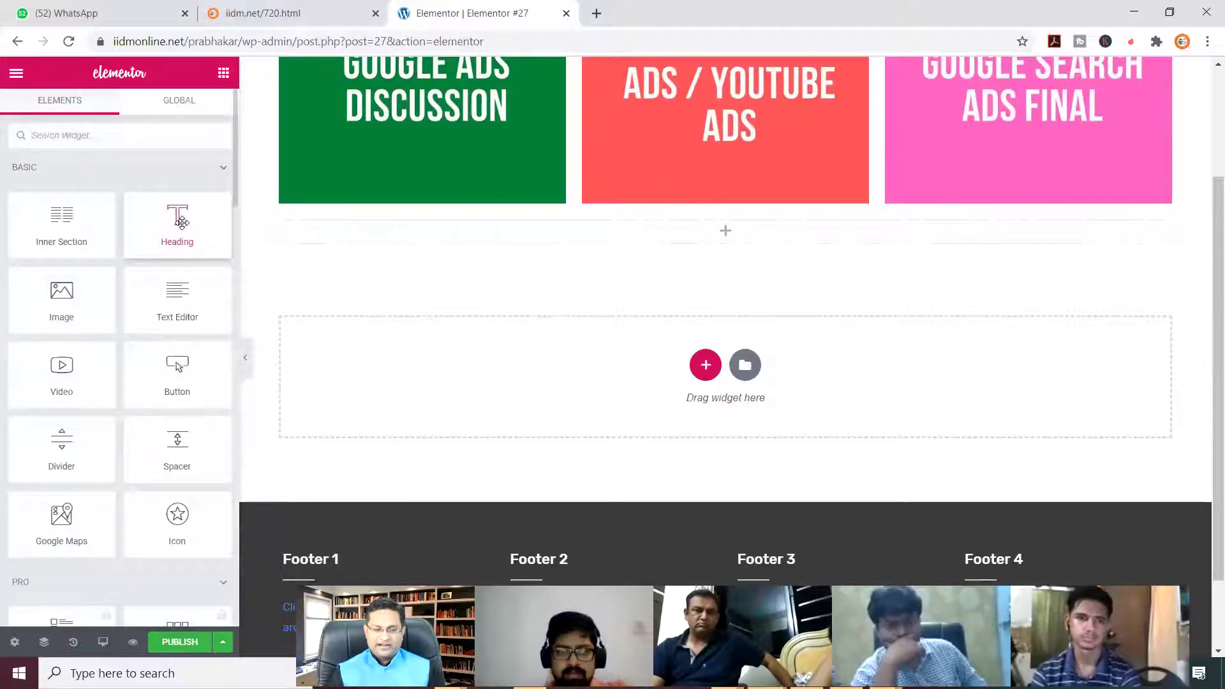
left_click_drag(715, 250, 739, 230)
- Replace the heading's placeholder text with "This is my first page"
triple_click(739, 230)
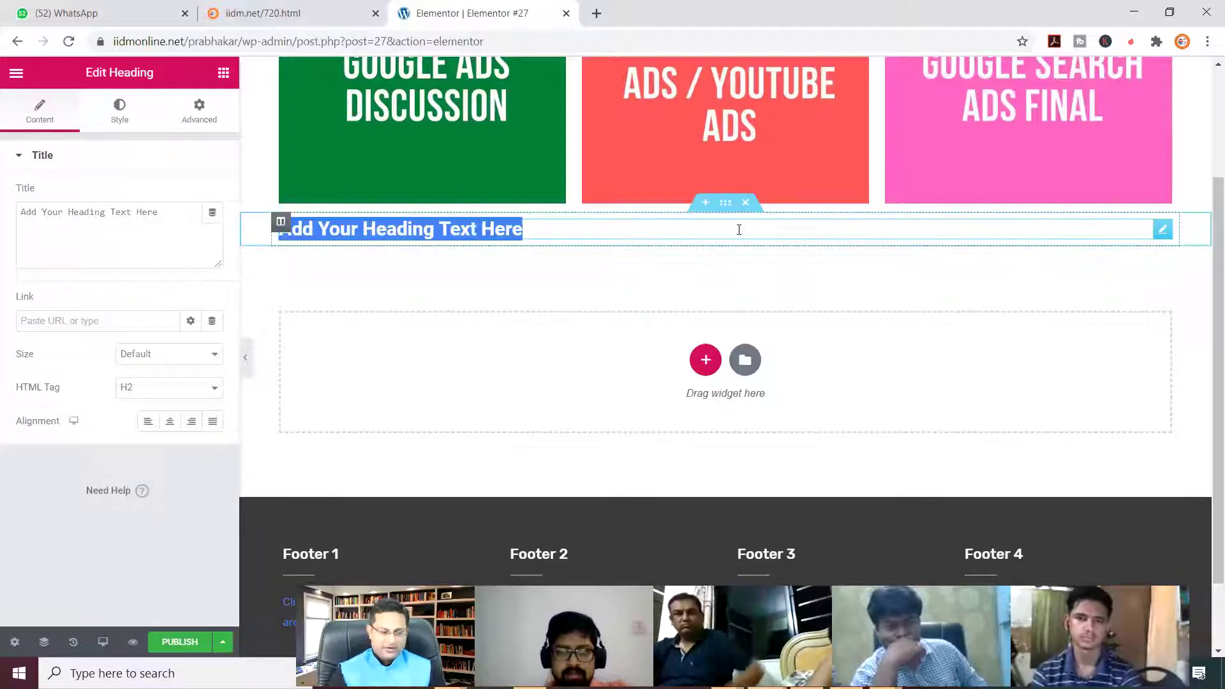
type("This")
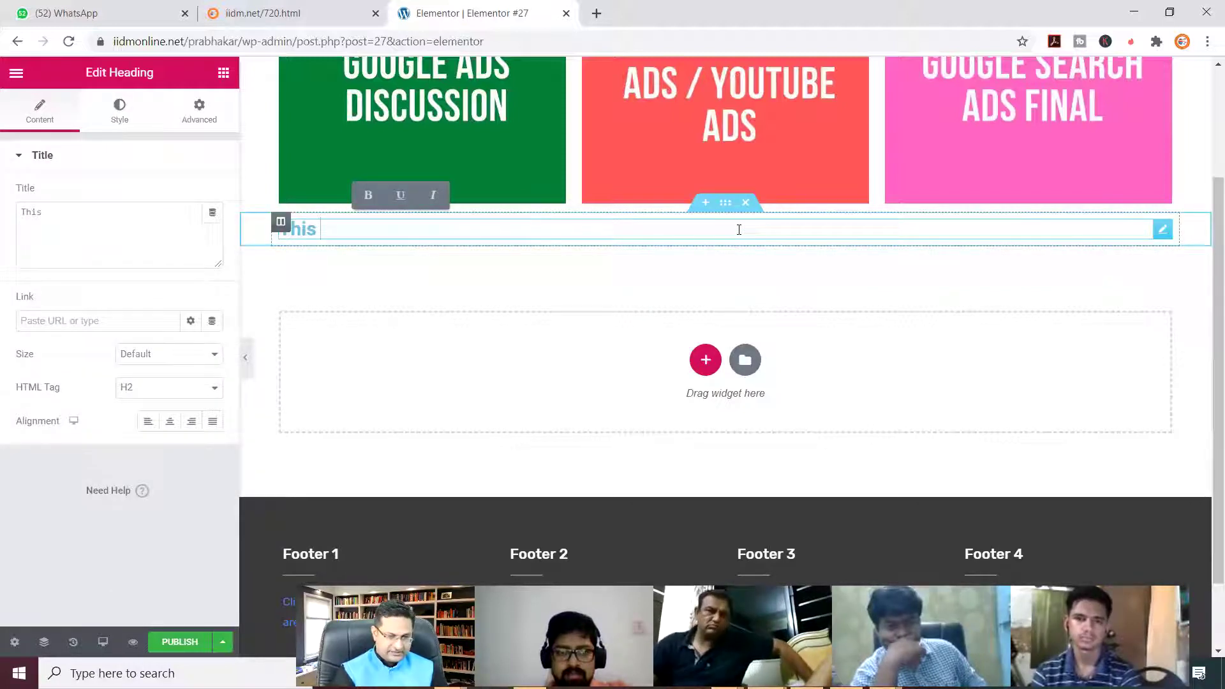
type(" is my fiorst")
key("BackSpace")
key("BackSpace")
key("BackSpace")
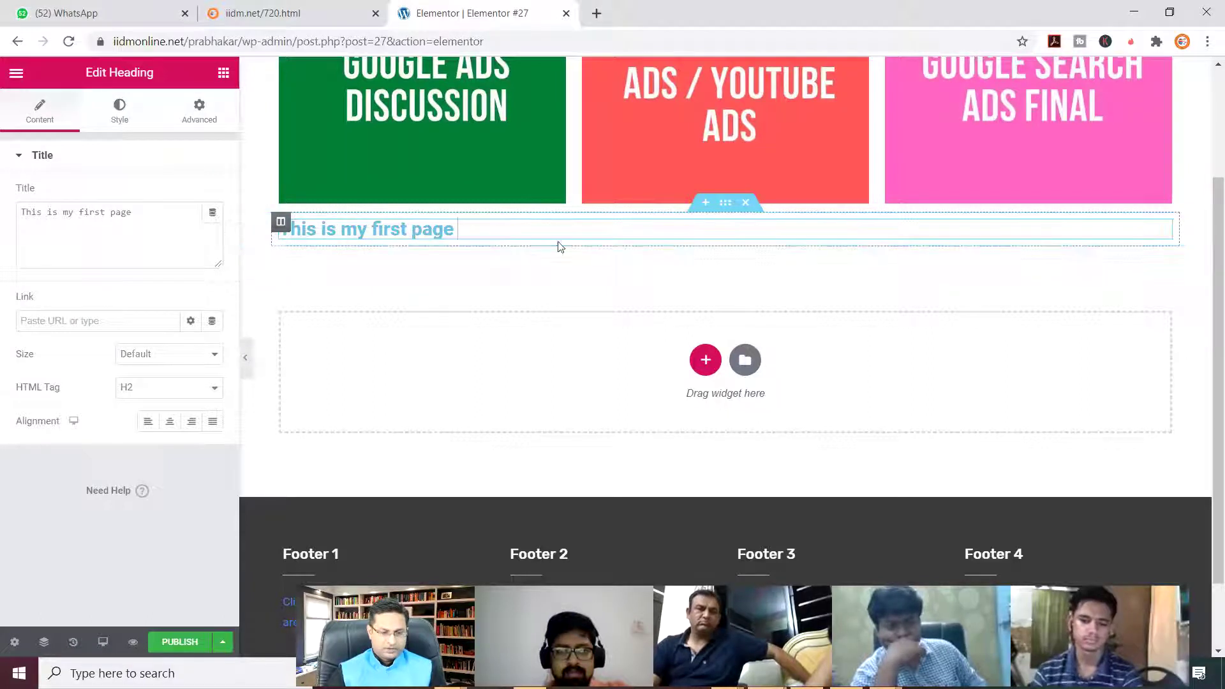
left_click_drag(457, 228, 236, 246)
left_click(236, 245)
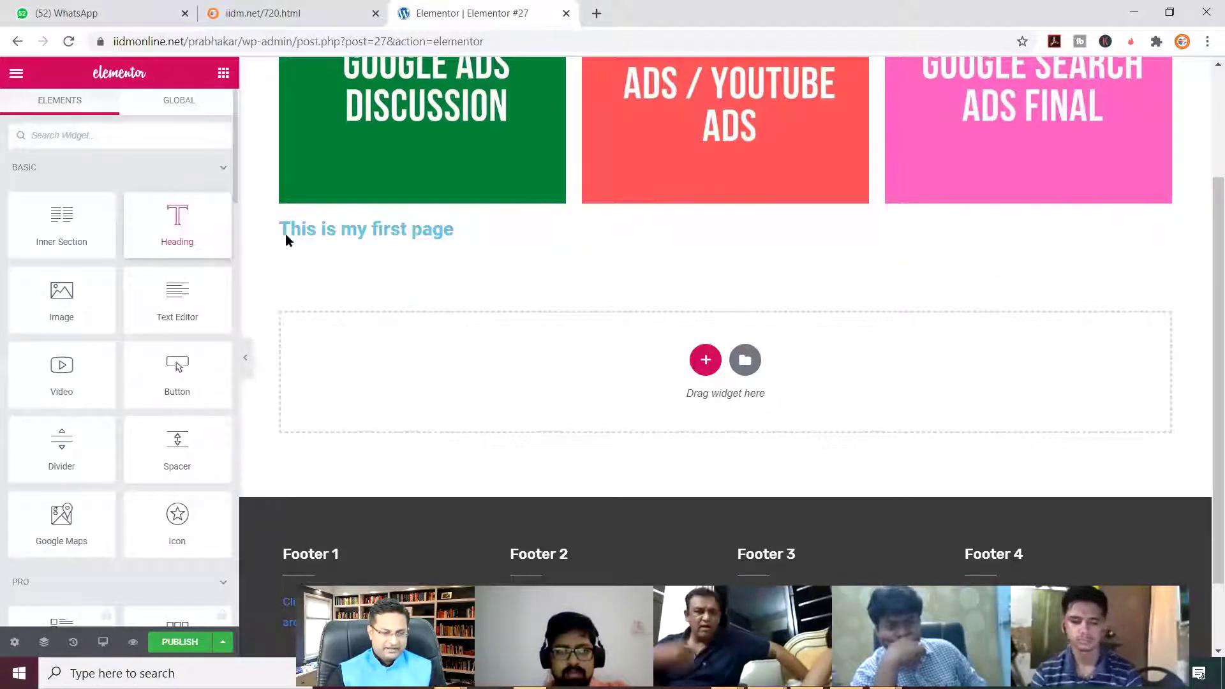
- Set the heading's HTML tag to H1 and center its alignment
left_click(713, 230)
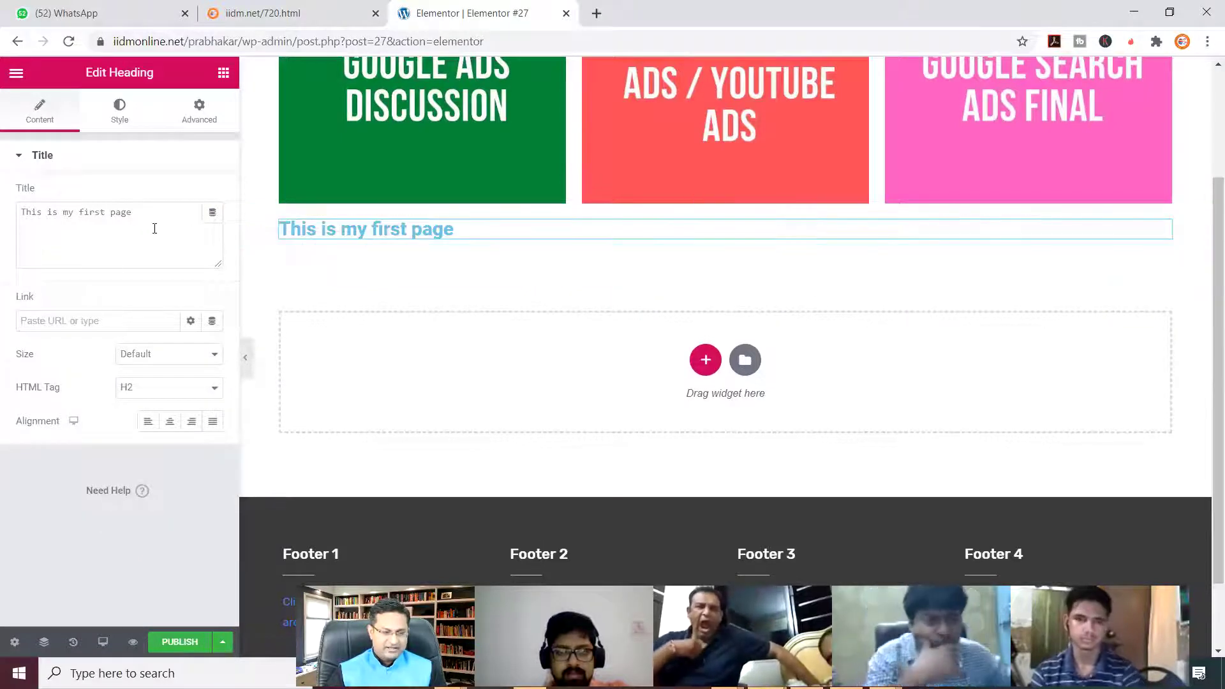
left_click_drag(148, 211, 6, 233)
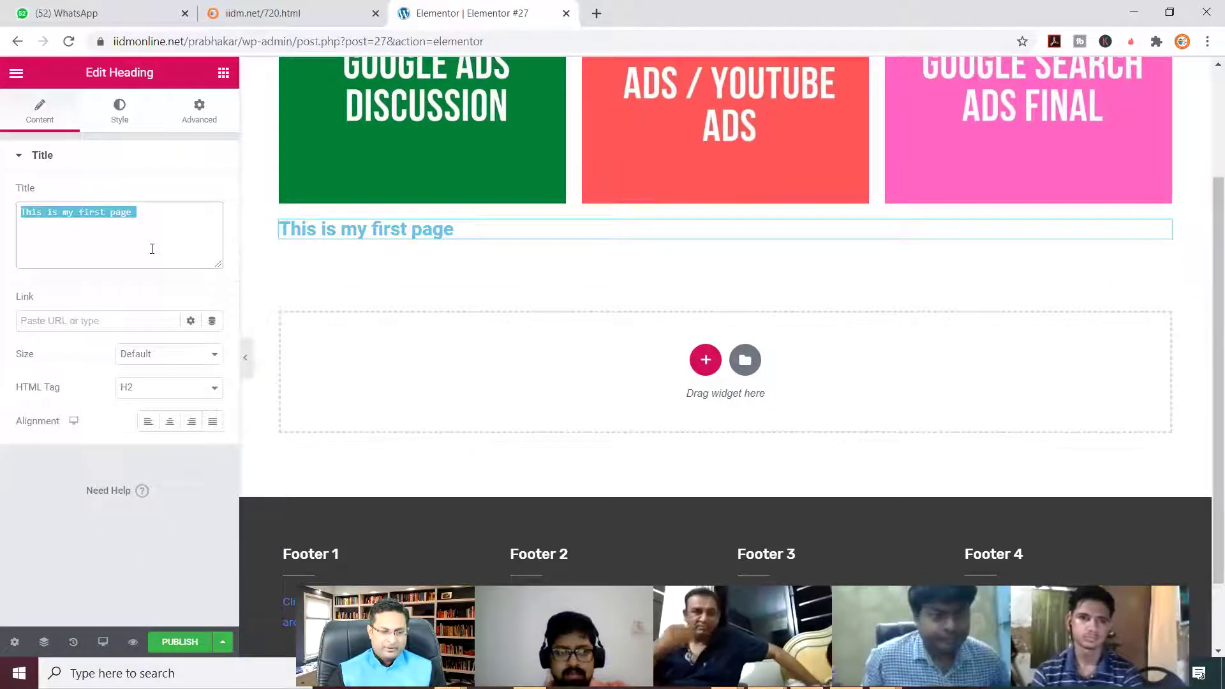
left_click(196, 391)
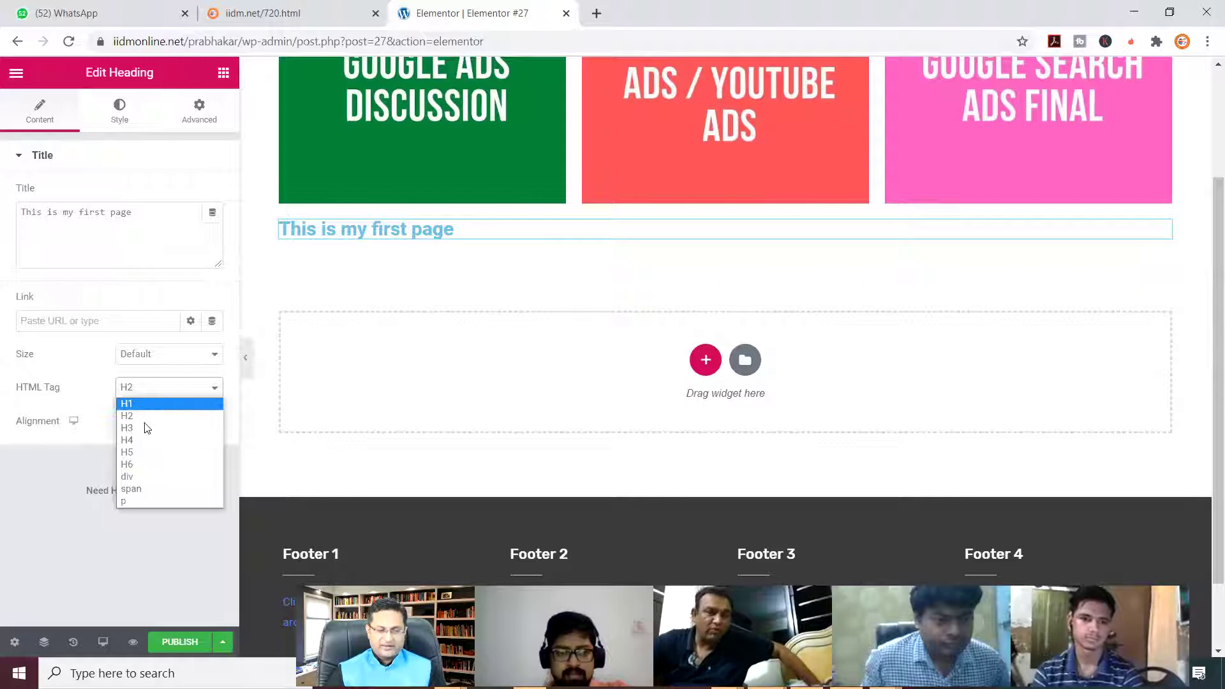
left_click(139, 403)
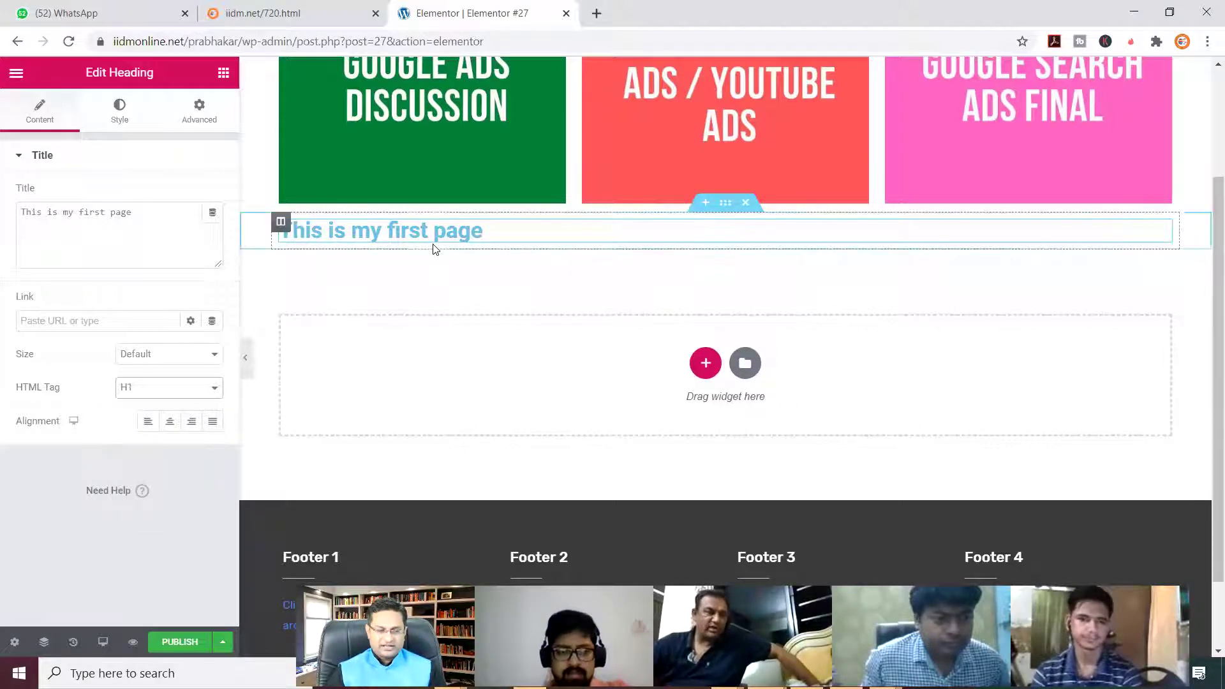
left_click(171, 423)
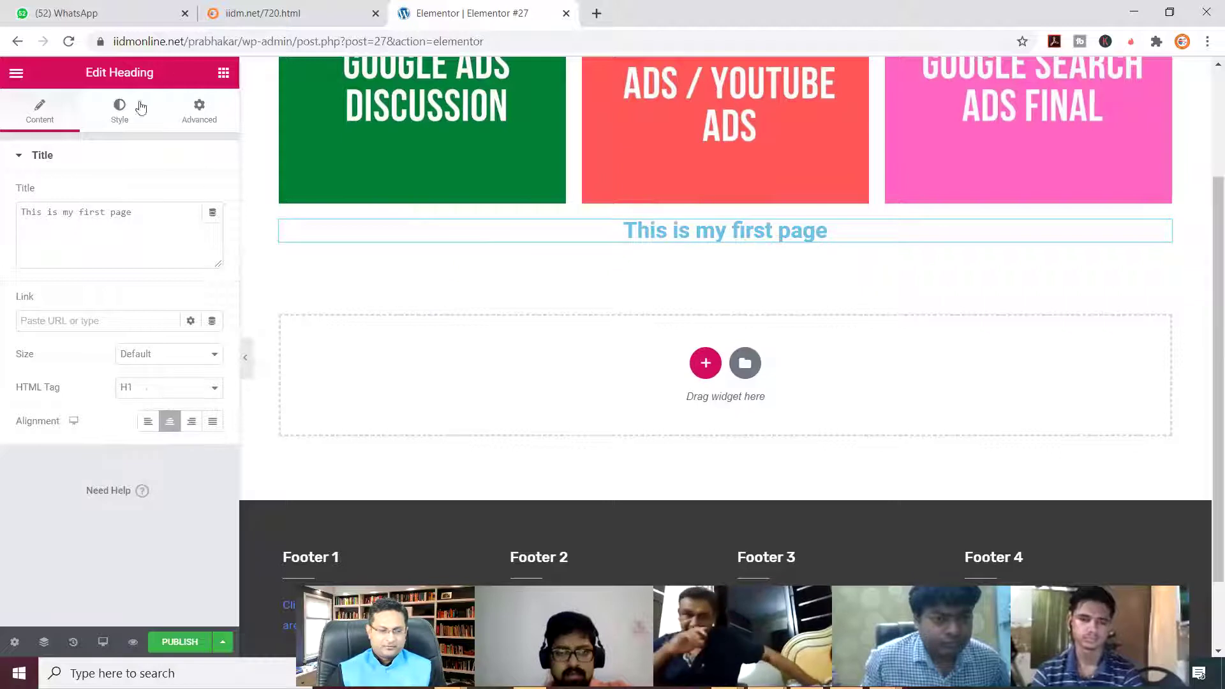
- Change the heading's text color to the dark gray preset #54595F
left_click(127, 125)
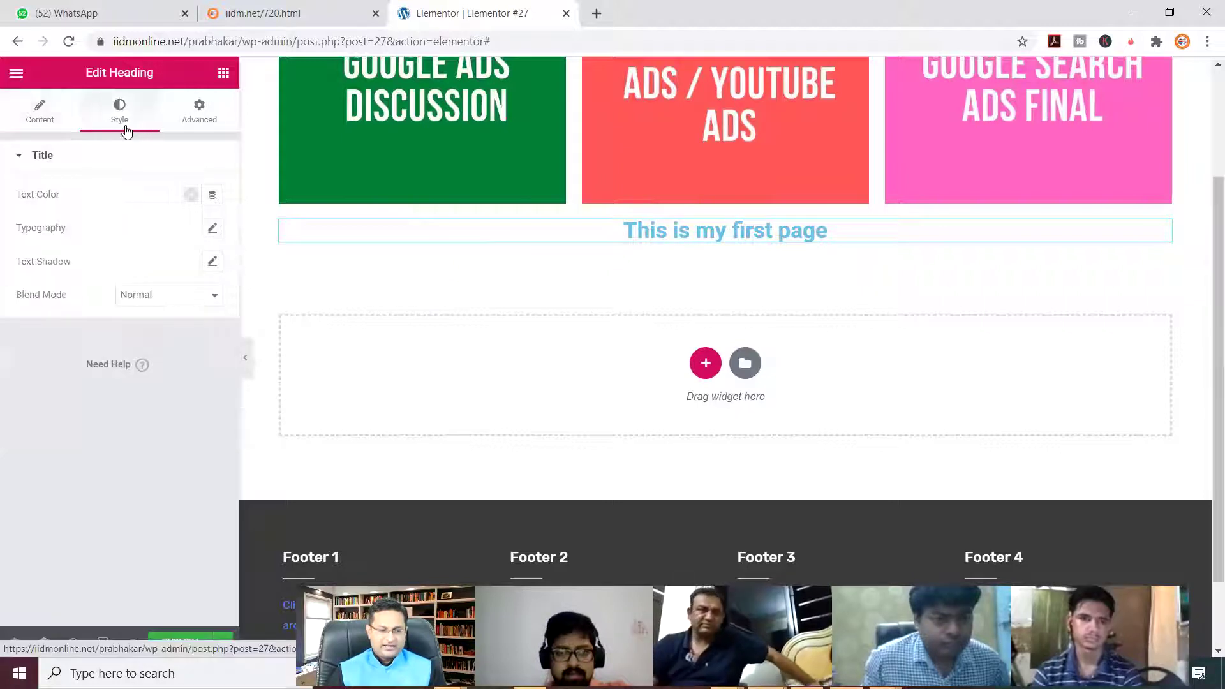
left_click(191, 196)
left_click(136, 234)
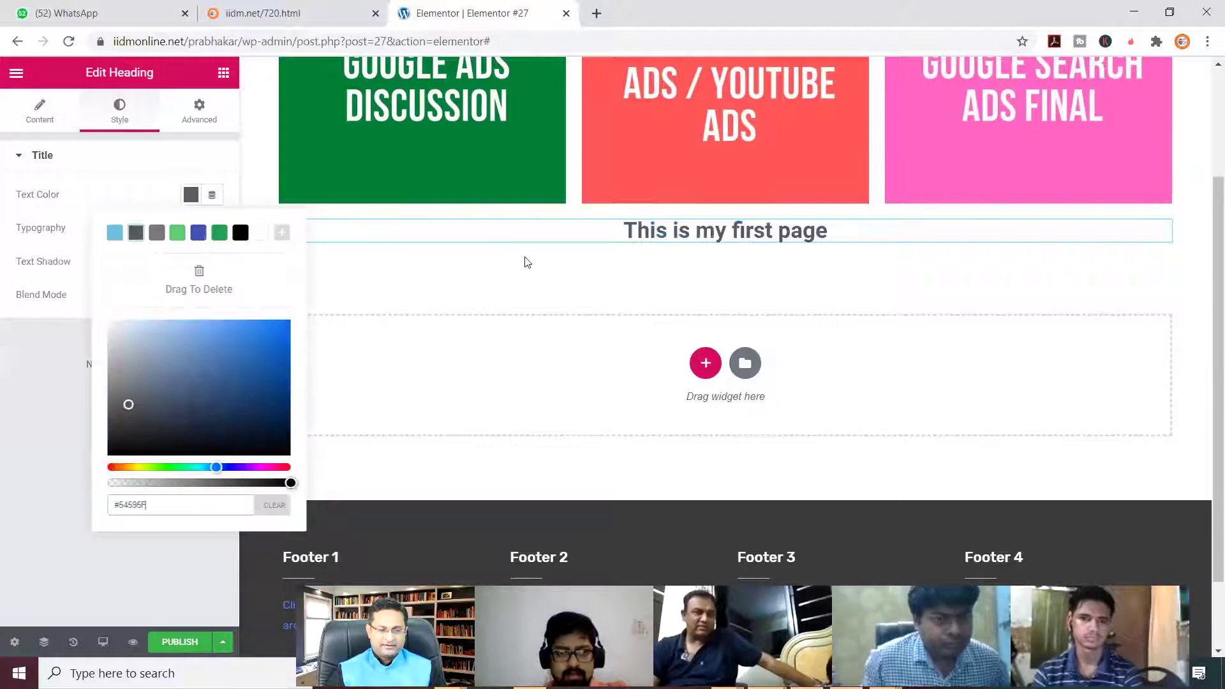
left_click(116, 161)
left_click(120, 157)
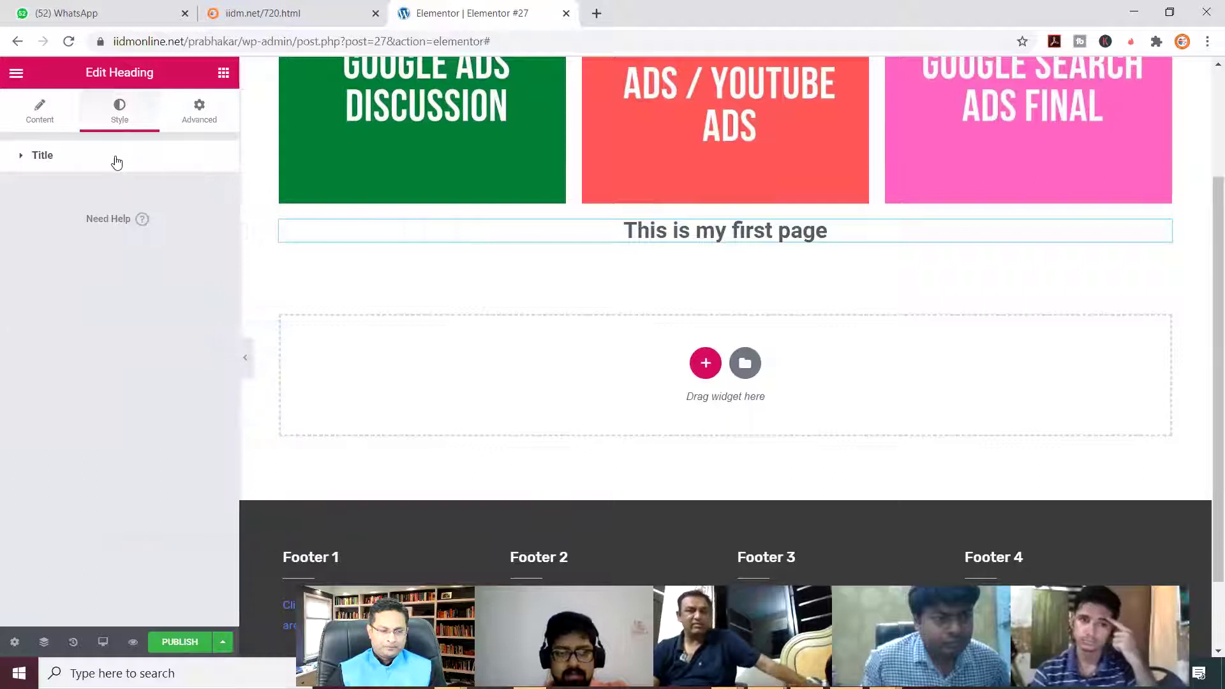
left_click(117, 160)
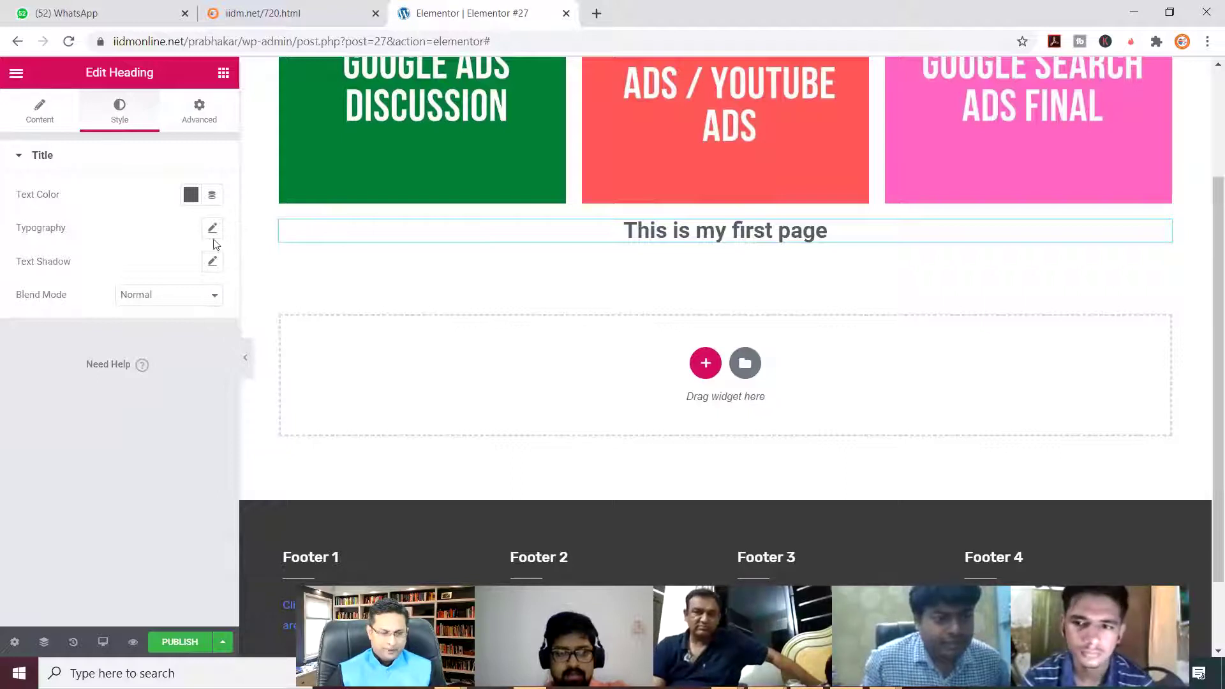
left_click(199, 110)
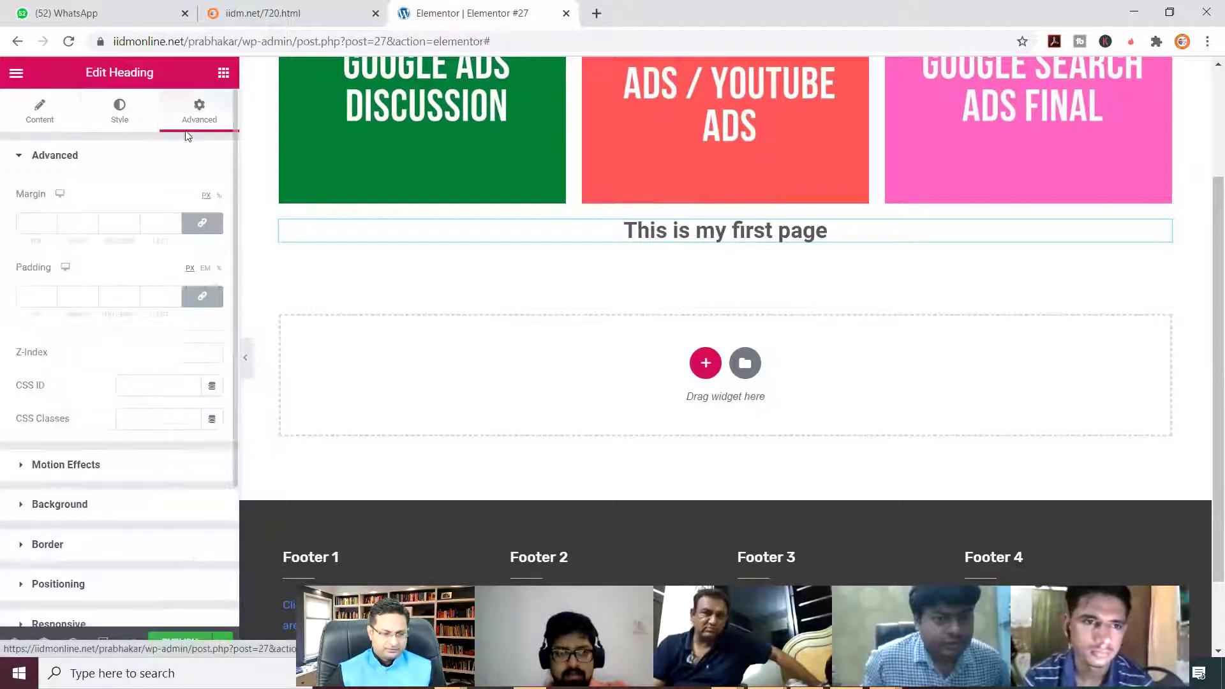
scroll(100, 416, "down", 3)
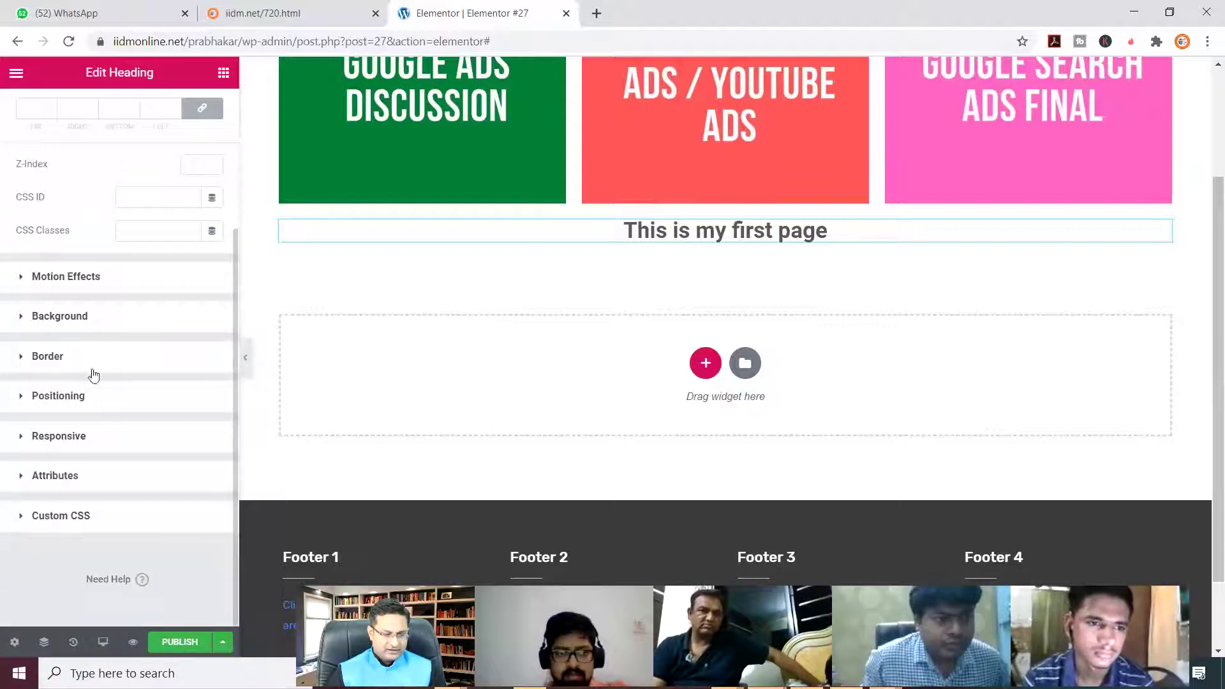
scroll(109, 484, "up", 2)
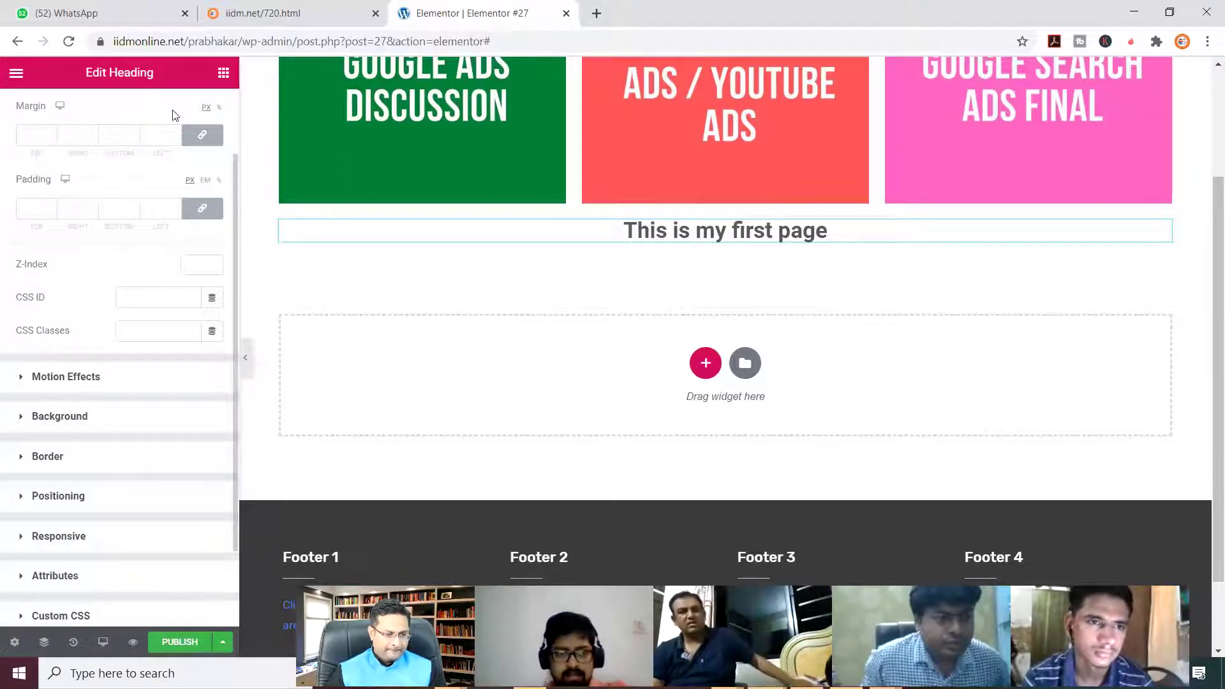
left_click(223, 75)
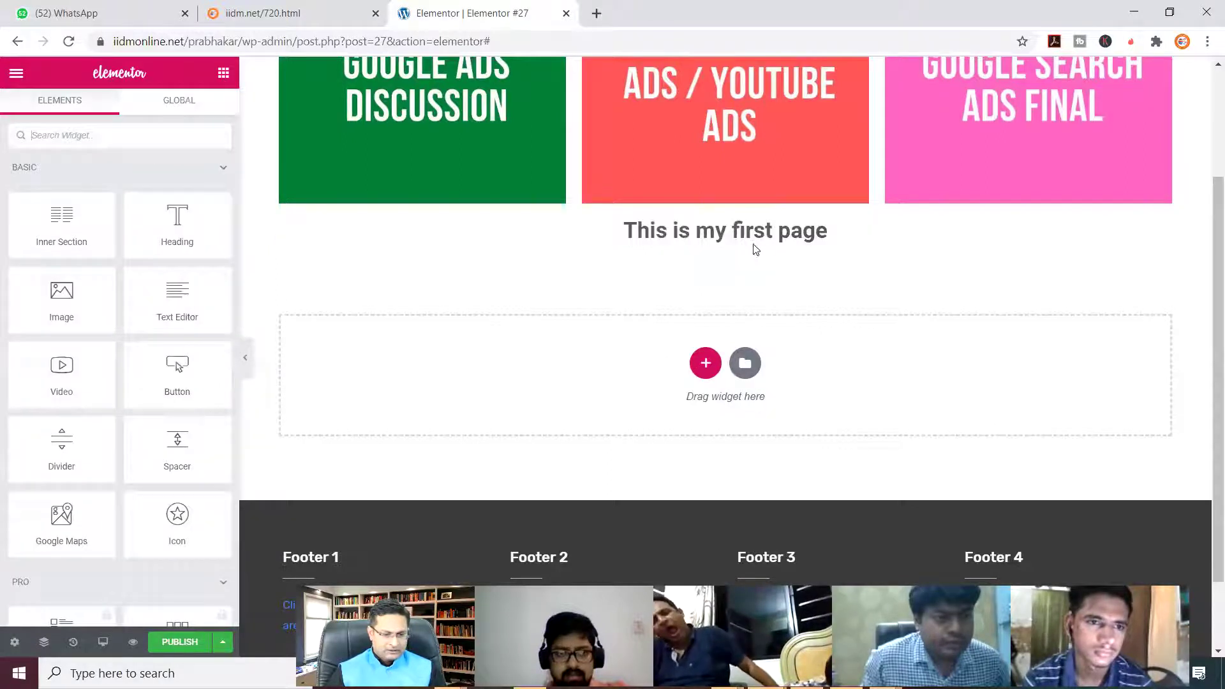
- Reopen the heading for editing and set its size to XXL after trying Large
left_click(1162, 230)
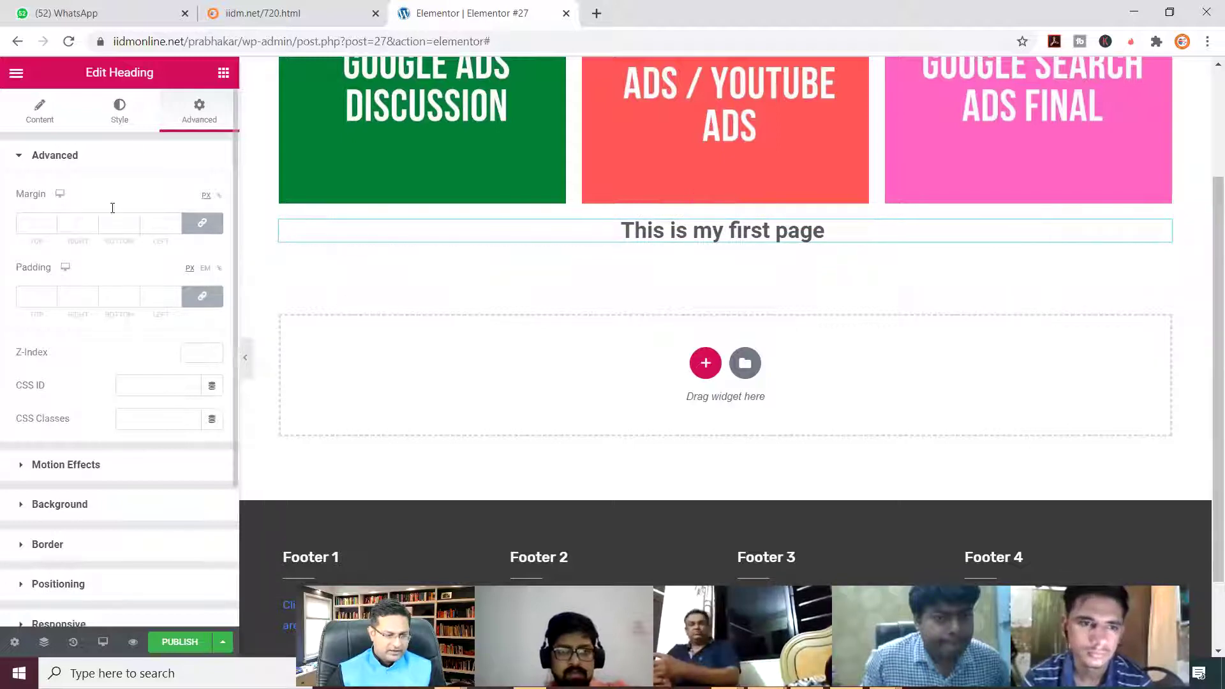
left_click(118, 113)
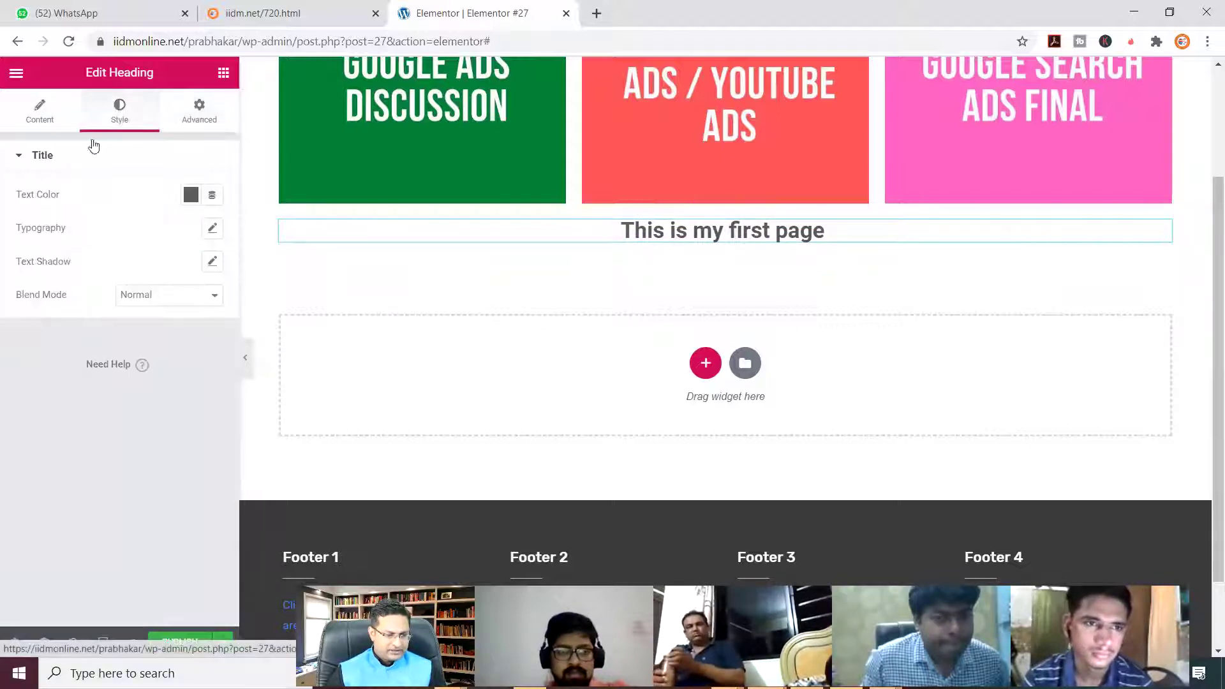
left_click(49, 118)
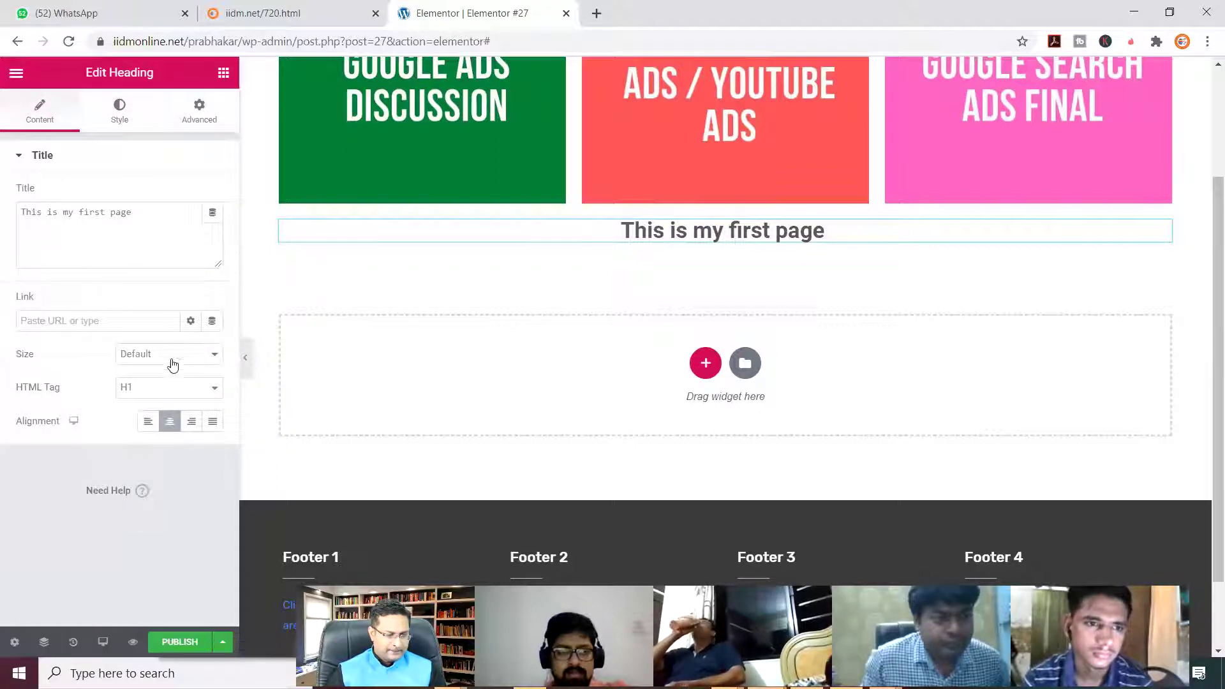
left_click(217, 358)
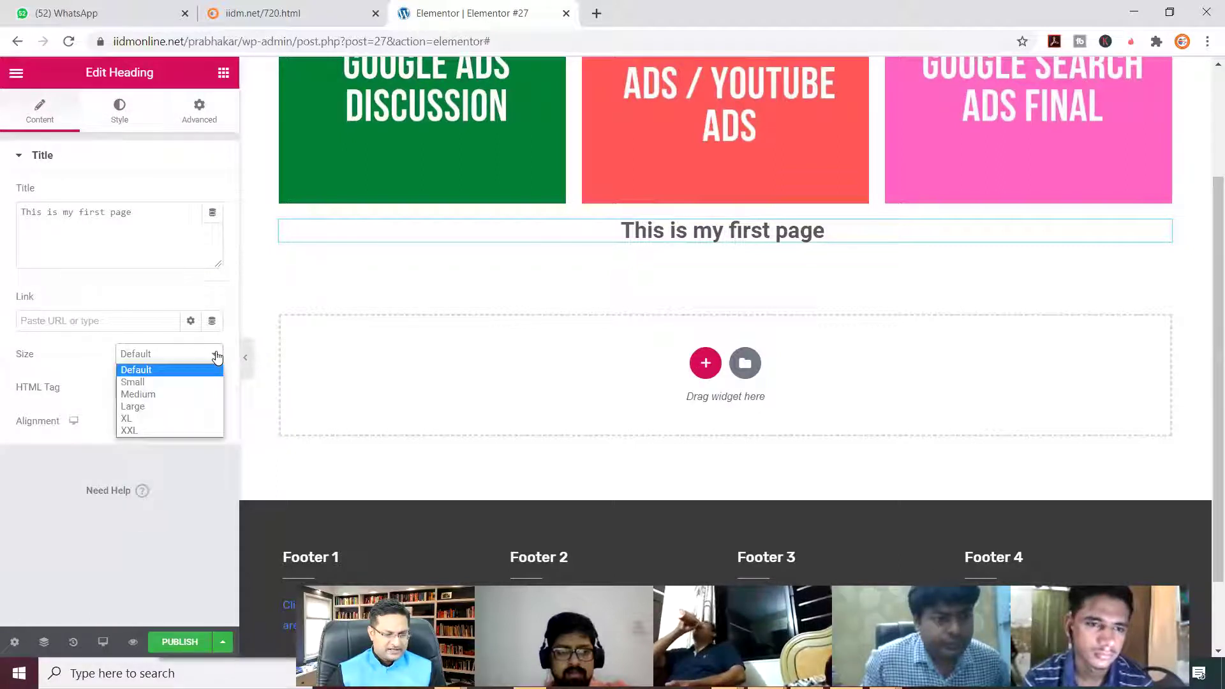
left_click(149, 407)
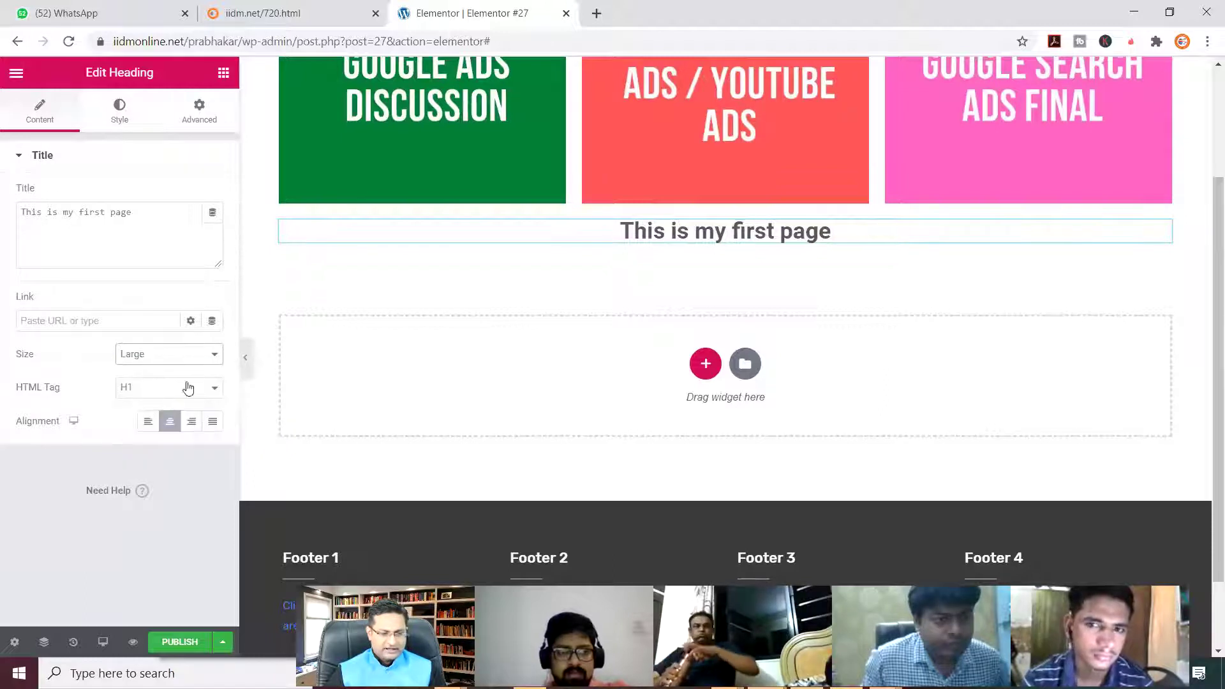
left_click(219, 360)
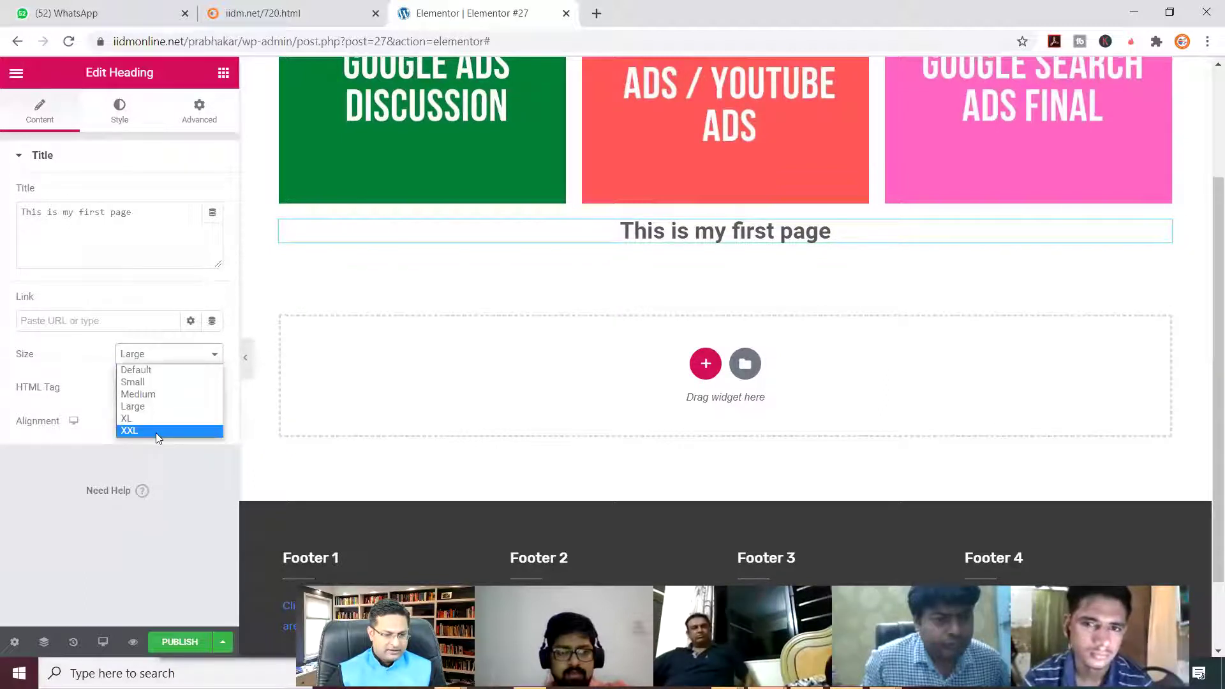
left_click(155, 432)
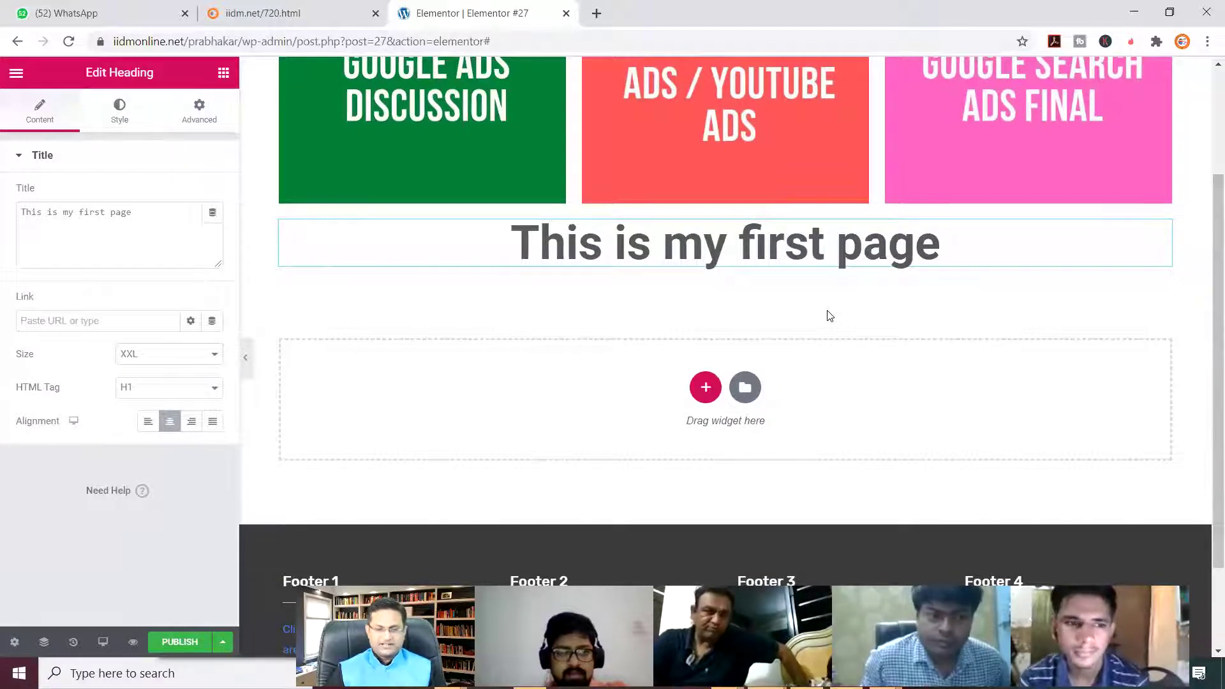
- Replace the heading text with the all-caps version "THIS IS MY FIRST PAGE"
left_click(759, 259)
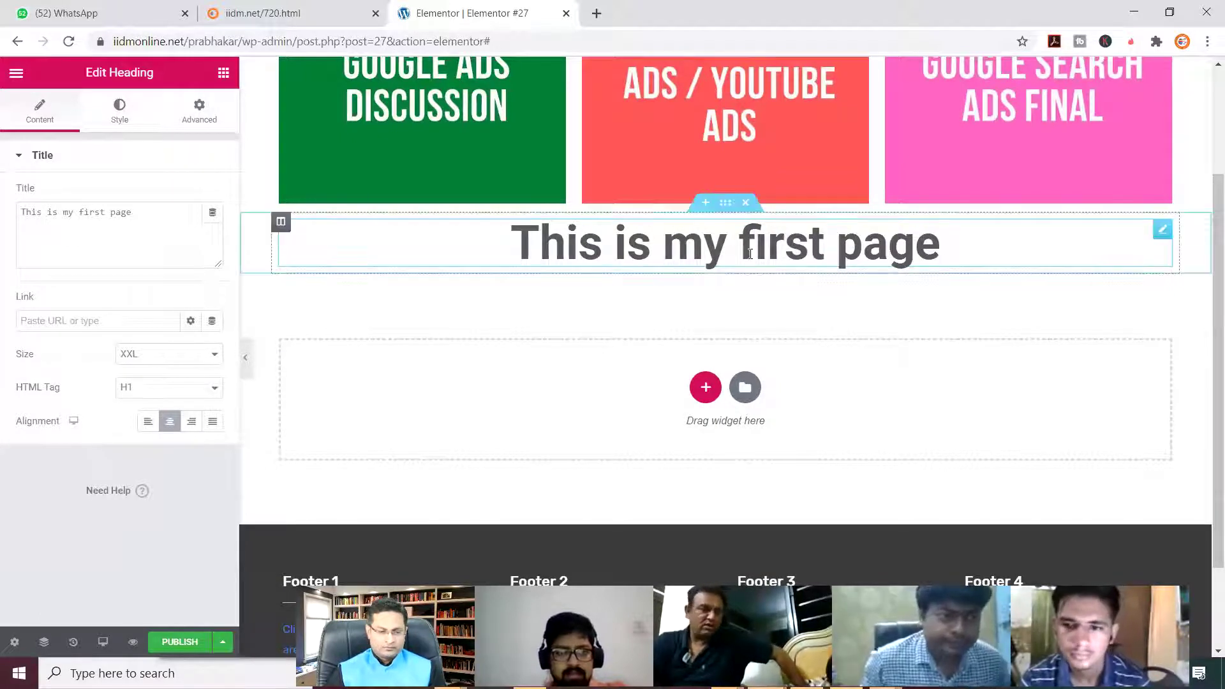
triple_click(752, 253)
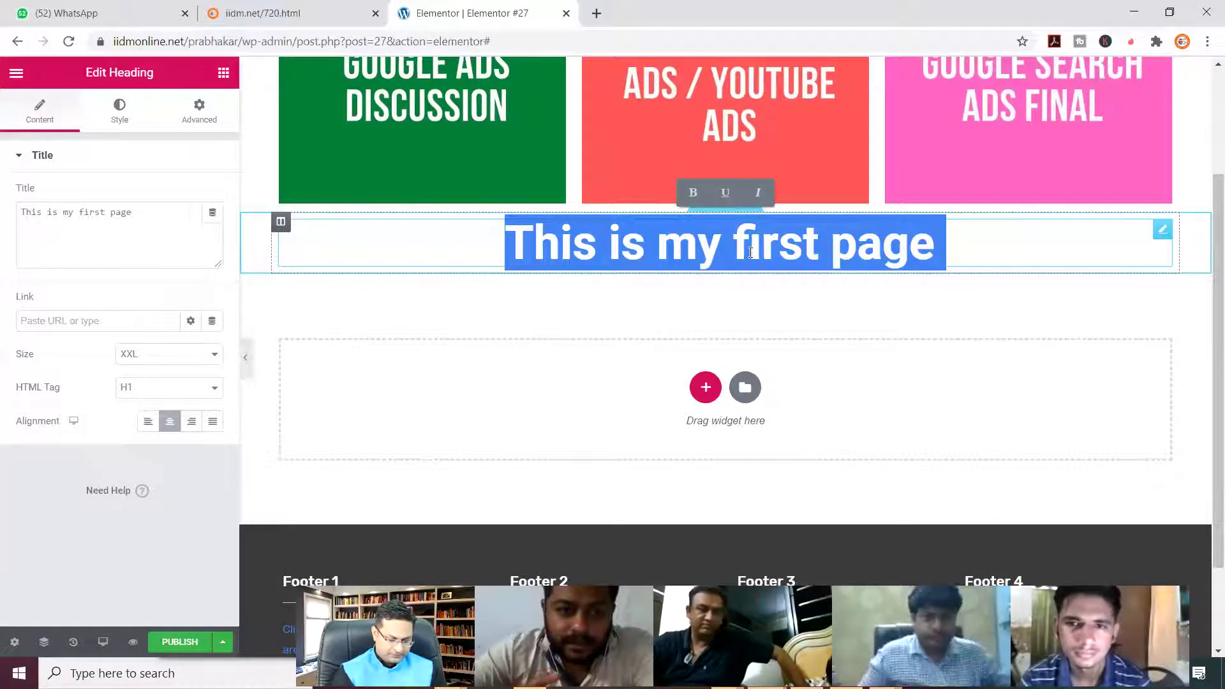
type("THIs")
key("BackSpace")
key("BackSpace")
type("IS")
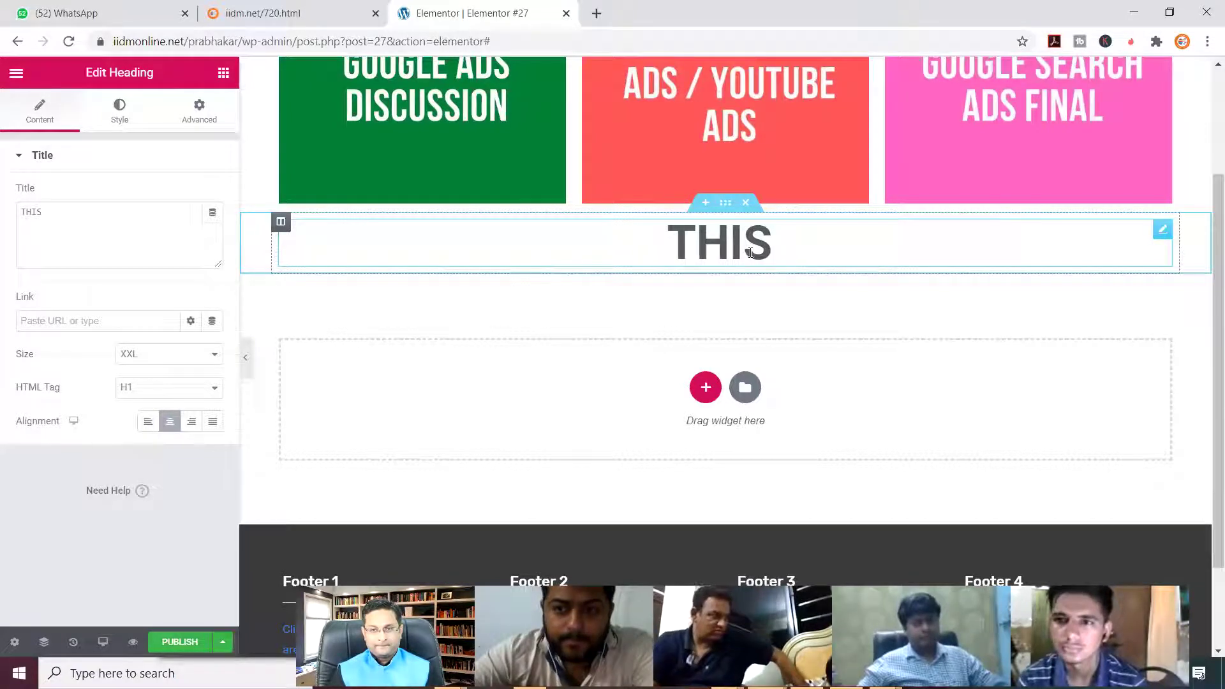
type("IS MY FIRSAT")
key("BackSpace")
key("BackSpace")
key("BackSpace")
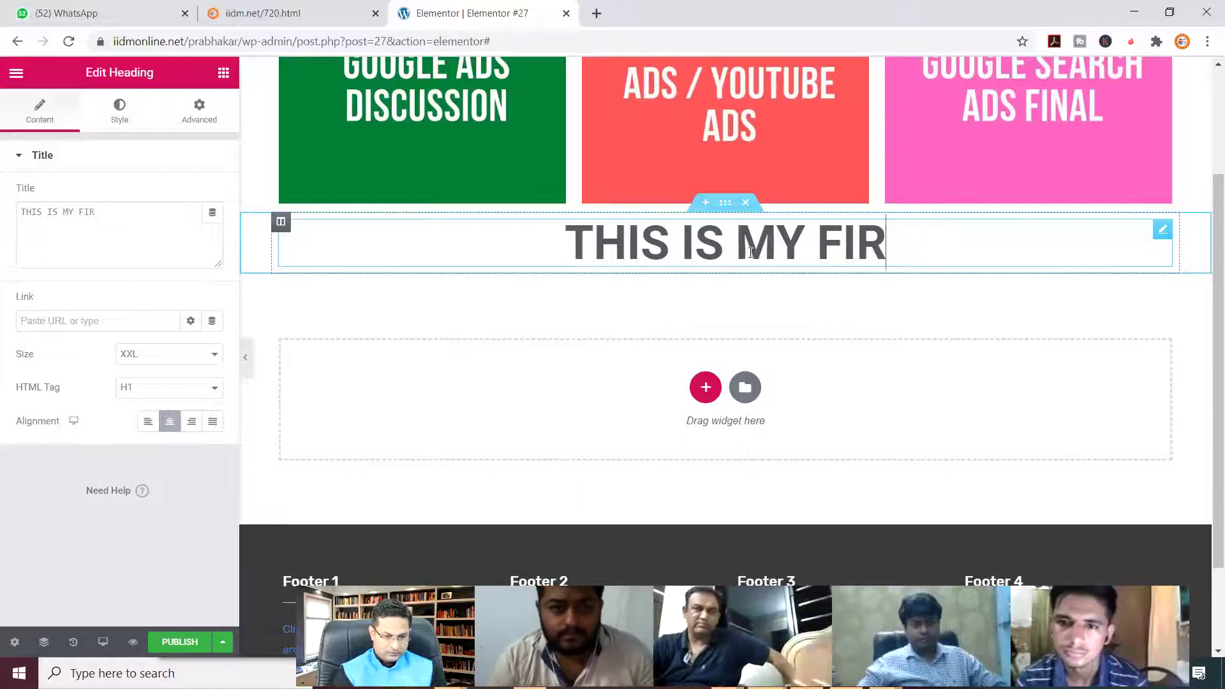
type("ST PAGE")
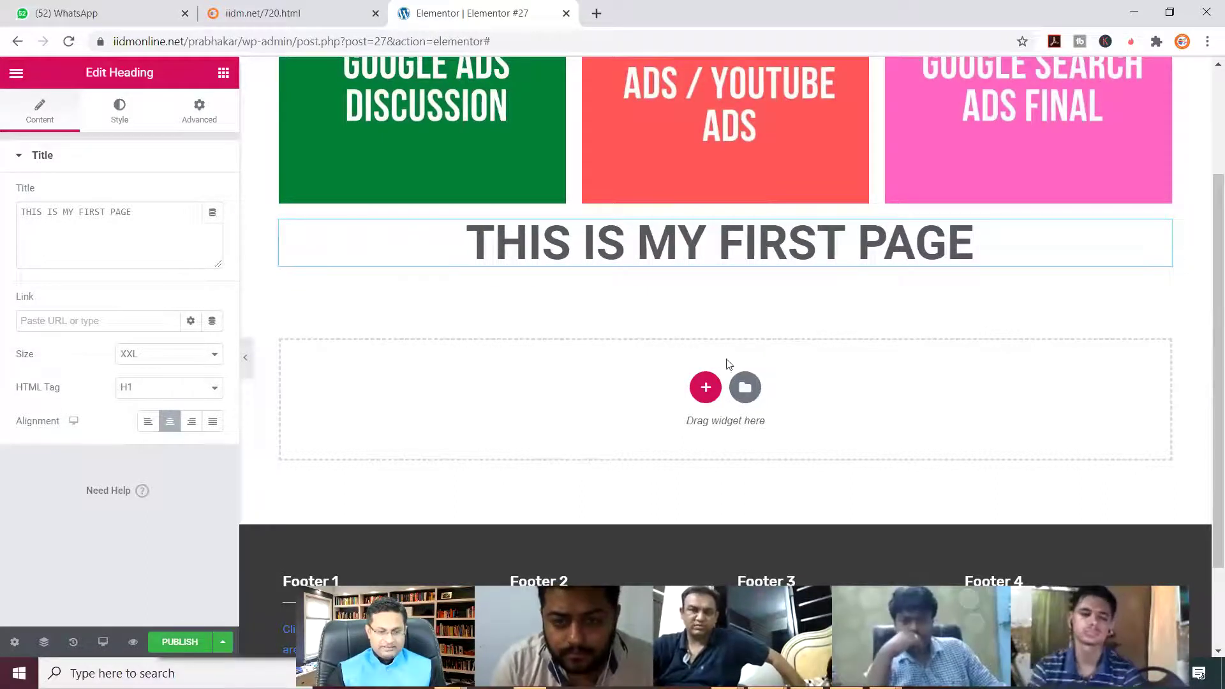
- Add a single-column section below the heading, search the widgets for "VIDEO" and place the Video widget in it
left_click(706, 387)
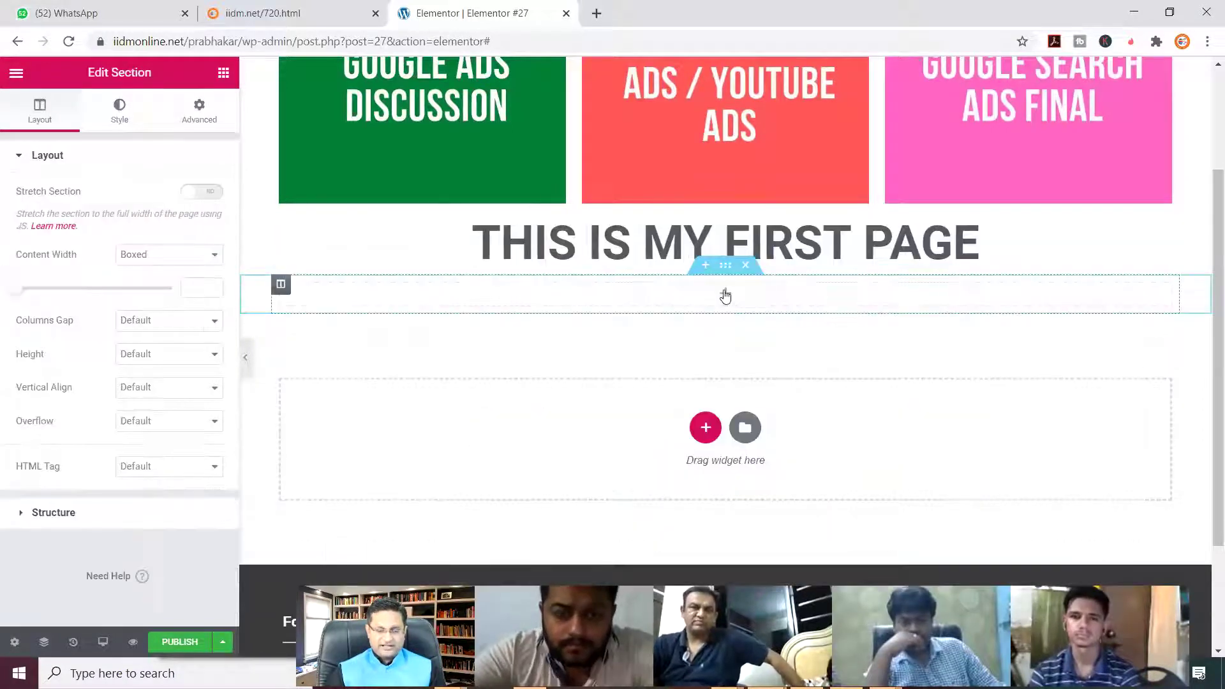
left_click(725, 296)
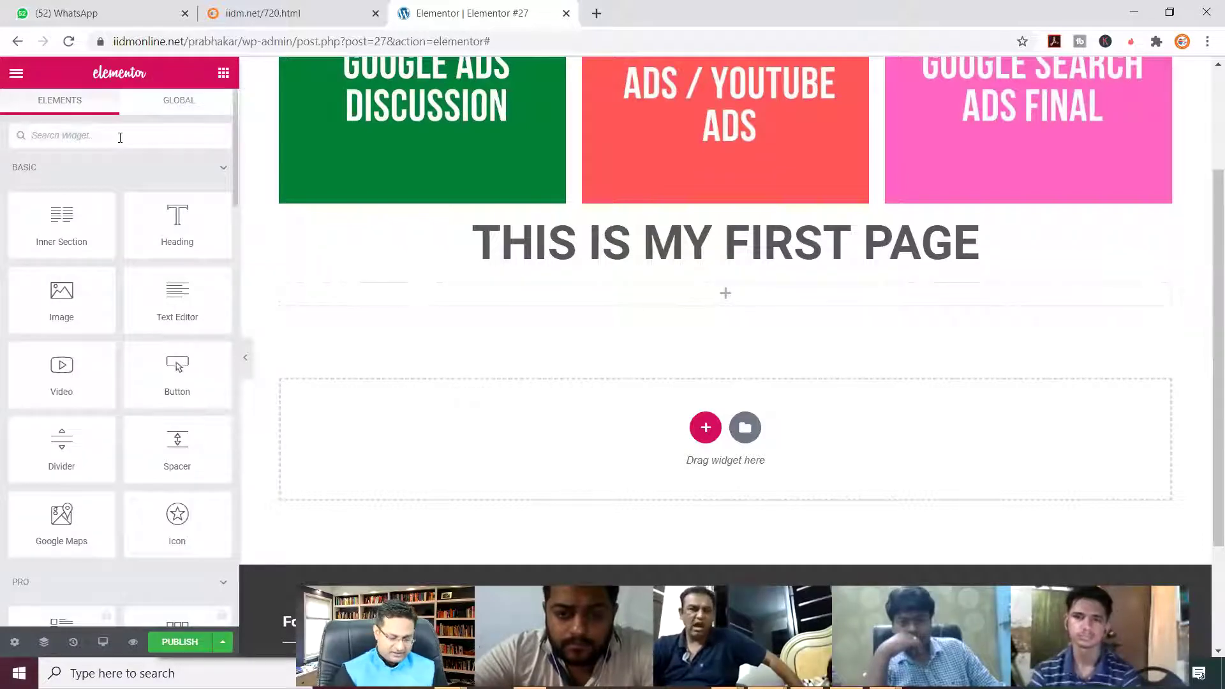
type("VIDEO")
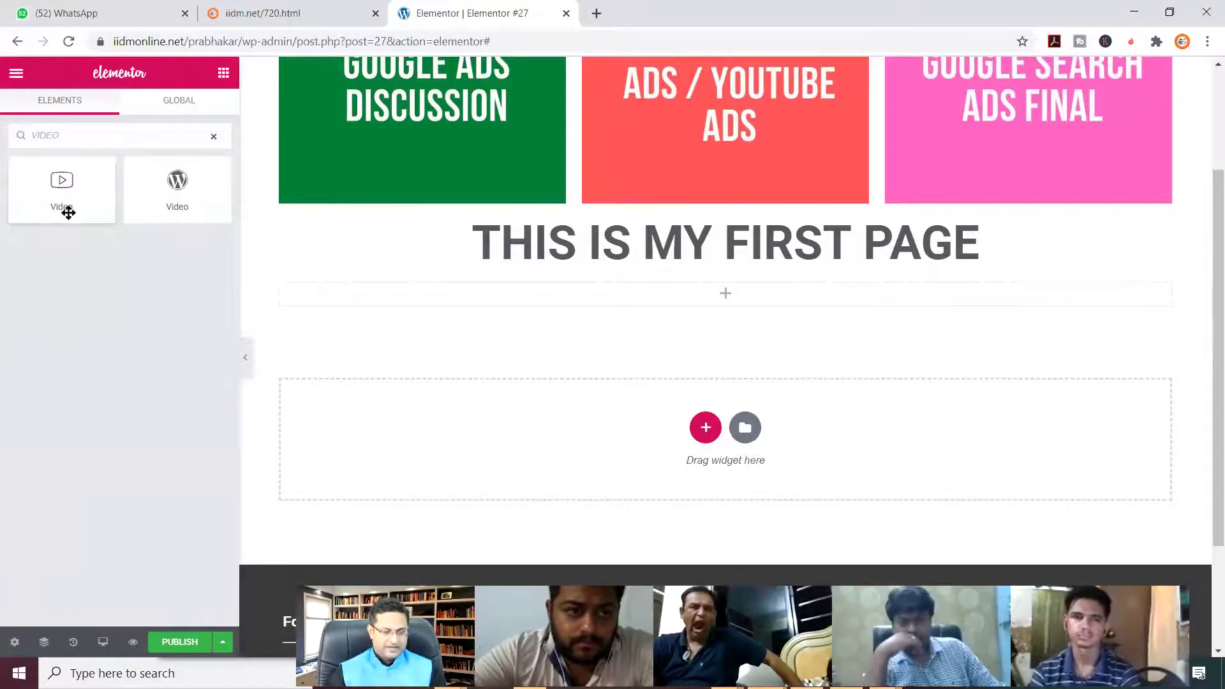
left_click_drag(741, 307, 744, 306)
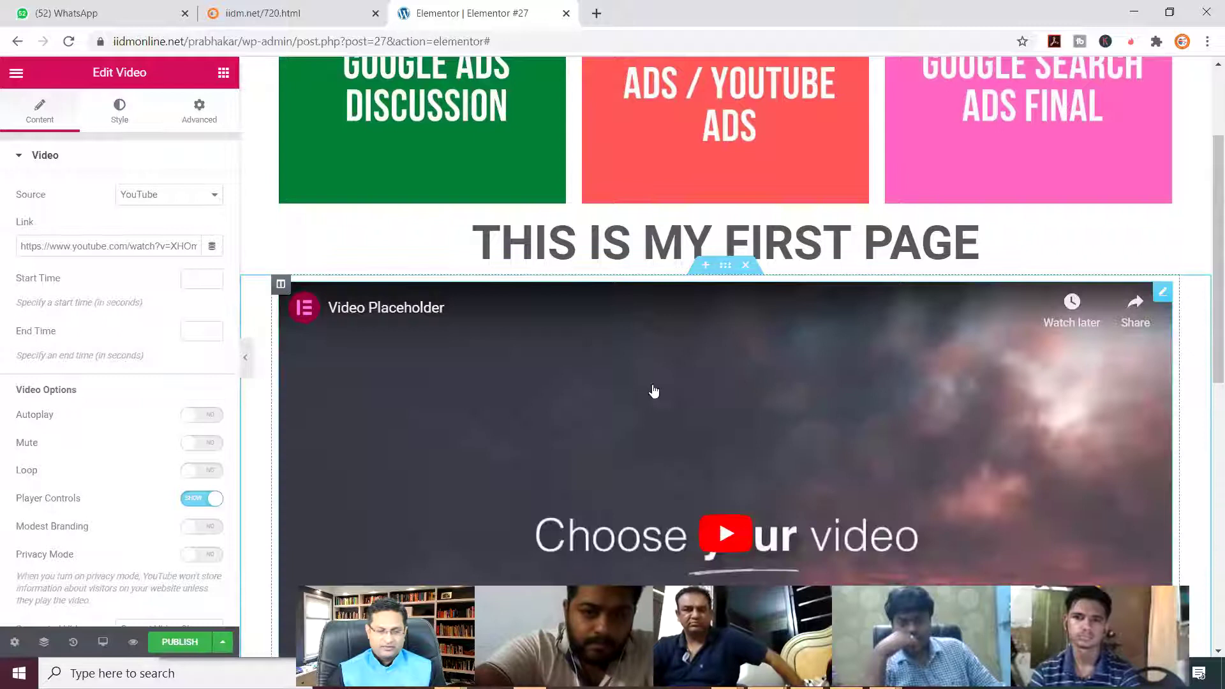
- Enable Autoplay, Play On Mobile and Loop for the video, and look through its style and advanced settings
left_click(106, 246)
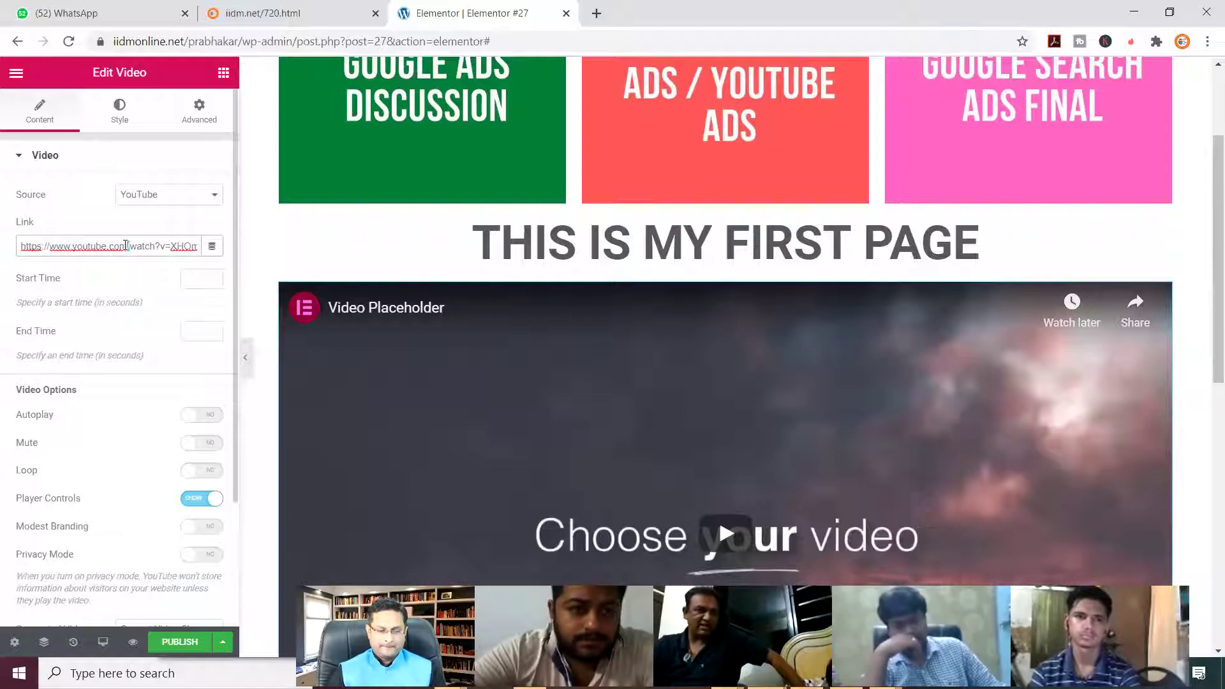
left_click(217, 417)
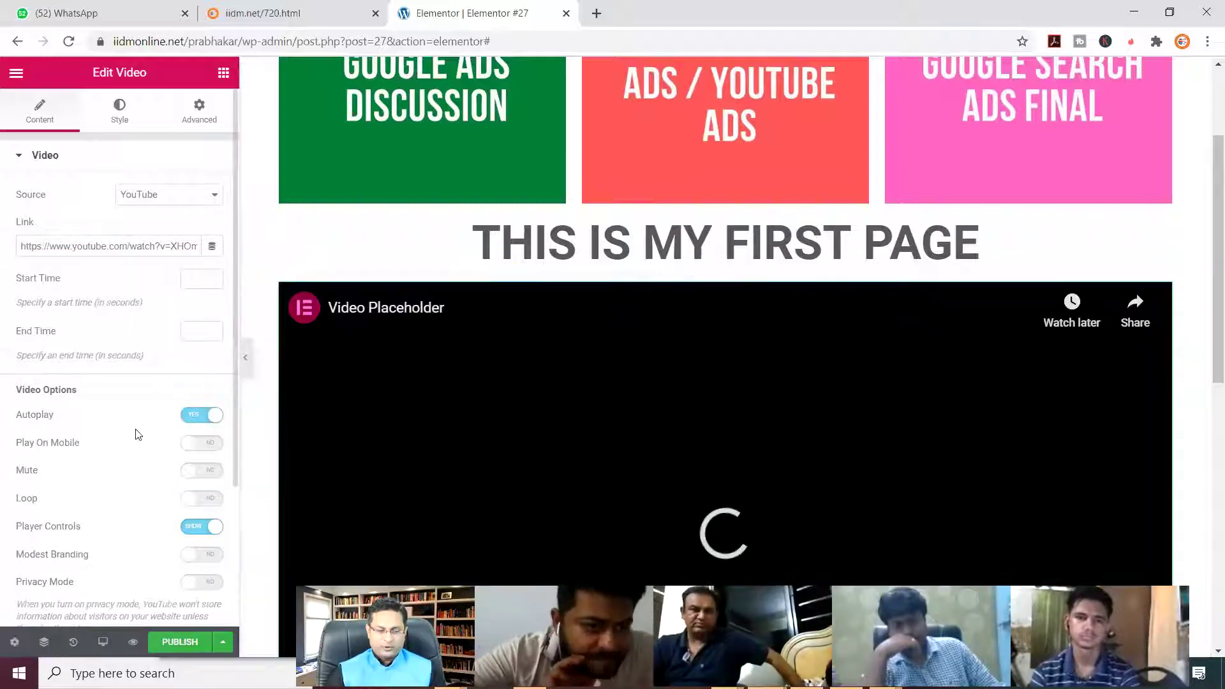
scroll(164, 391, "down", 2)
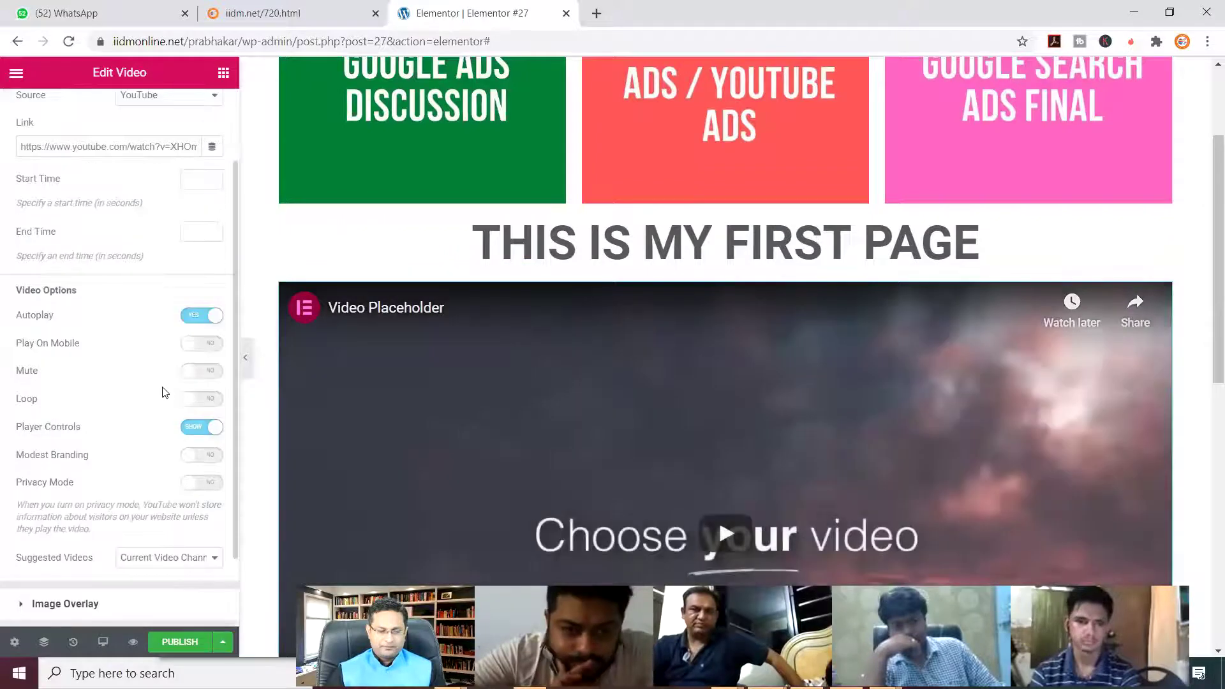
left_click(206, 348)
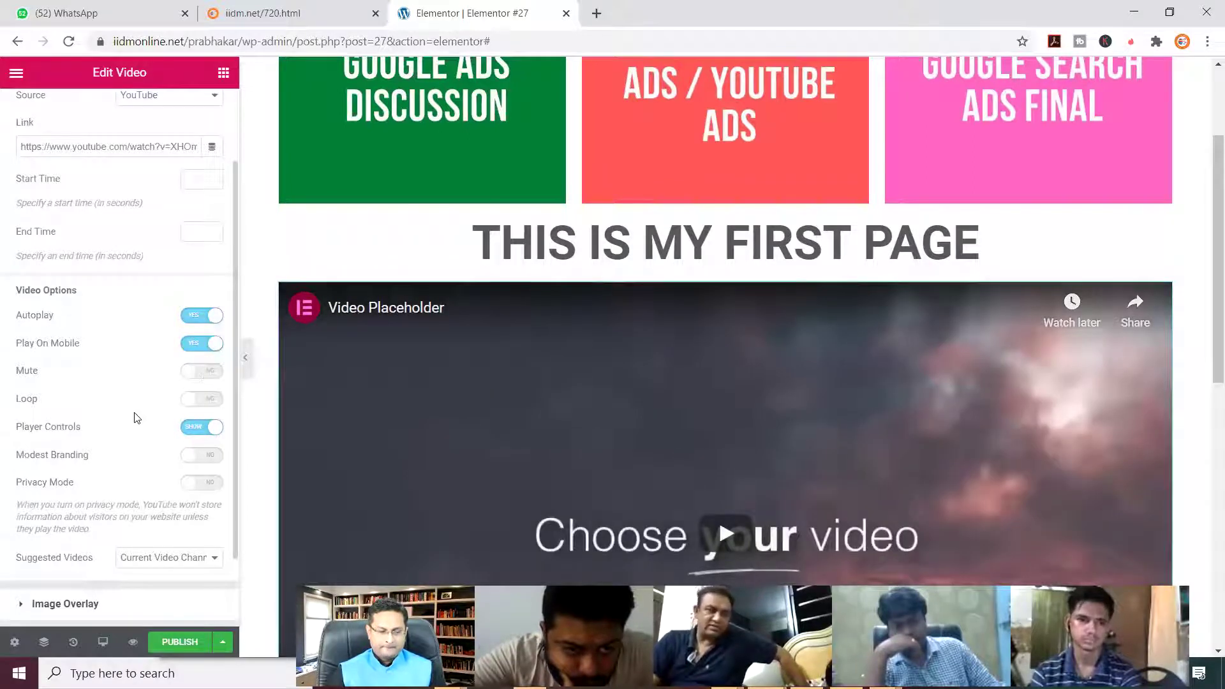
left_click(210, 400)
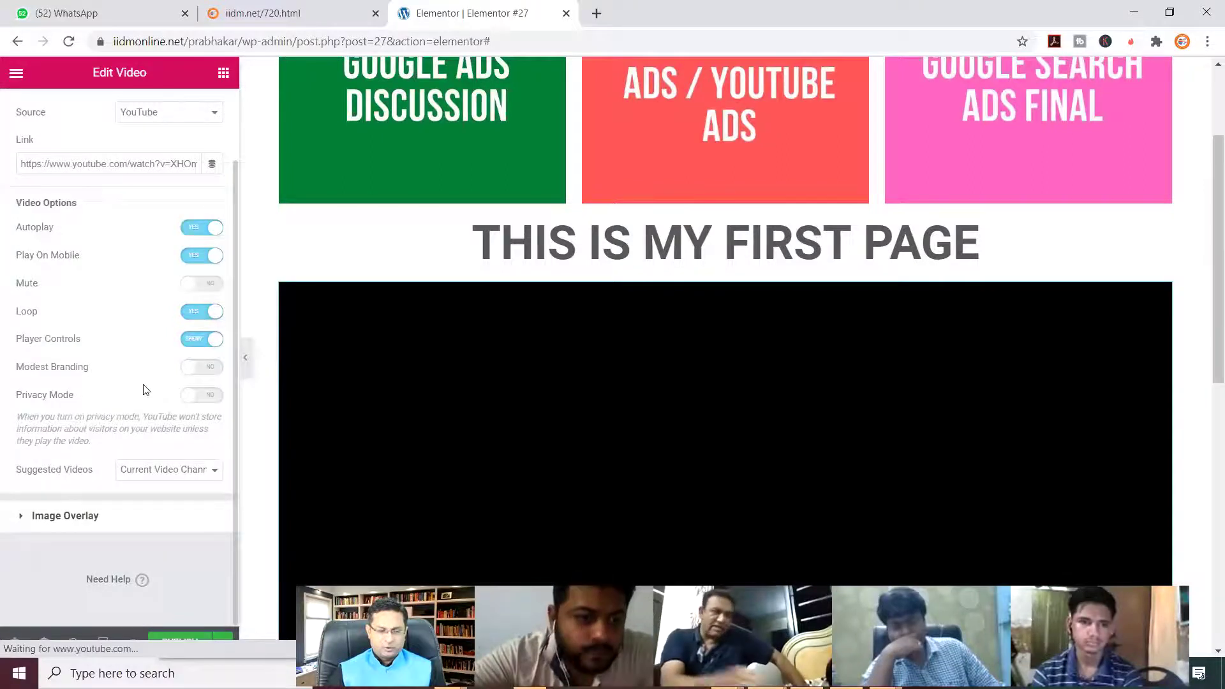
scroll(88, 83, "up", 2)
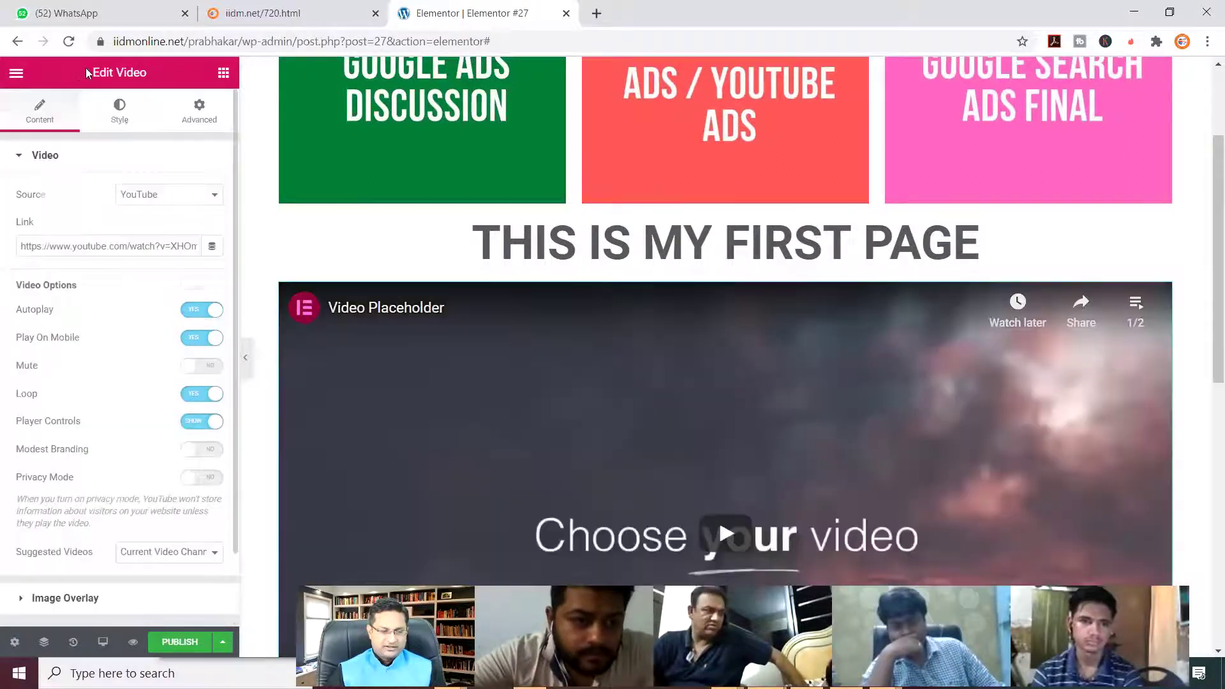
left_click(117, 112)
left_click(195, 111)
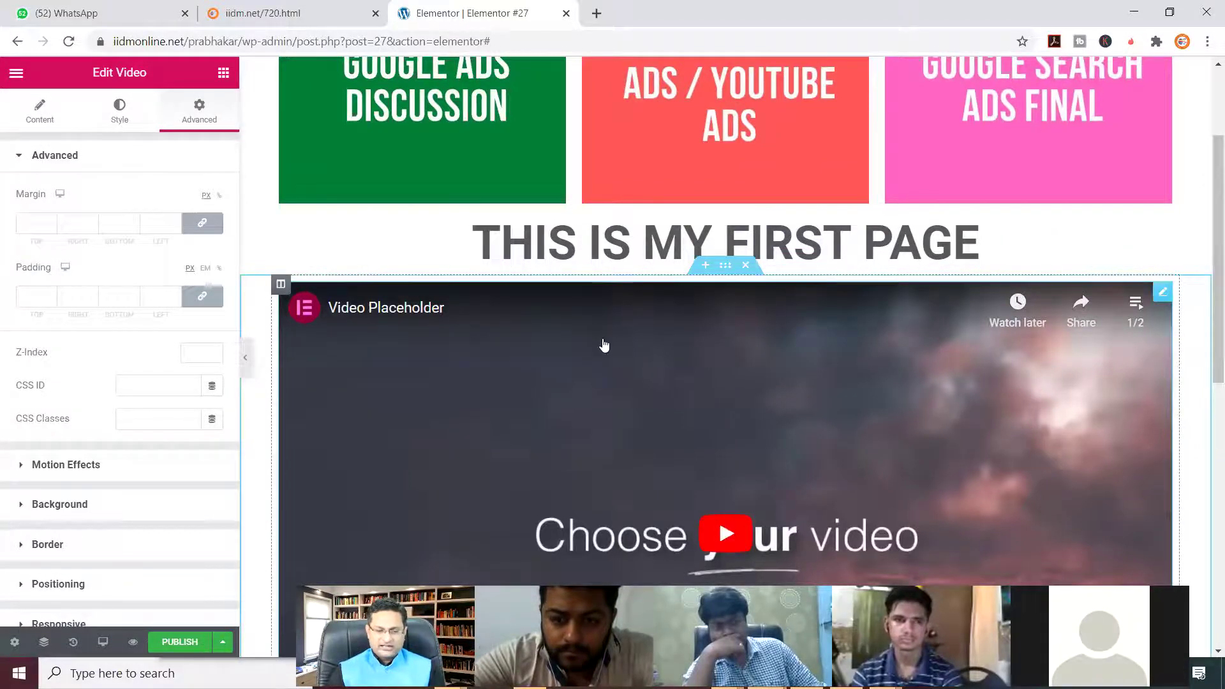
- Set the video section's linked top and bottom margins to 0 px after trying -27 px
left_click(726, 266)
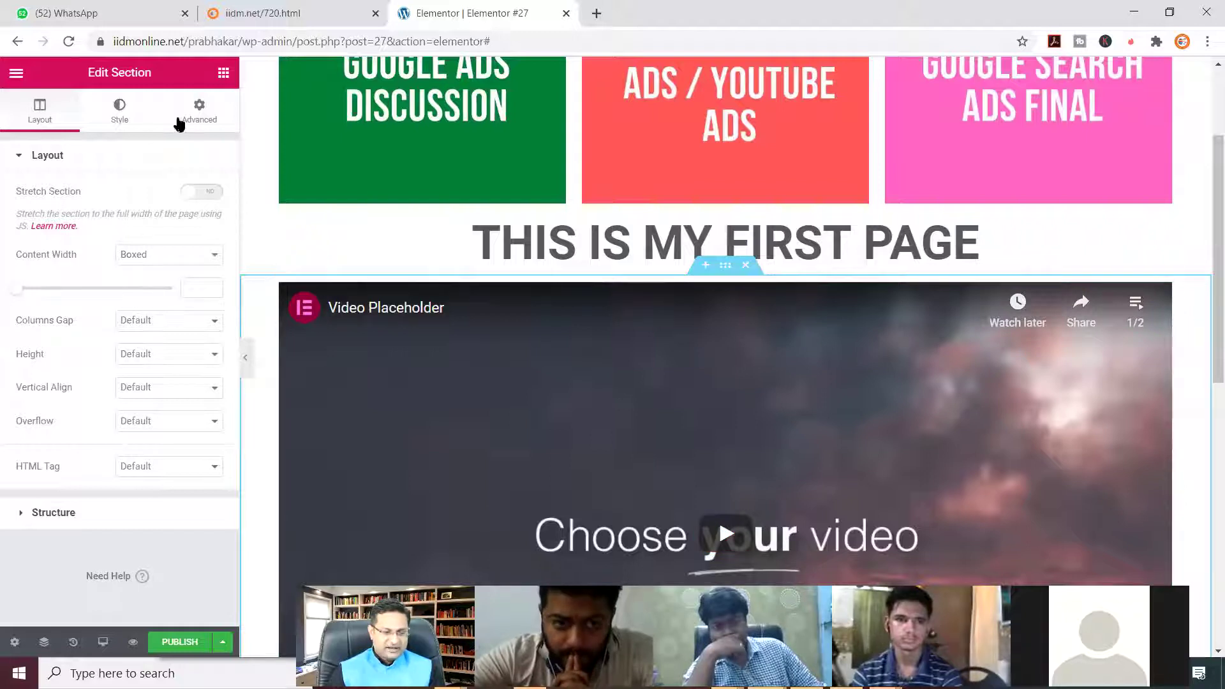
left_click(199, 118)
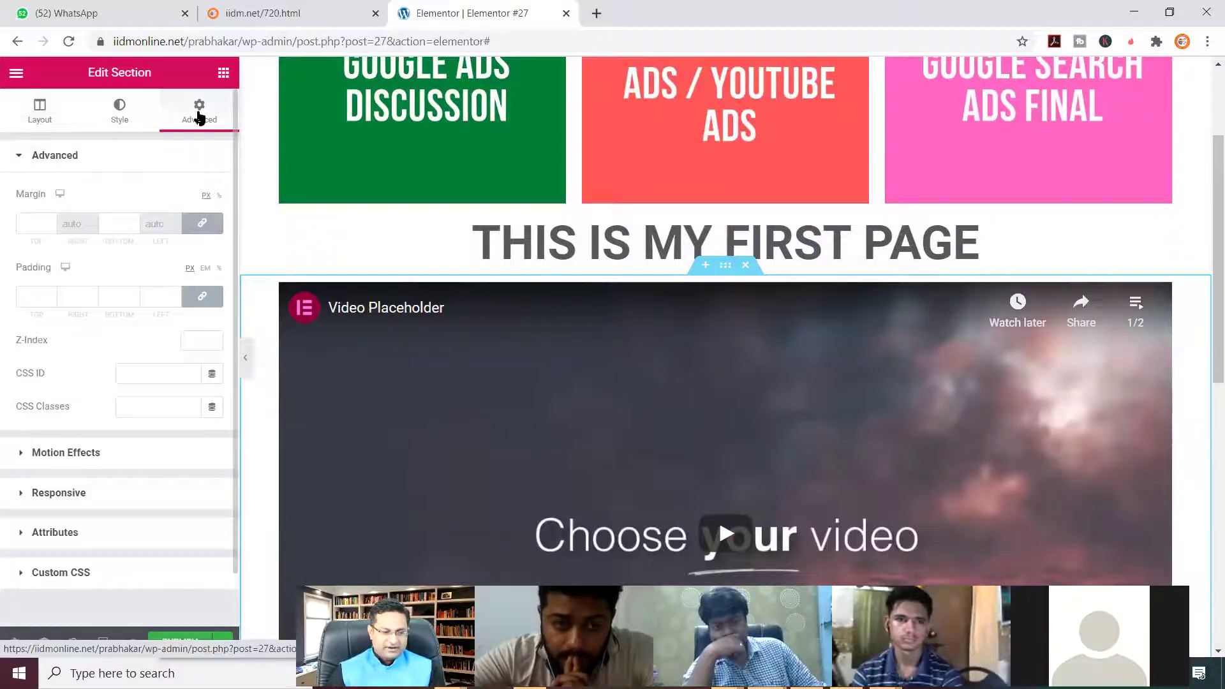
left_click(51, 220)
left_click(51, 220)
left_click(51, 220)
left_click(51, 220)
left_click(51, 227)
left_click(51, 227)
left_click(51, 227)
left_click(51, 227)
left_click(51, 227)
left_click(51, 227)
left_click(51, 227)
left_click(51, 227)
left_click(51, 227)
left_click(51, 227)
left_click(51, 227)
left_click(51, 228)
left_click(51, 227)
left_click(51, 227)
left_click(51, 227)
left_click(51, 227)
left_click(51, 227)
left_click(51, 227)
left_click(51, 227)
left_click(51, 227)
left_click(51, 227)
left_click(51, 227)
left_click(51, 227)
left_click(51, 220)
left_click(51, 220)
left_click(51, 219)
left_click(51, 219)
left_click_drag(38, 226, 1, 240)
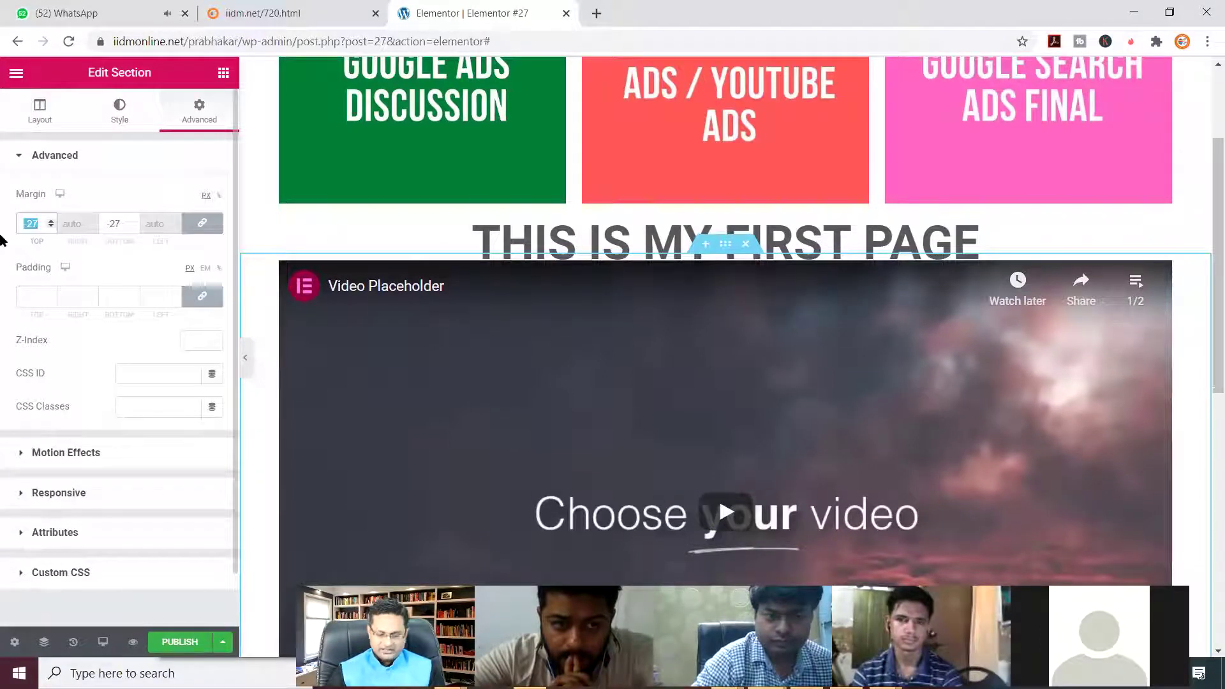
type("0")
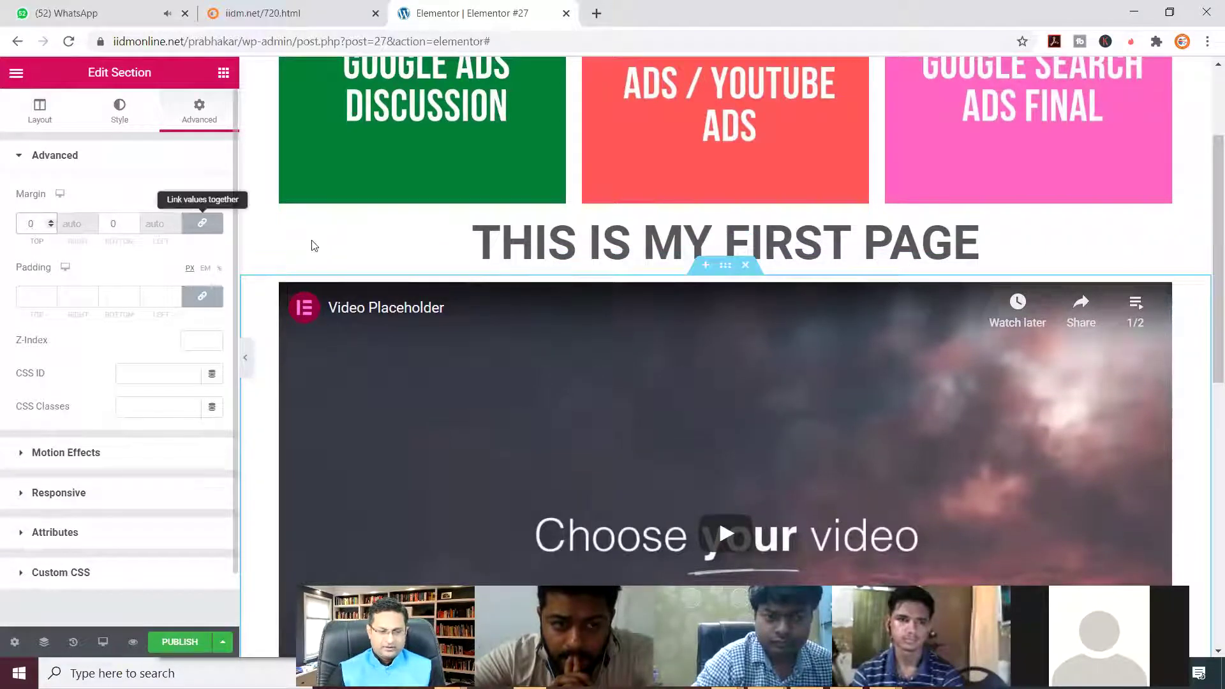
- Set the video section's padding to 0 px on all sides after trying 56 px and 73 px
left_click(43, 296)
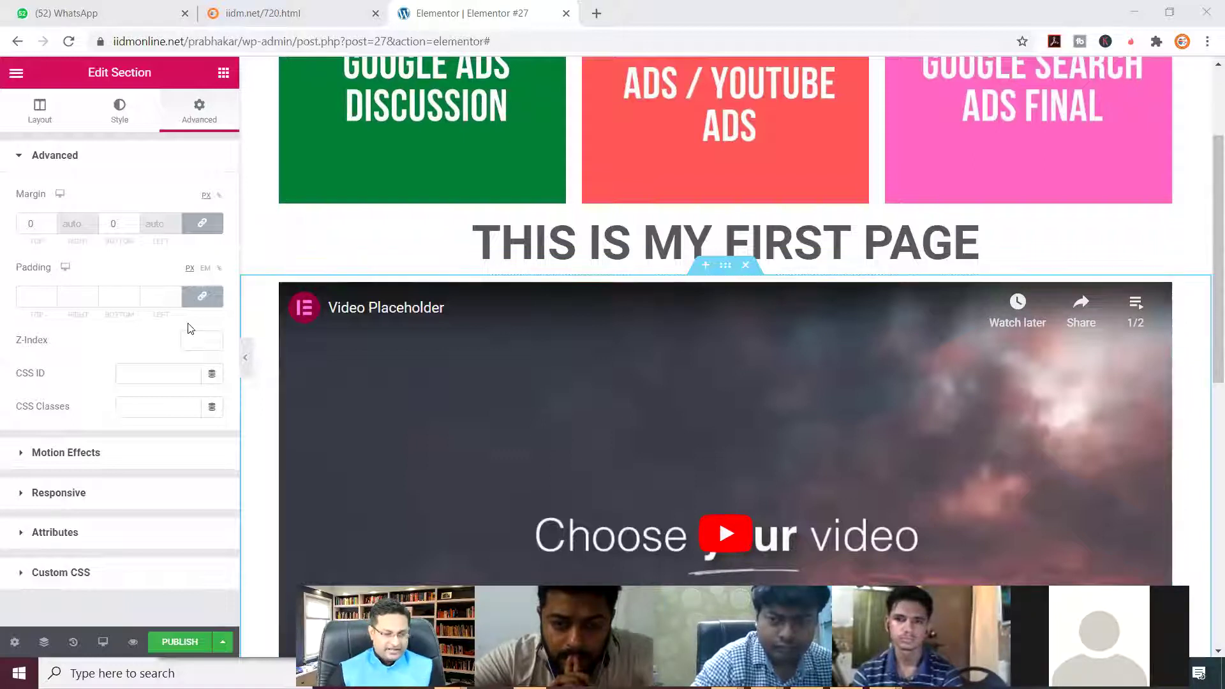
left_click_drag(52, 294, 51, 295)
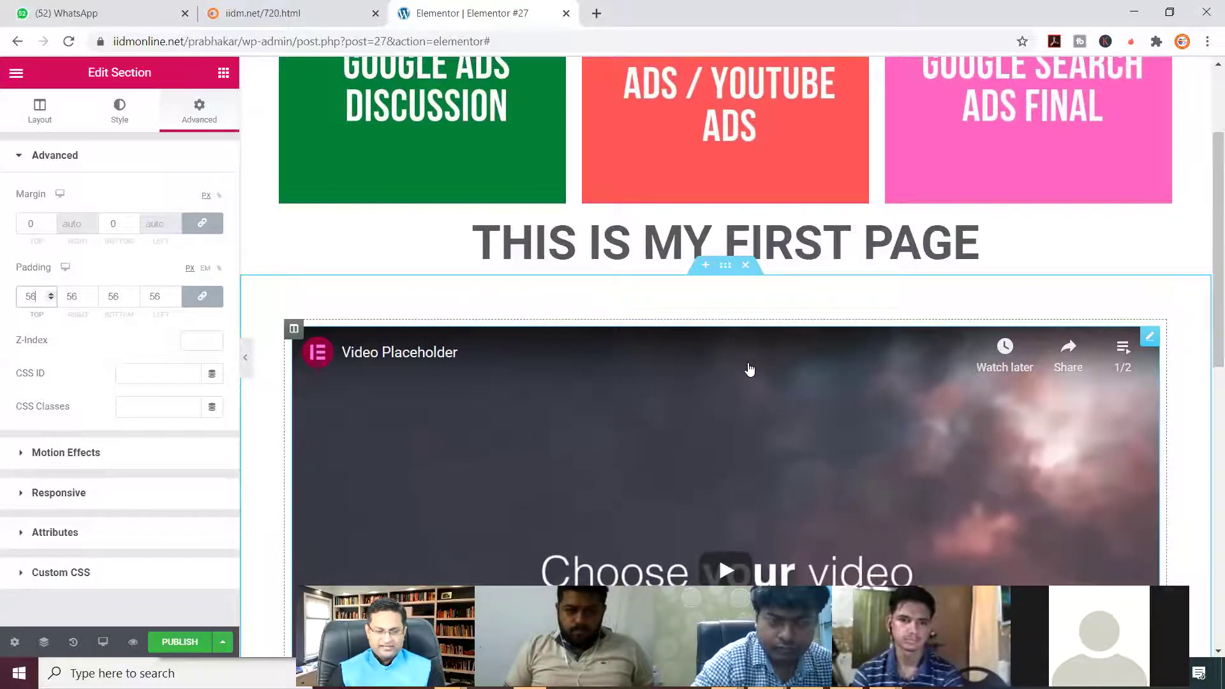
scroll(450, 365, "down", 7)
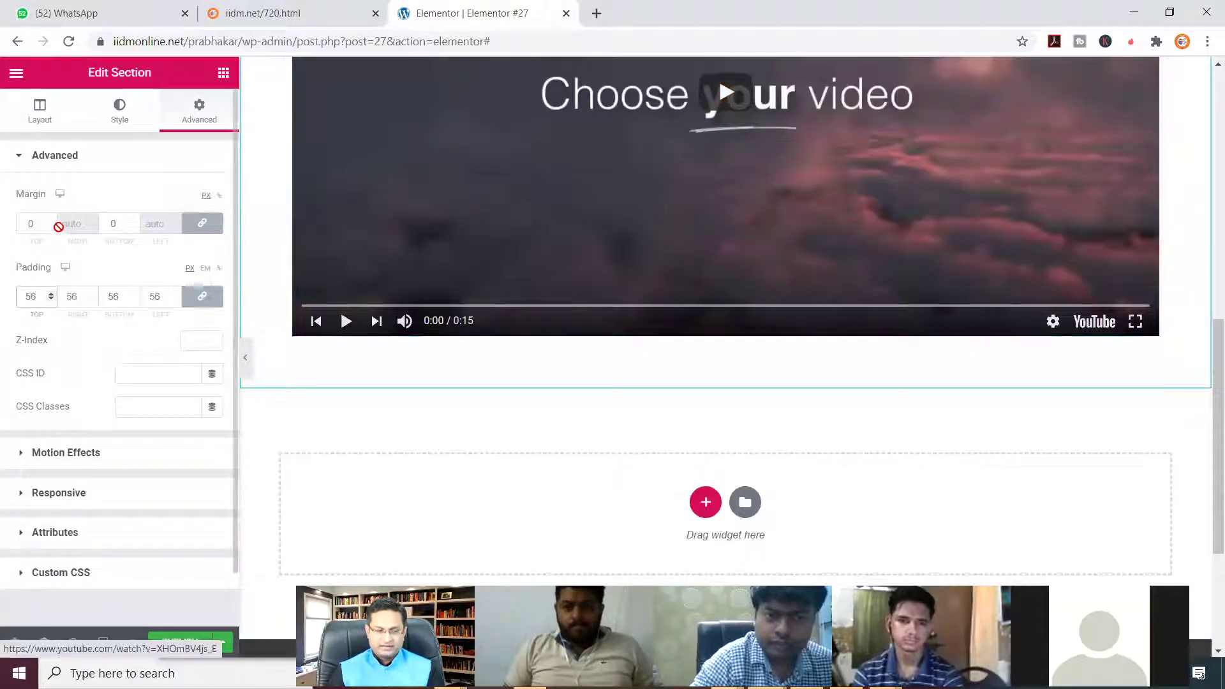
left_click_drag(51, 295, 52, 290)
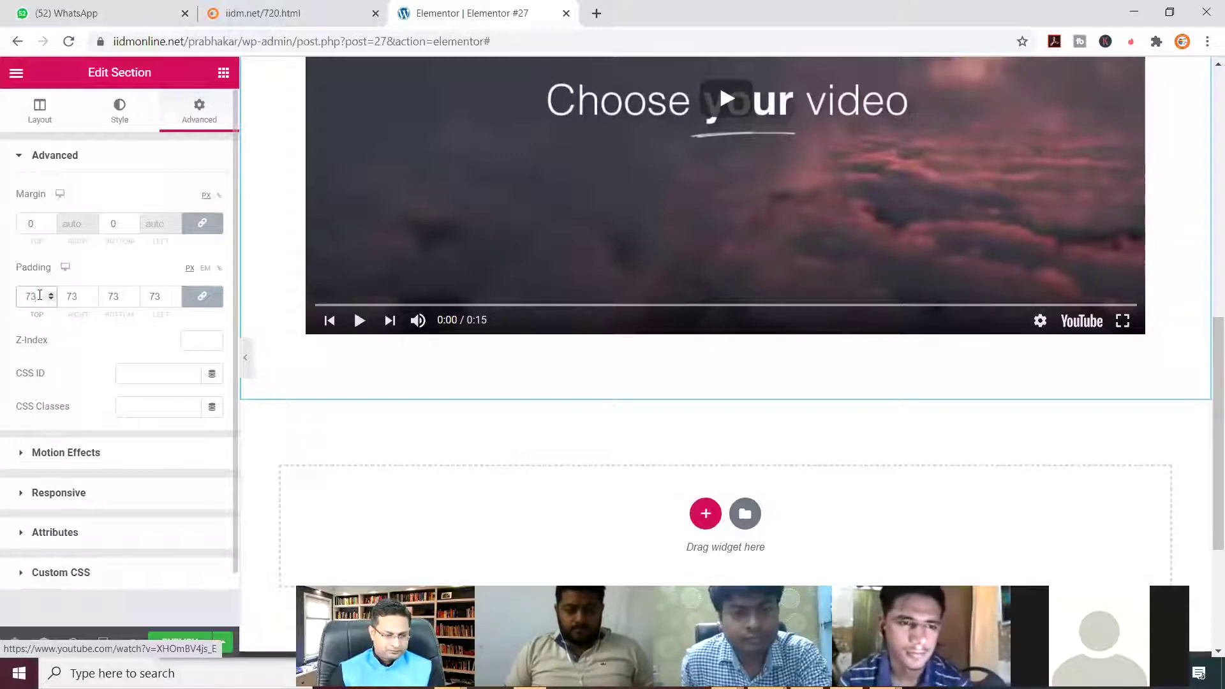
type("0")
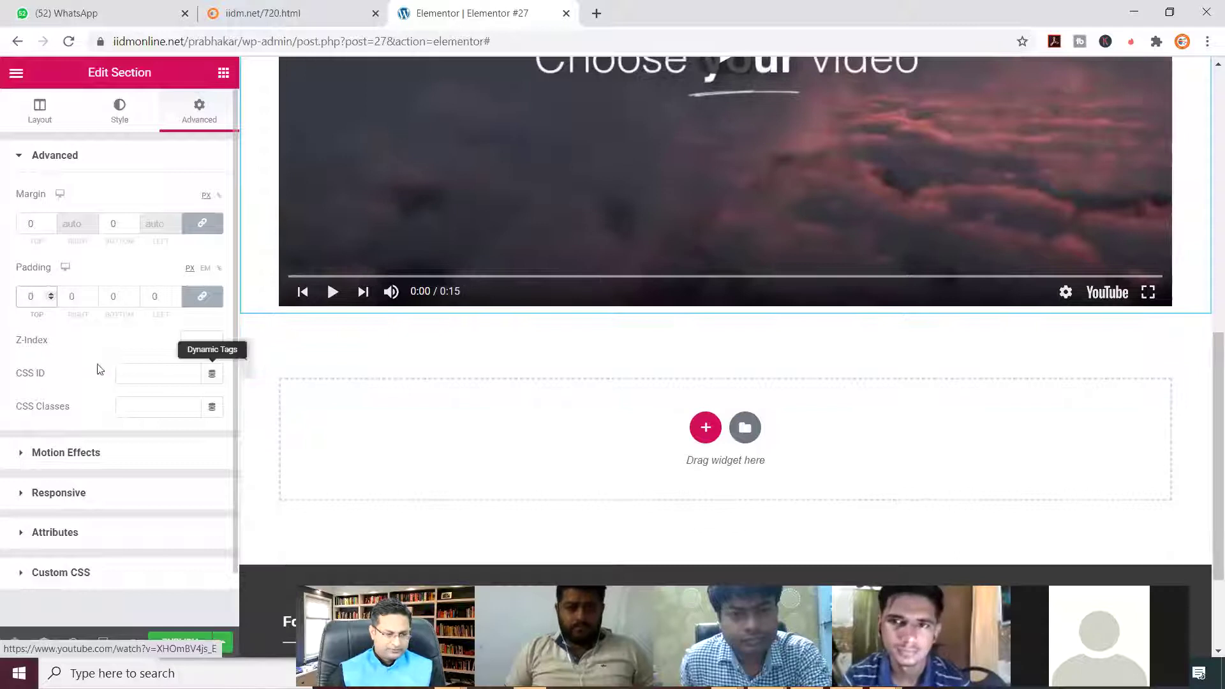
- Give the video section the Fade In Down entrance animation, after trying Fade In, with a Fast duration
scroll(97, 397, "down", 1)
left_click(92, 403)
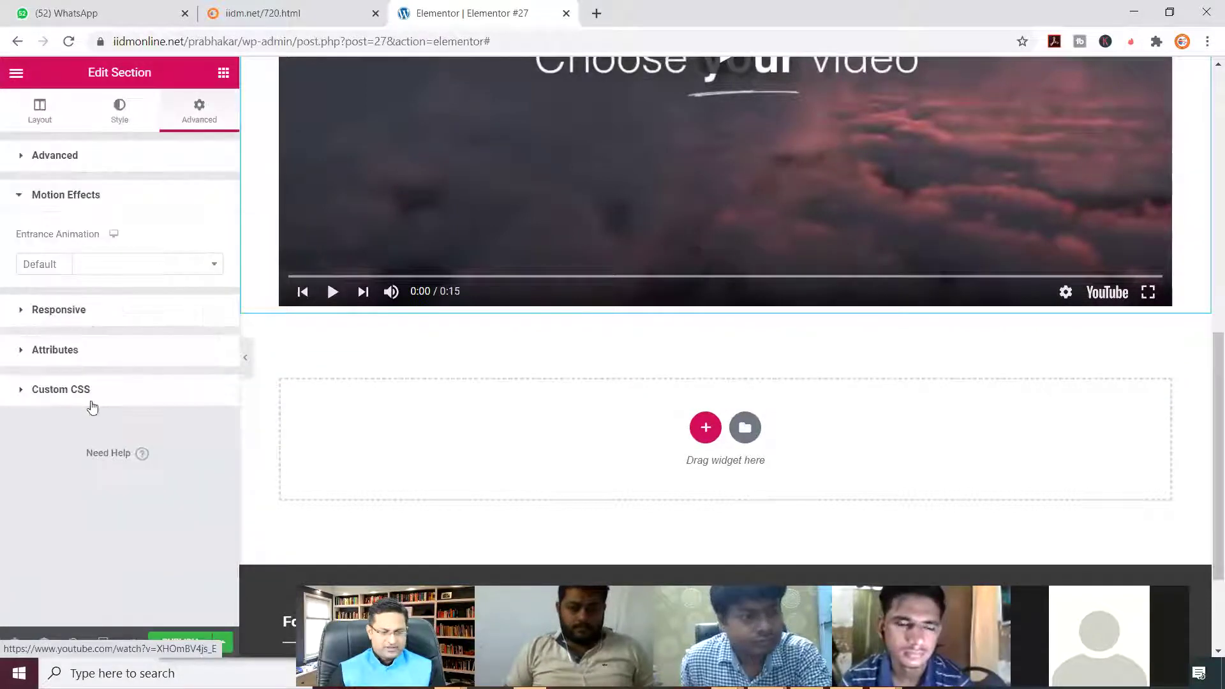
left_click(211, 268)
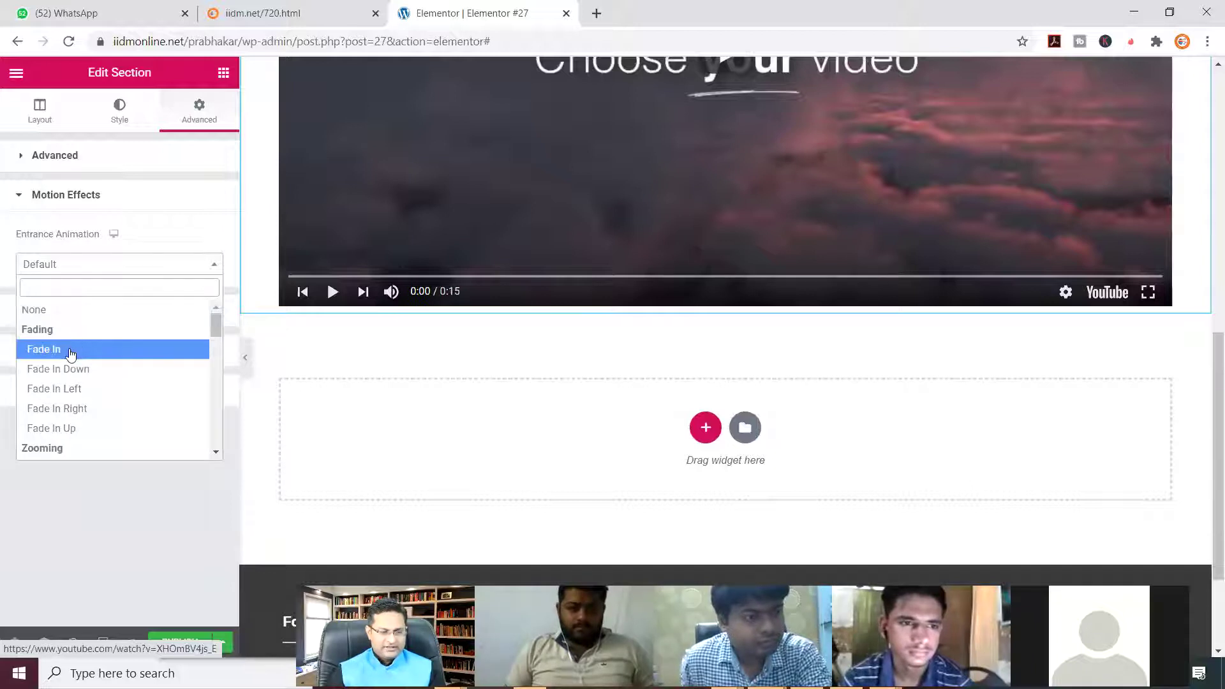
left_click(70, 355)
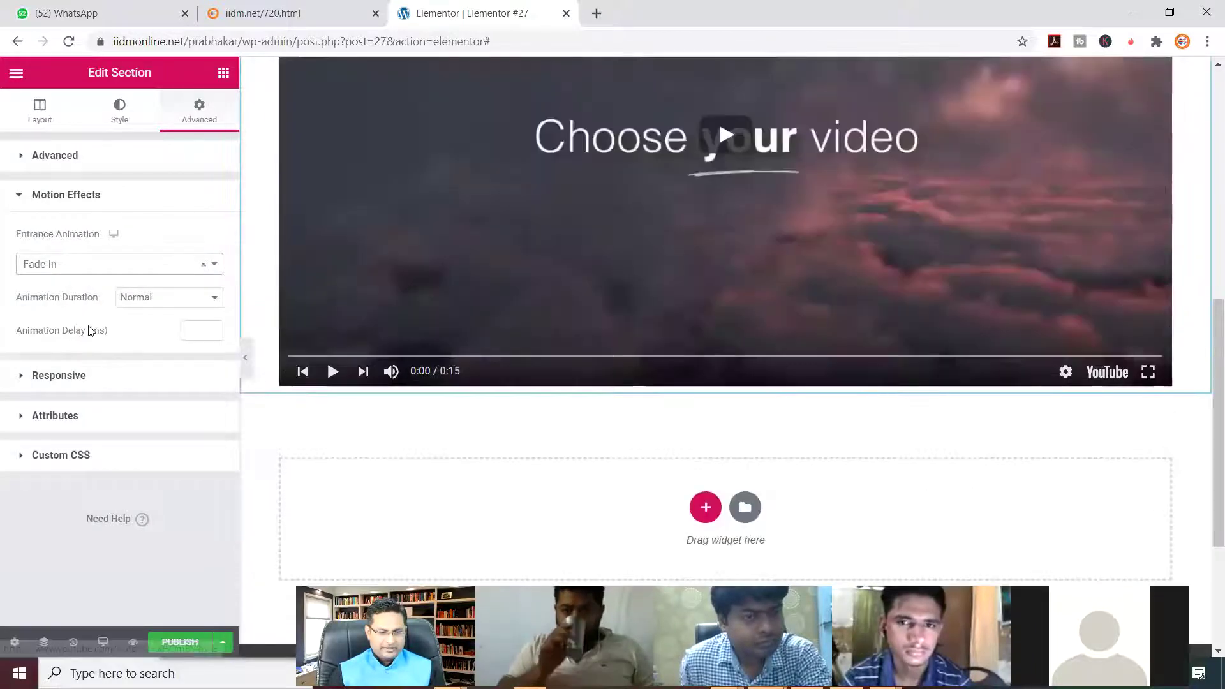
left_click(128, 268)
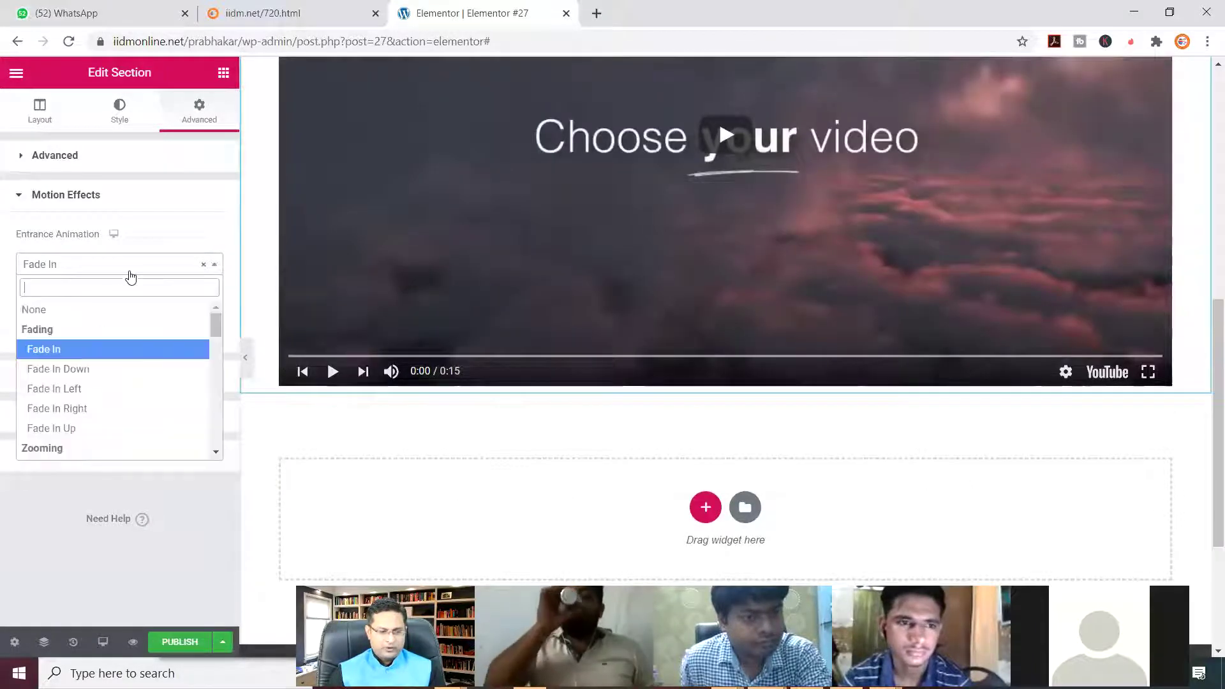
left_click(89, 370)
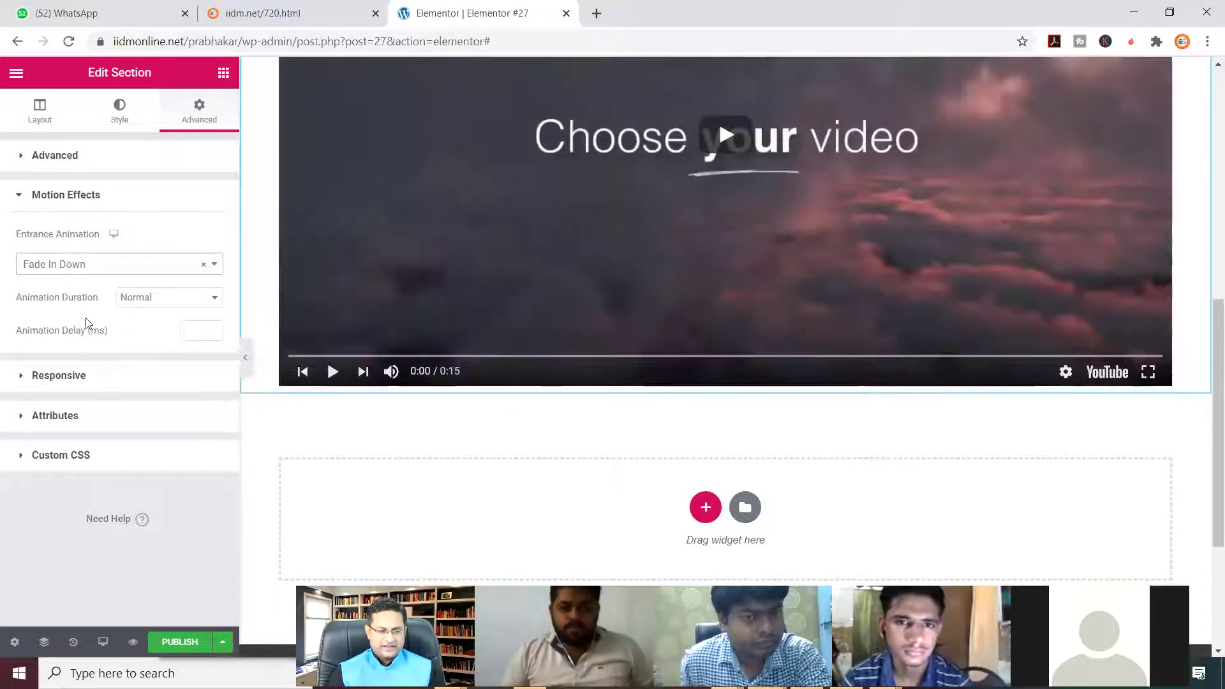
left_click(149, 298)
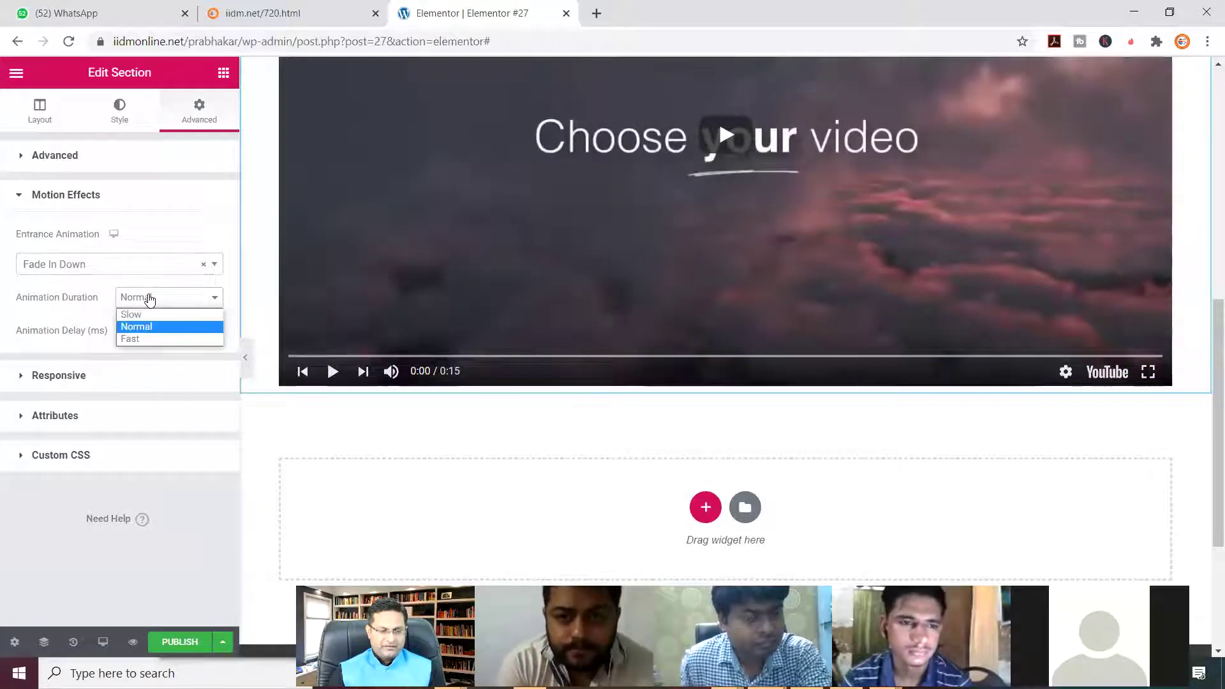
left_click(138, 339)
- Publish the page and exit the Elementor editor to the dashboard
scroll(753, 436, "up", 9)
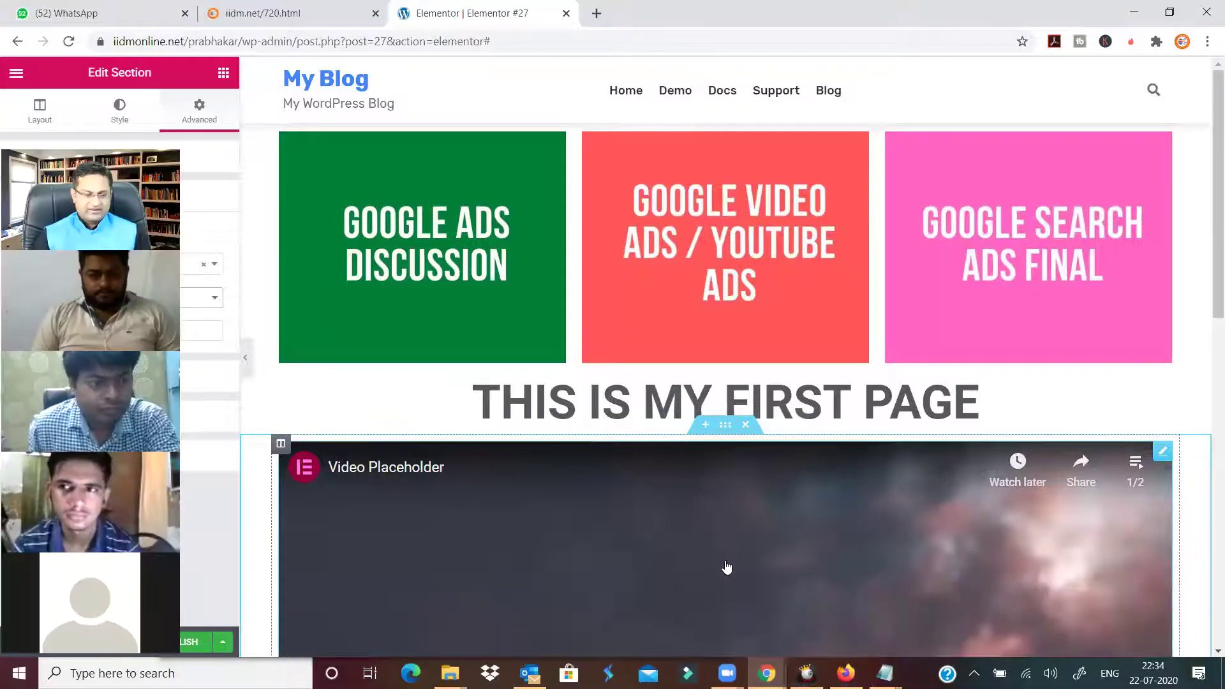
left_click(179, 642)
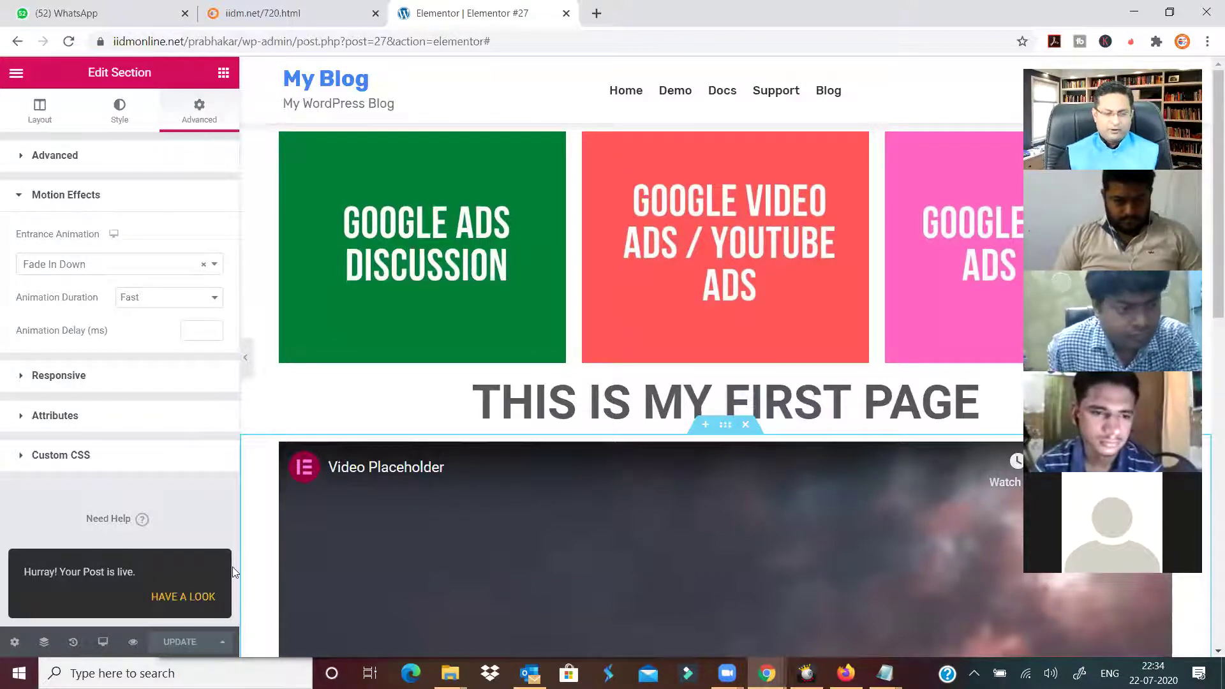
left_click(16, 74)
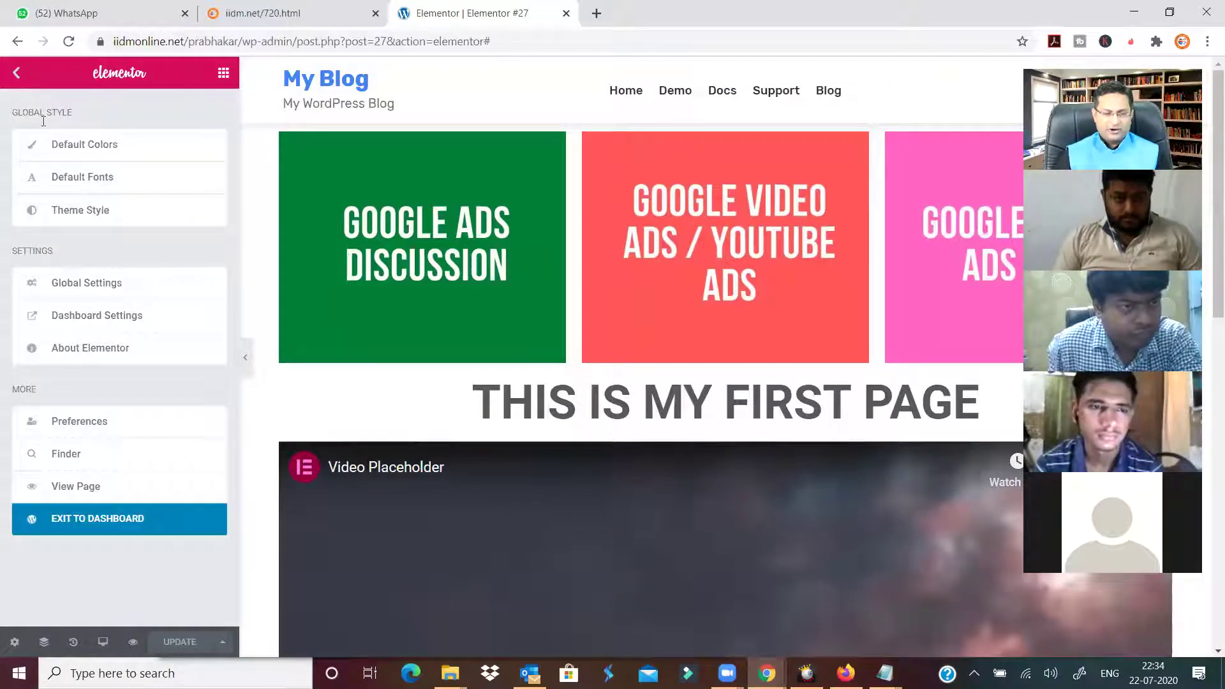
left_click(101, 523)
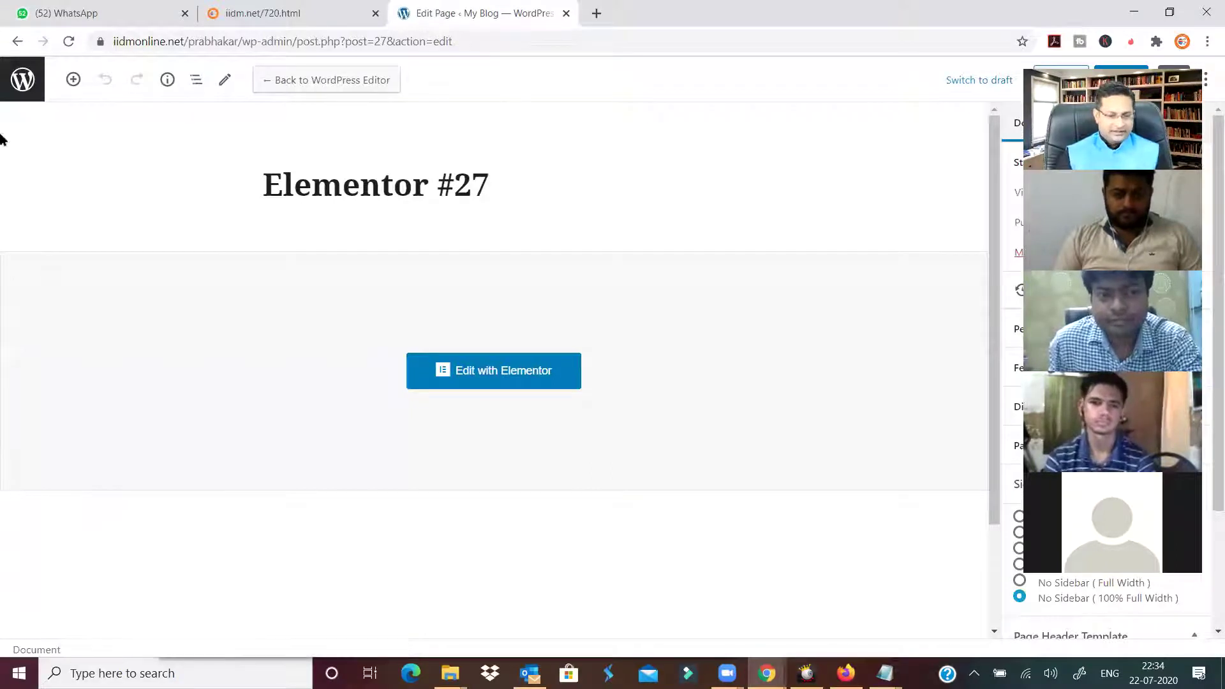
- Leave the editor for the list of all pages and open the Elementor #27 page for editing
left_click(26, 95)
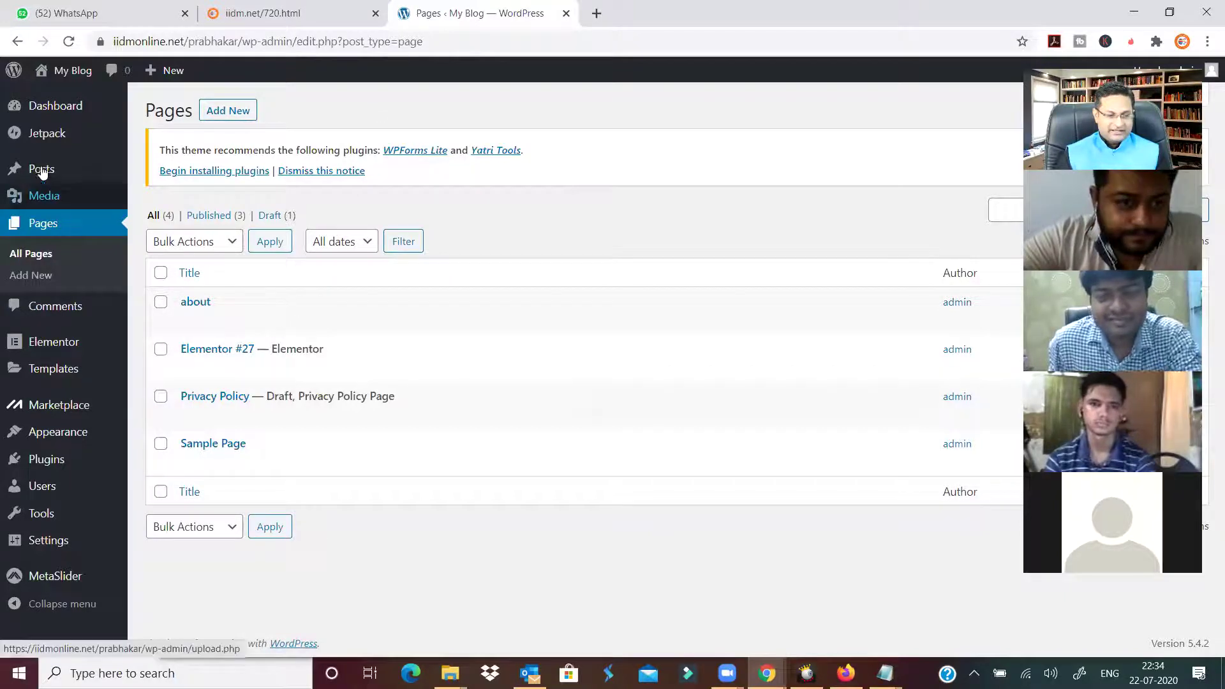
left_click(38, 255)
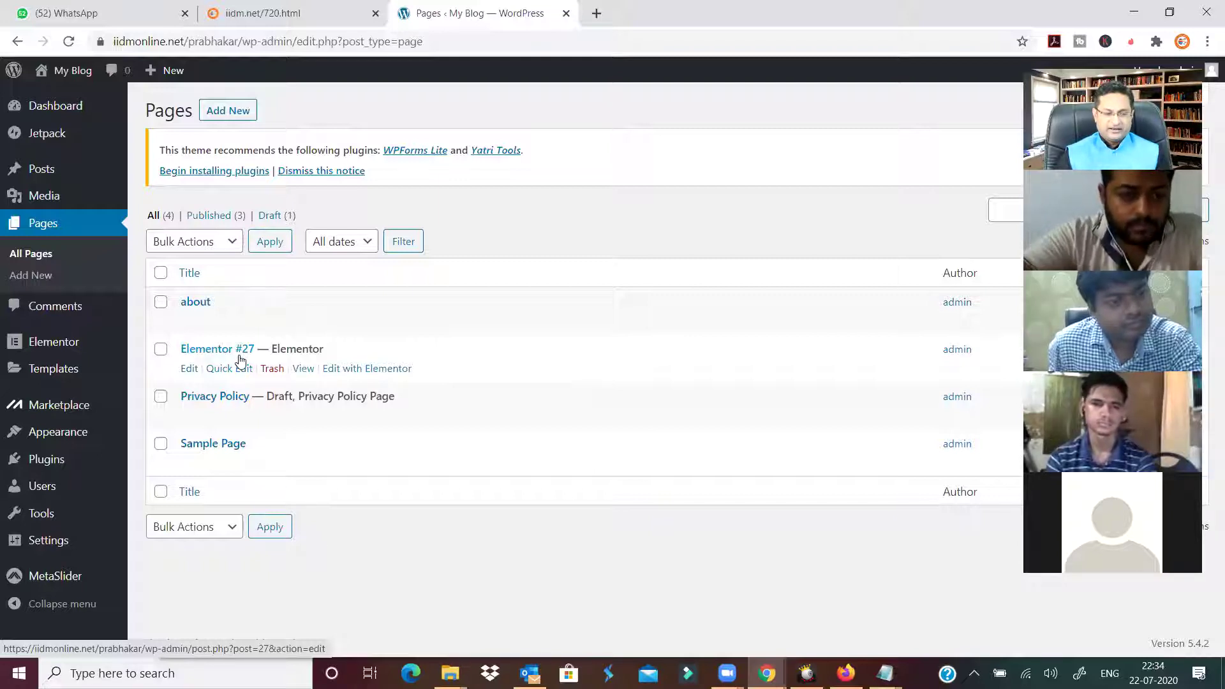
left_click(190, 370)
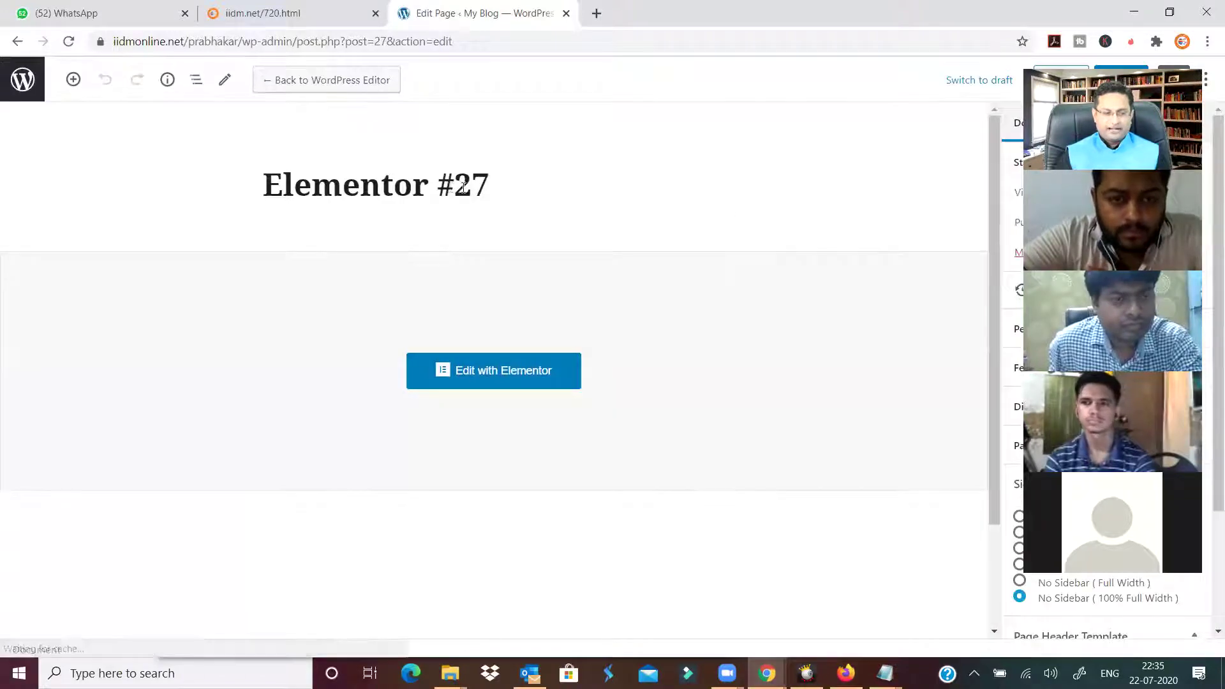
- Change the page title to Home, update the page and return to the pages list
left_click(464, 187)
left_click_drag(495, 185, 207, 198)
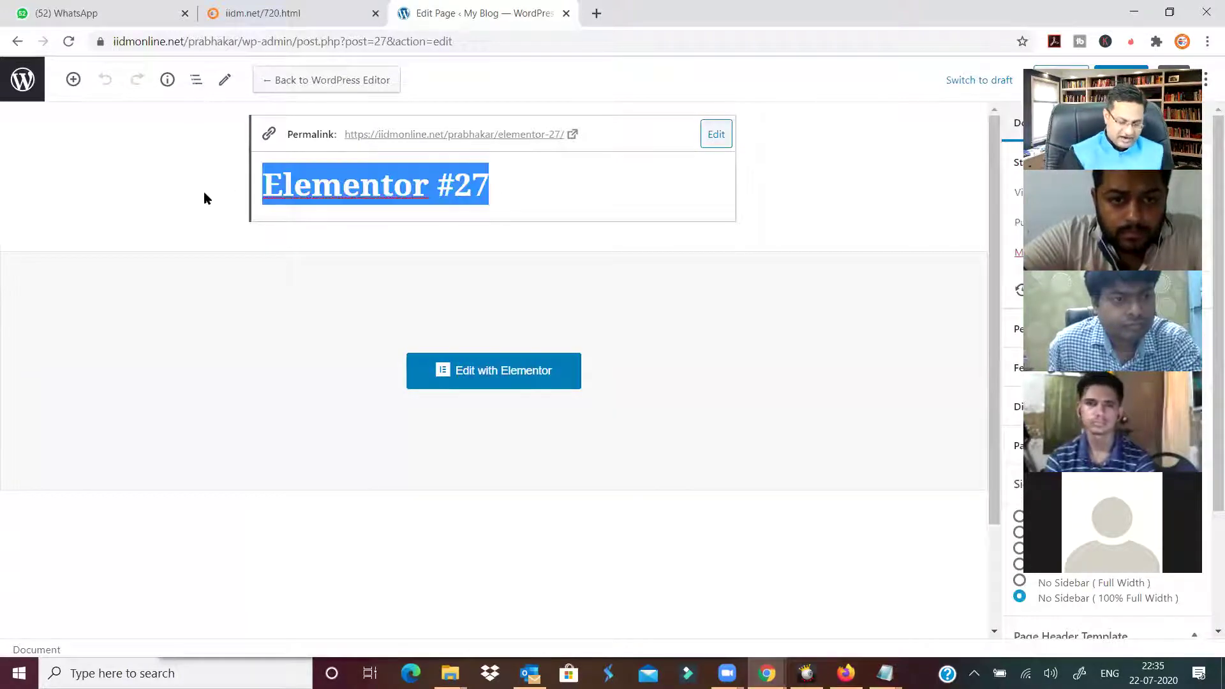
type("hOME")
key("BackSpace")
key("BackSpace")
key("BackSpace")
key("BackSpace")
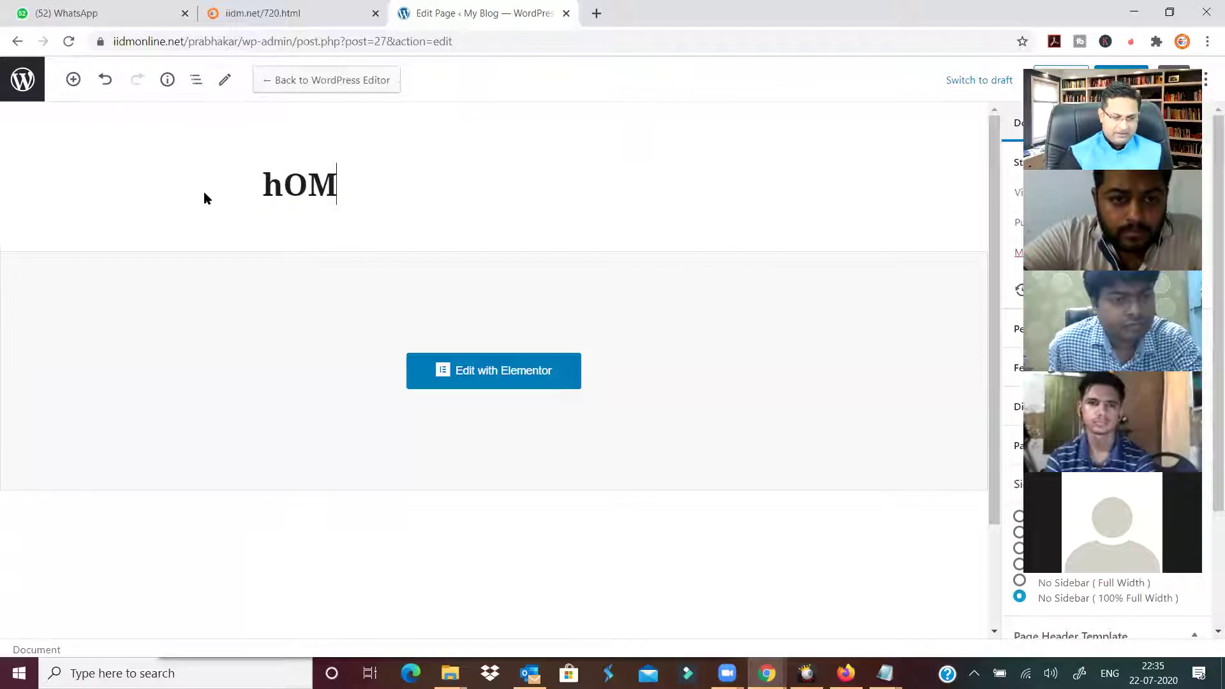
type("Home")
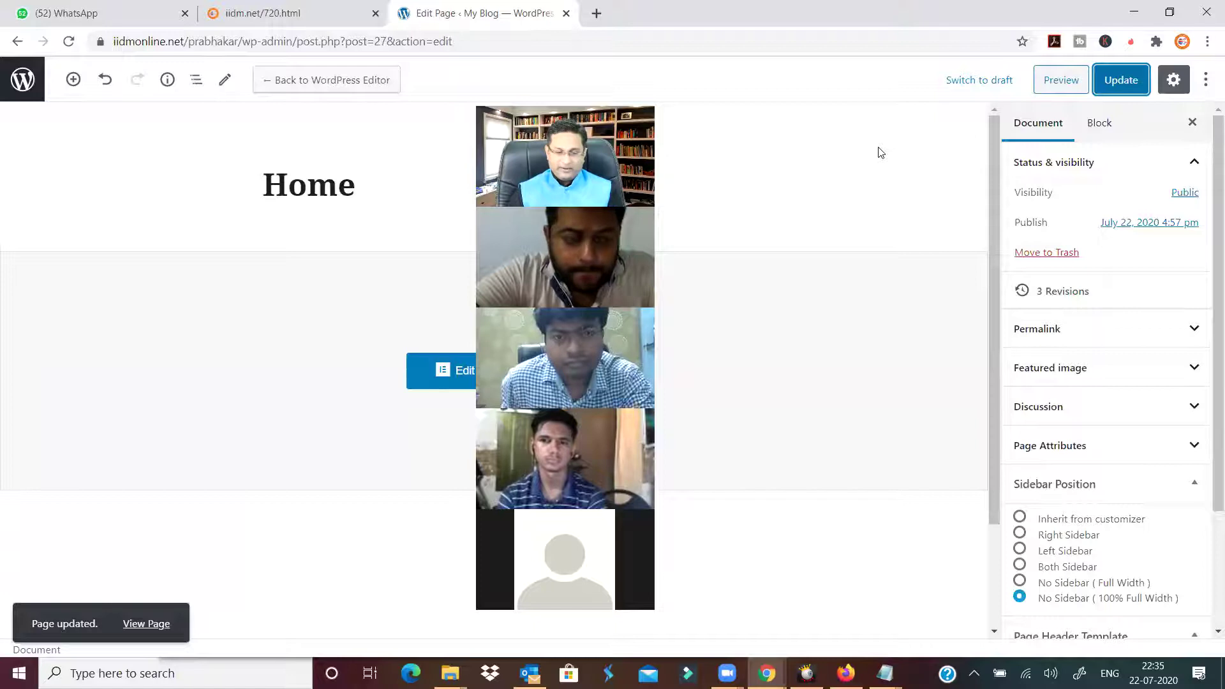
left_click(21, 83)
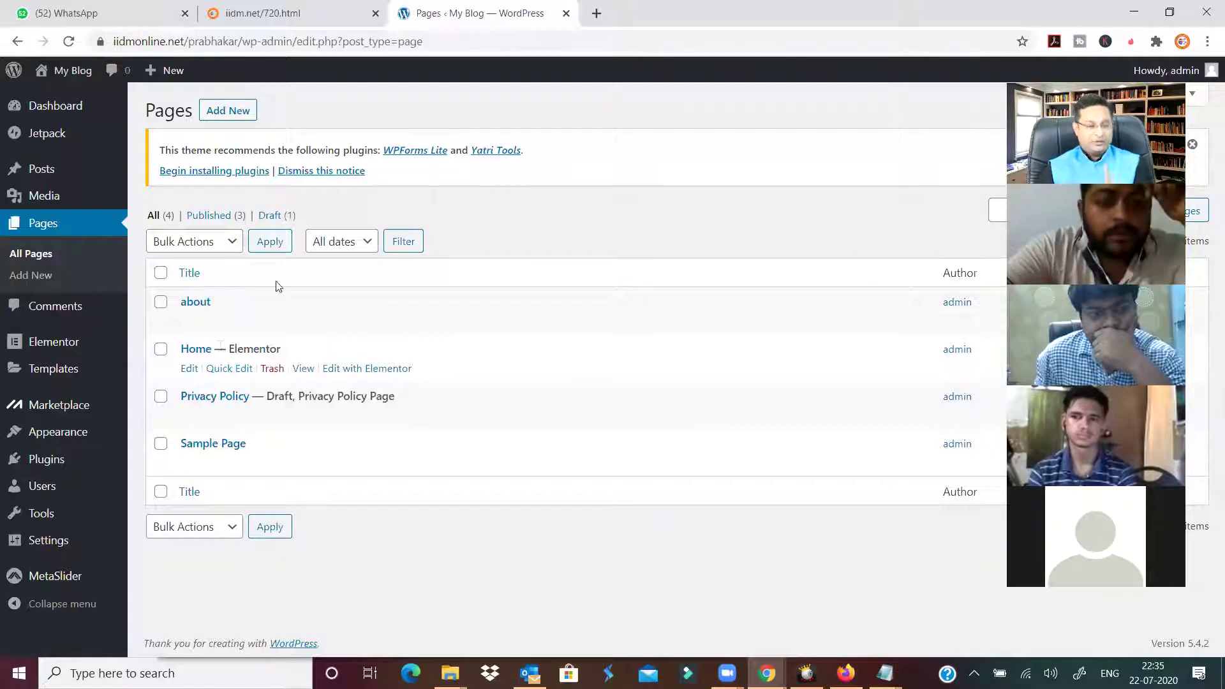
- Copy the site's base address, without the admin path, and open it in a new incognito window
left_click_drag(274, 41, 113, 41)
key("ctrl+c")
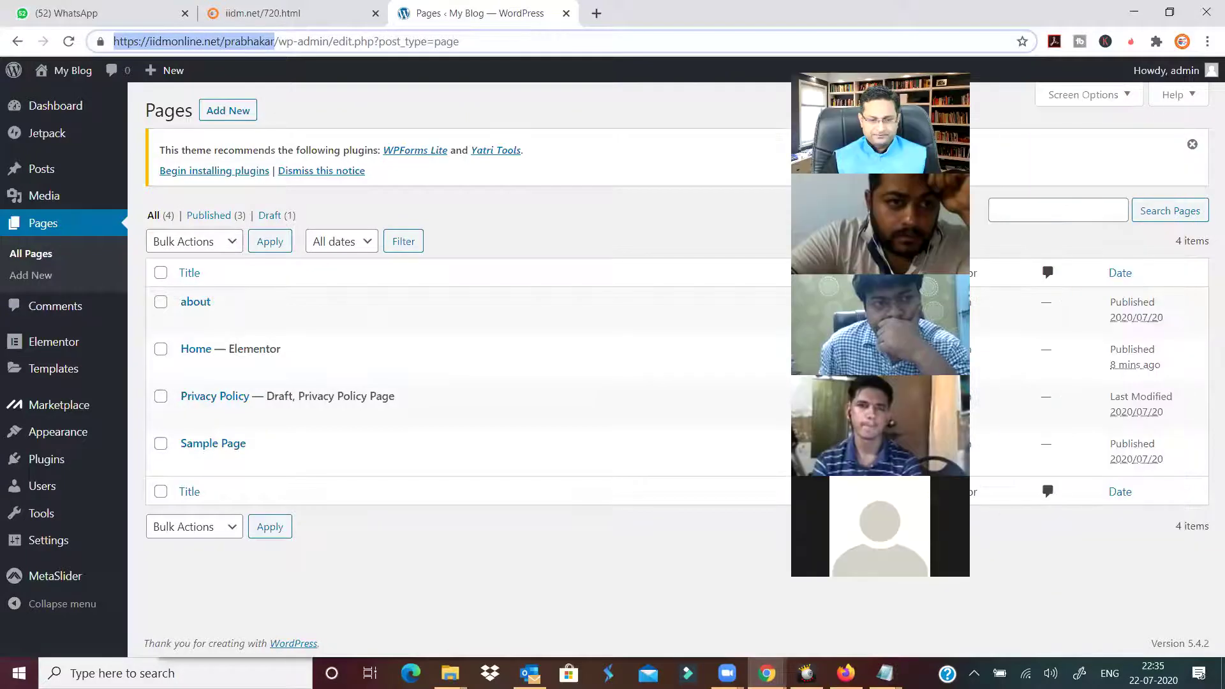
left_click(1206, 41)
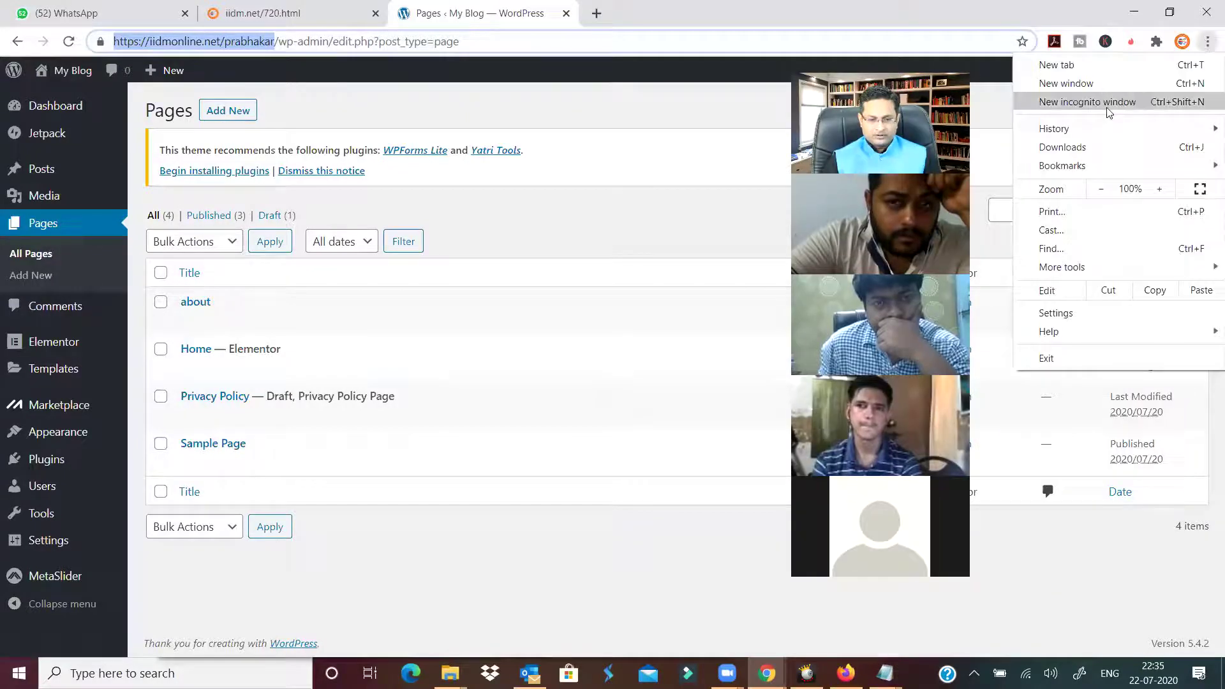
left_click(1046, 102)
key("ctrl+v")
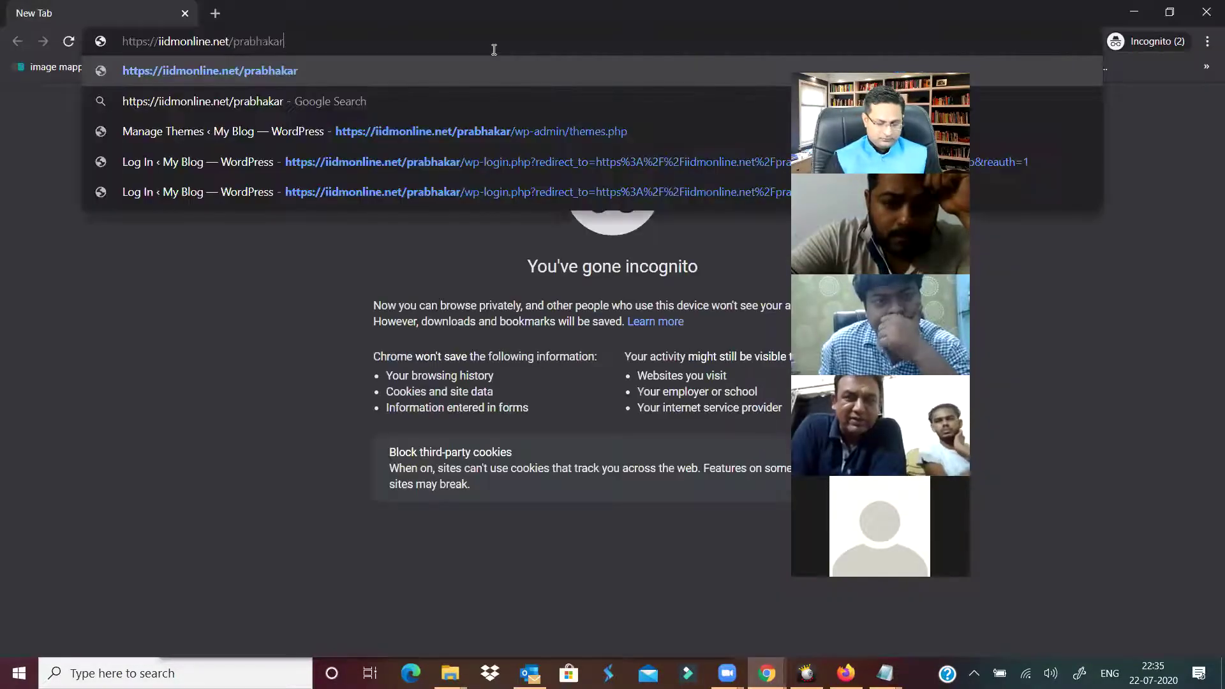
key("Return")
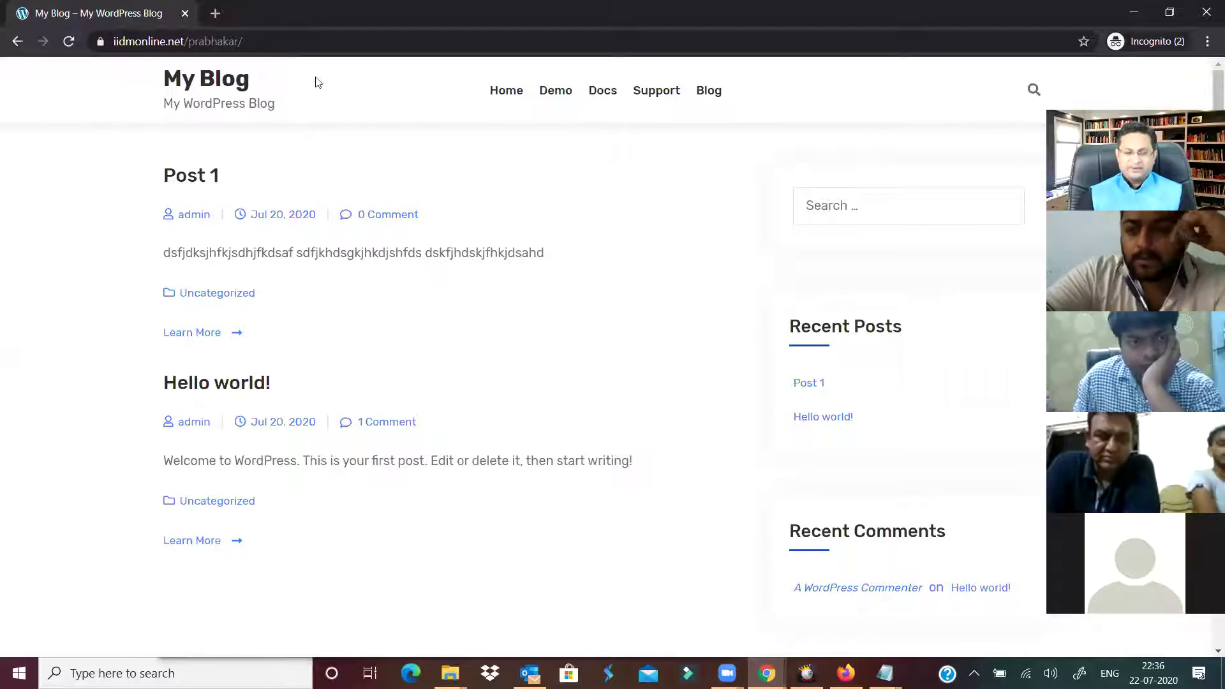
- Try to open the new page by adding home to the end of the site's base address
left_click(280, 42)
key("ctrl+c")
key("Return")
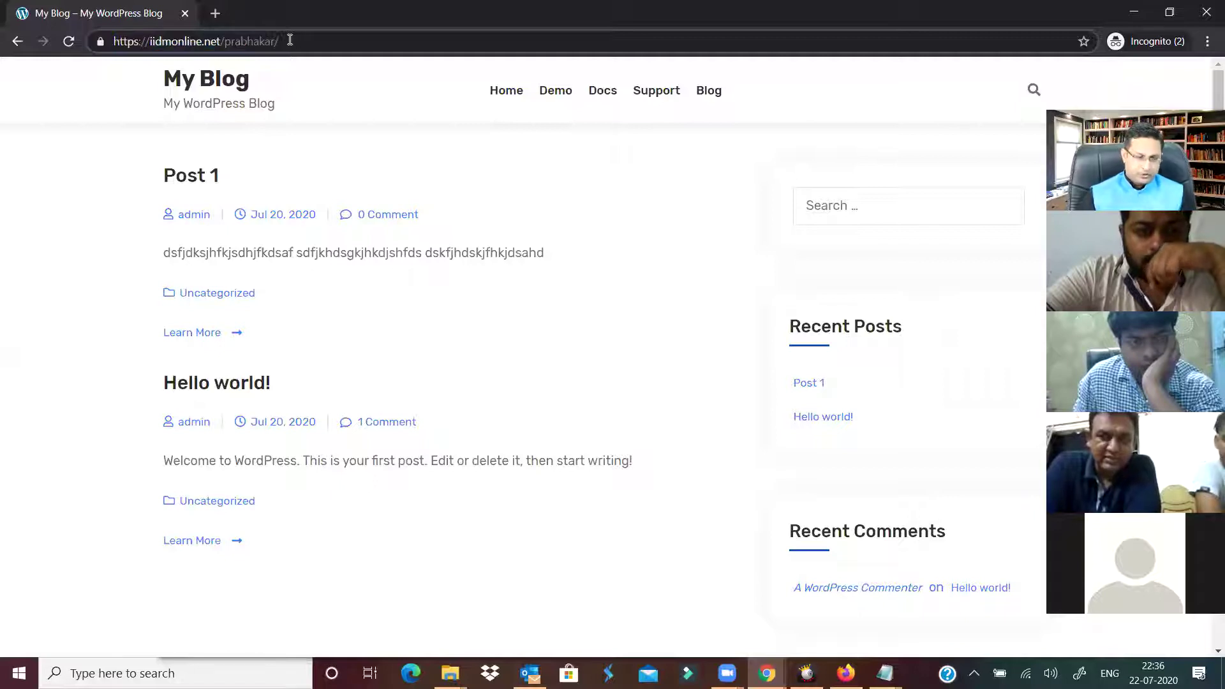
type("home")
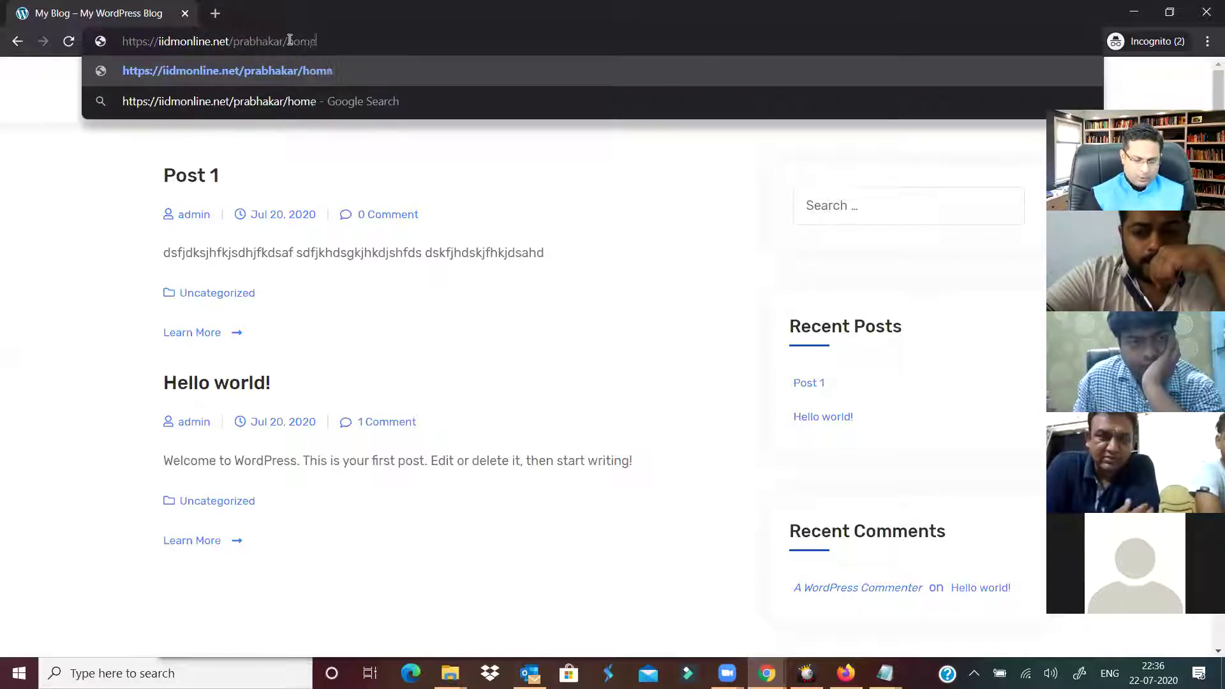
key("Return")
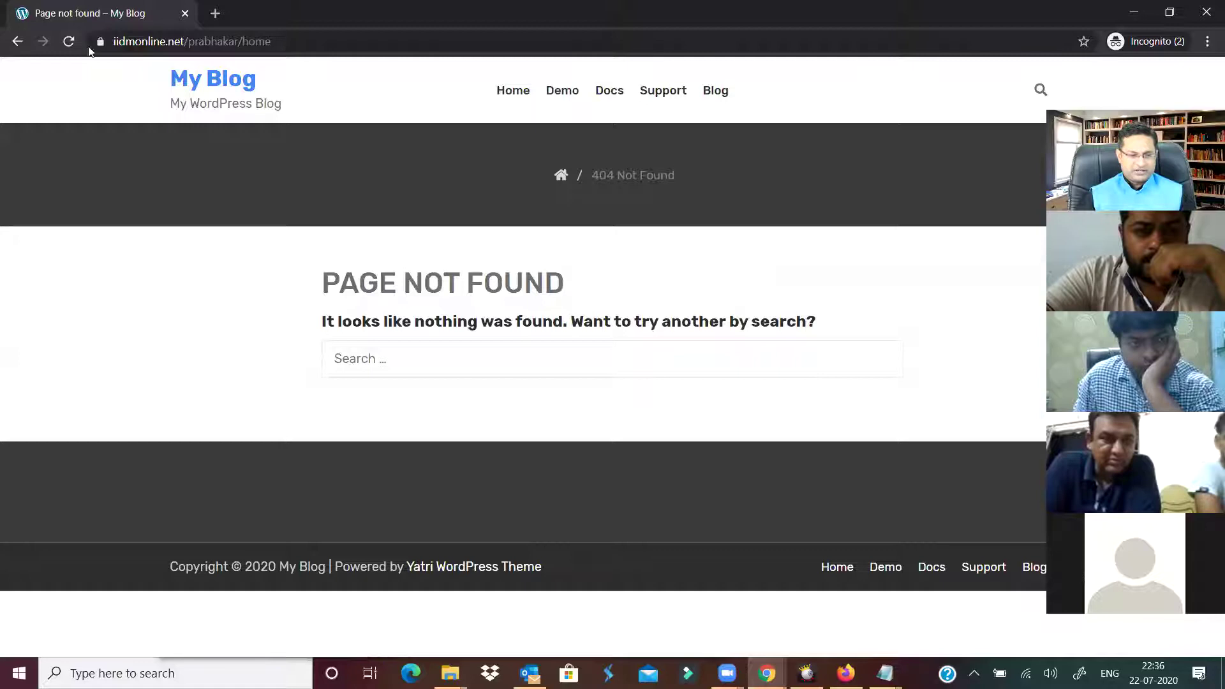
- Go back to the site's front page and reload it from the copied base address
left_click(17, 41)
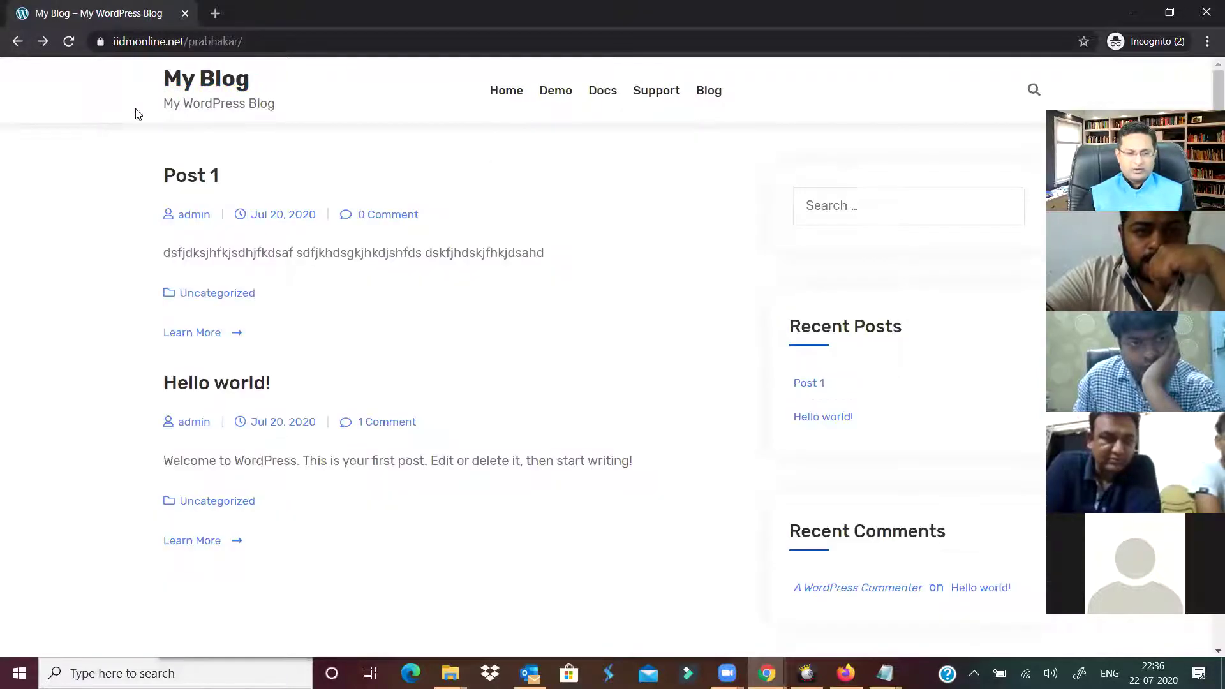
left_click(504, 93)
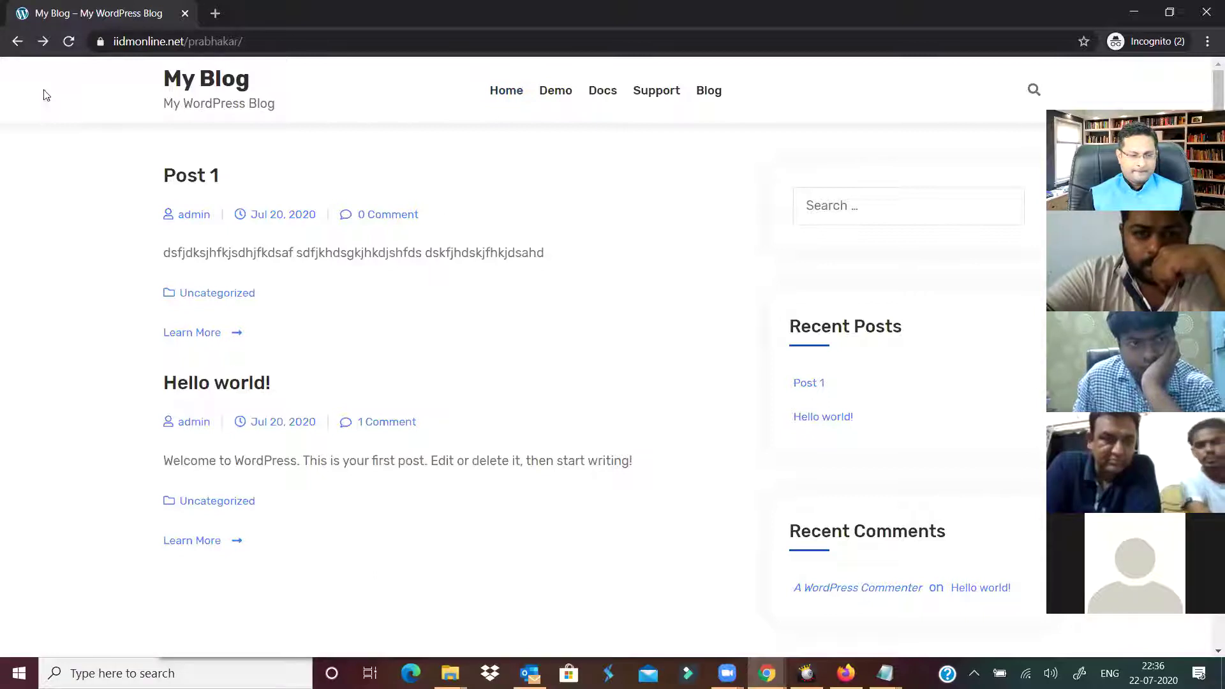
key("alt+Tab")
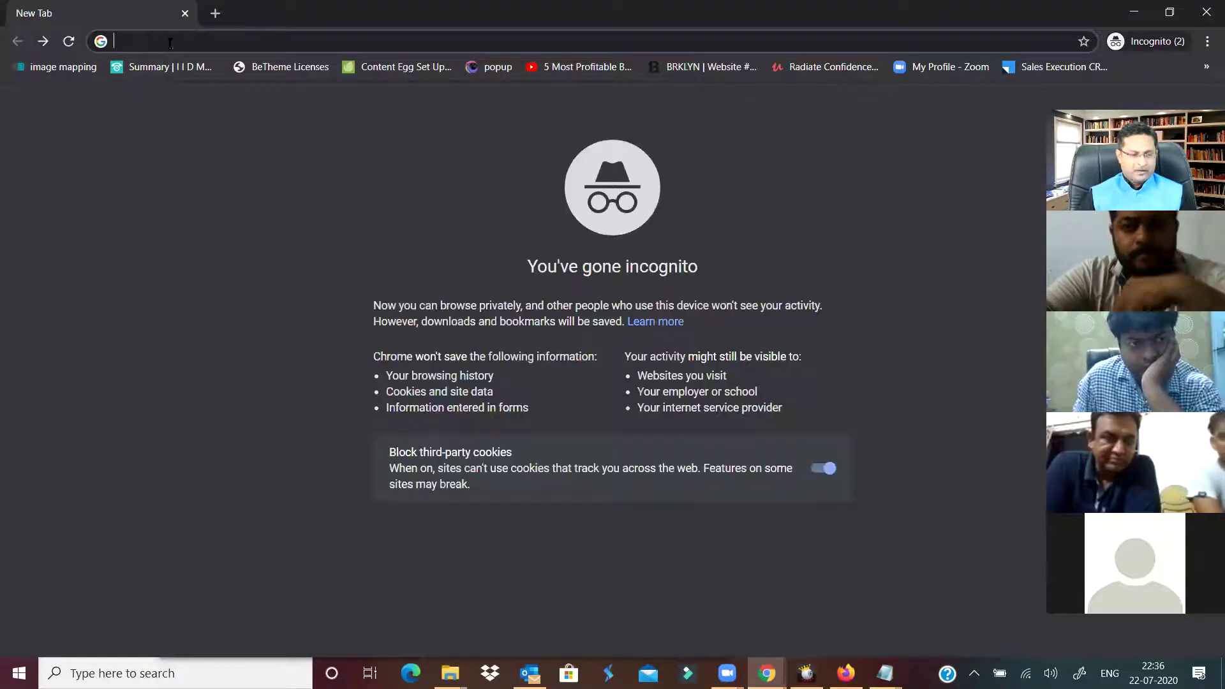
key("ctrl+v")
key("Return")
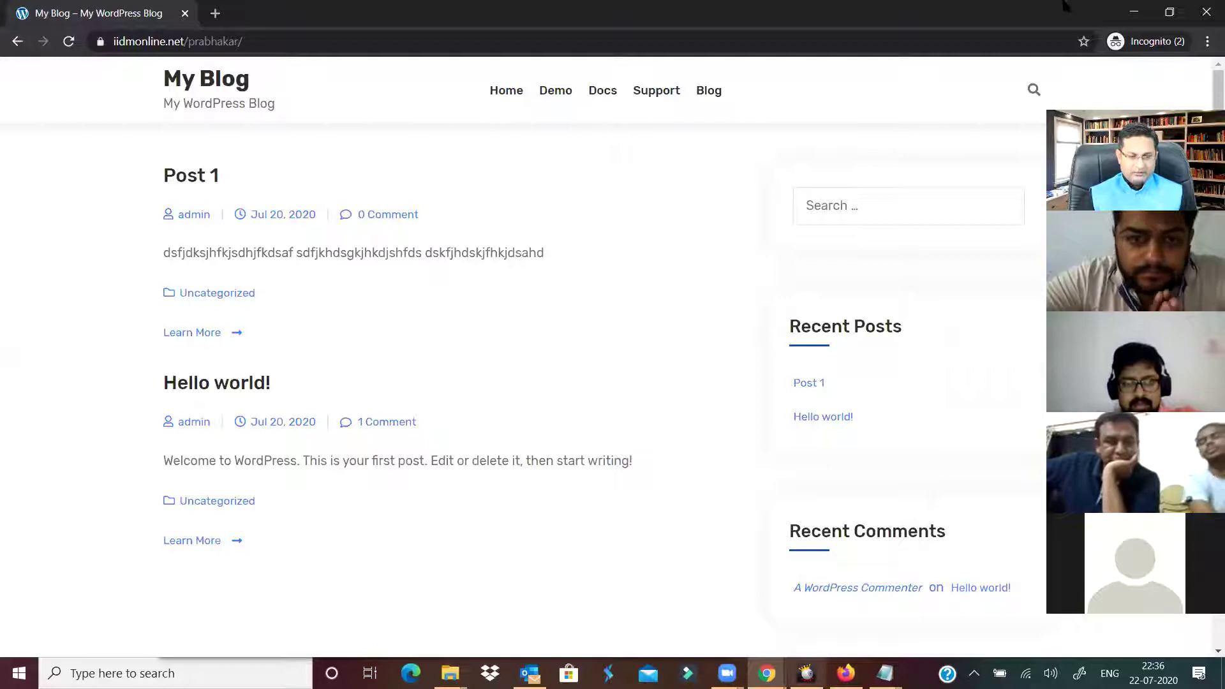
- Return to the admin window and look through the site's General Settings
left_click(1133, 11)
mouse_move(49, 544)
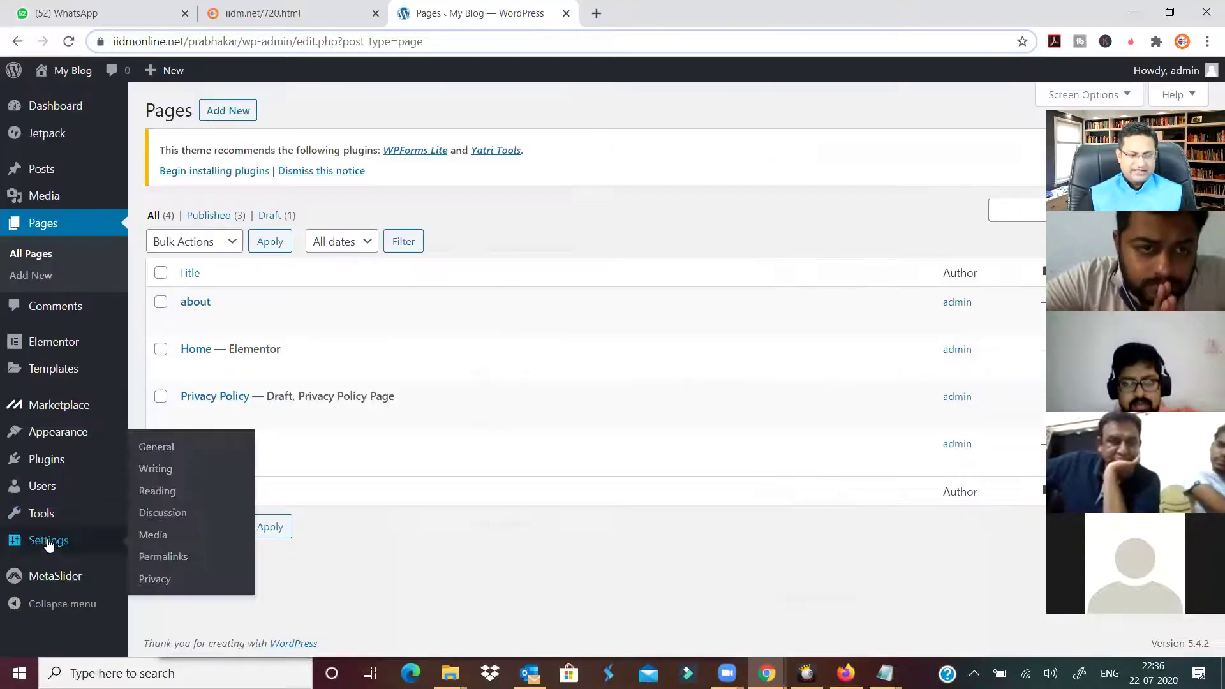
left_click(167, 454)
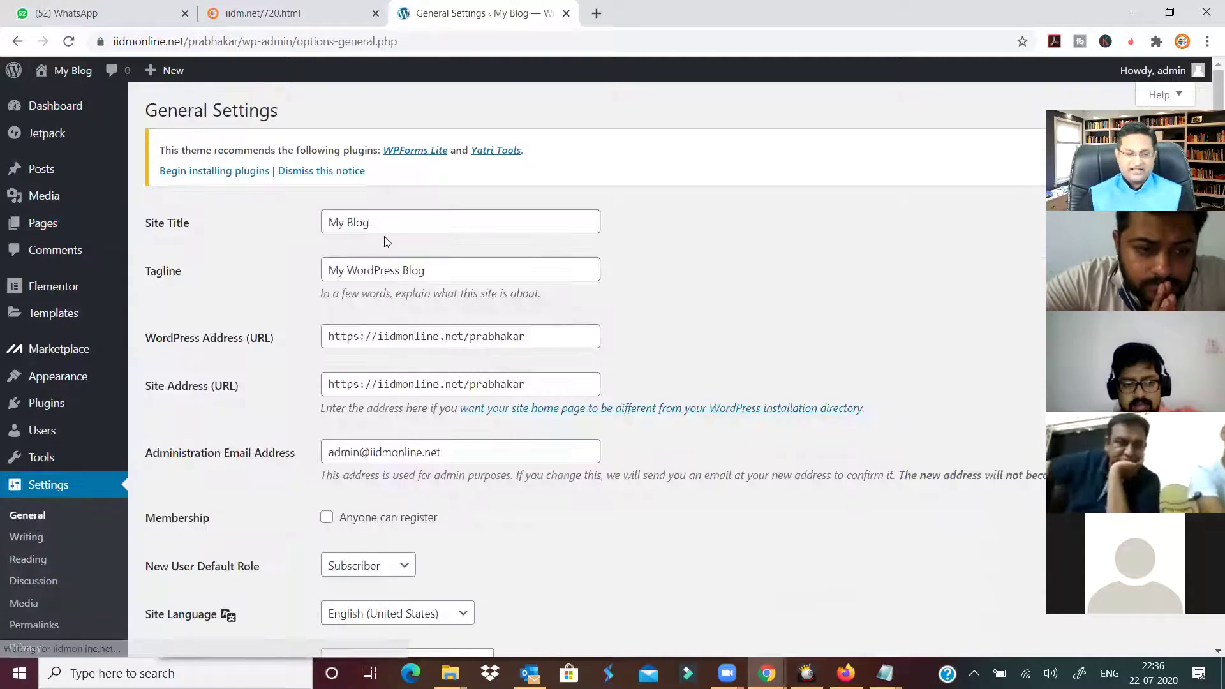
scroll(357, 357, "down", 9)
scroll(345, 385, "up", 10)
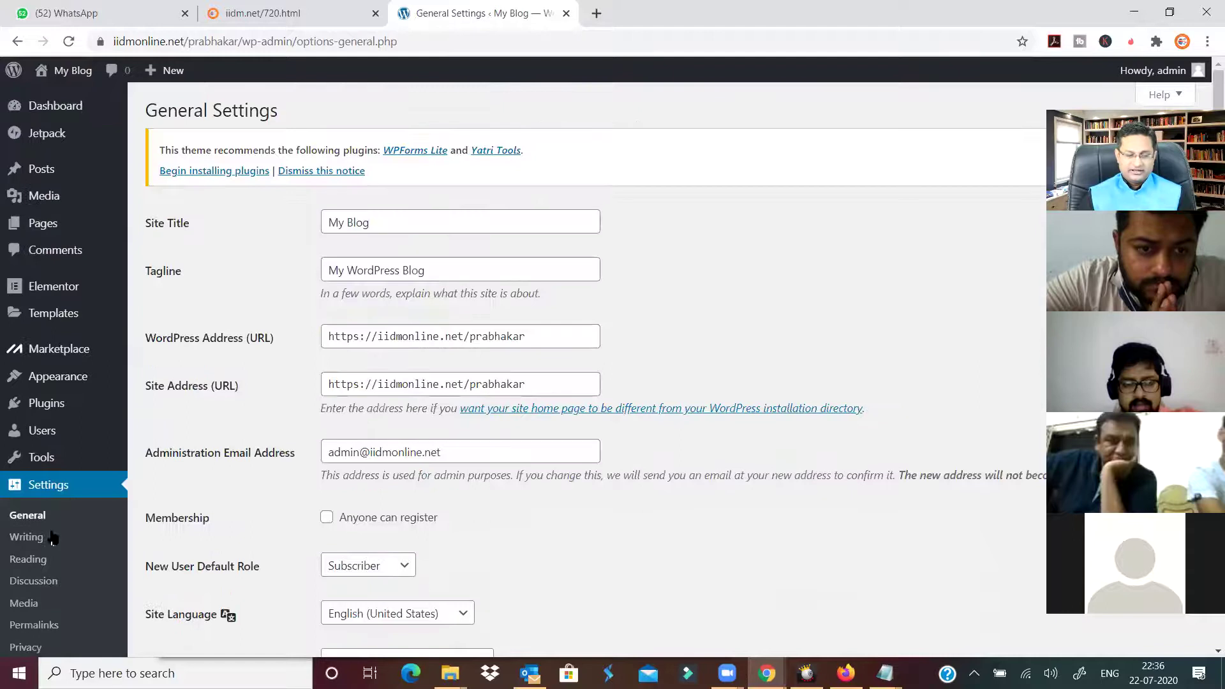
- In the Reading Settings, make the homepage display the static page Home and save the changes
left_click(29, 565)
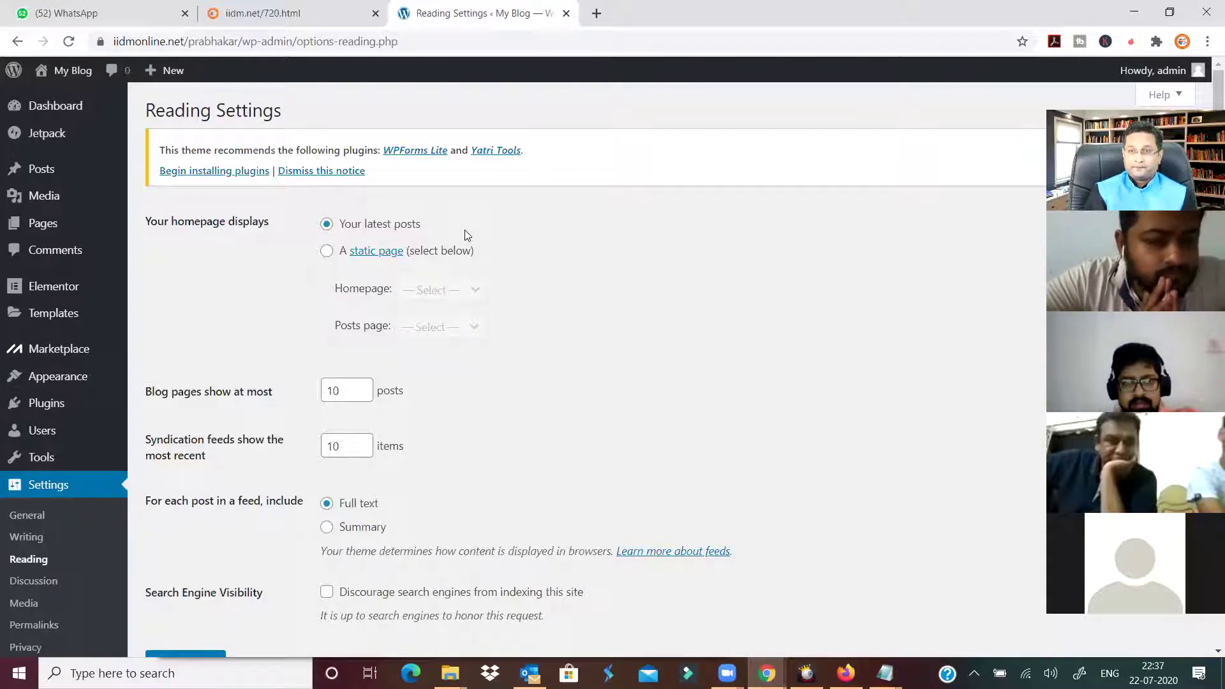
left_click(327, 251)
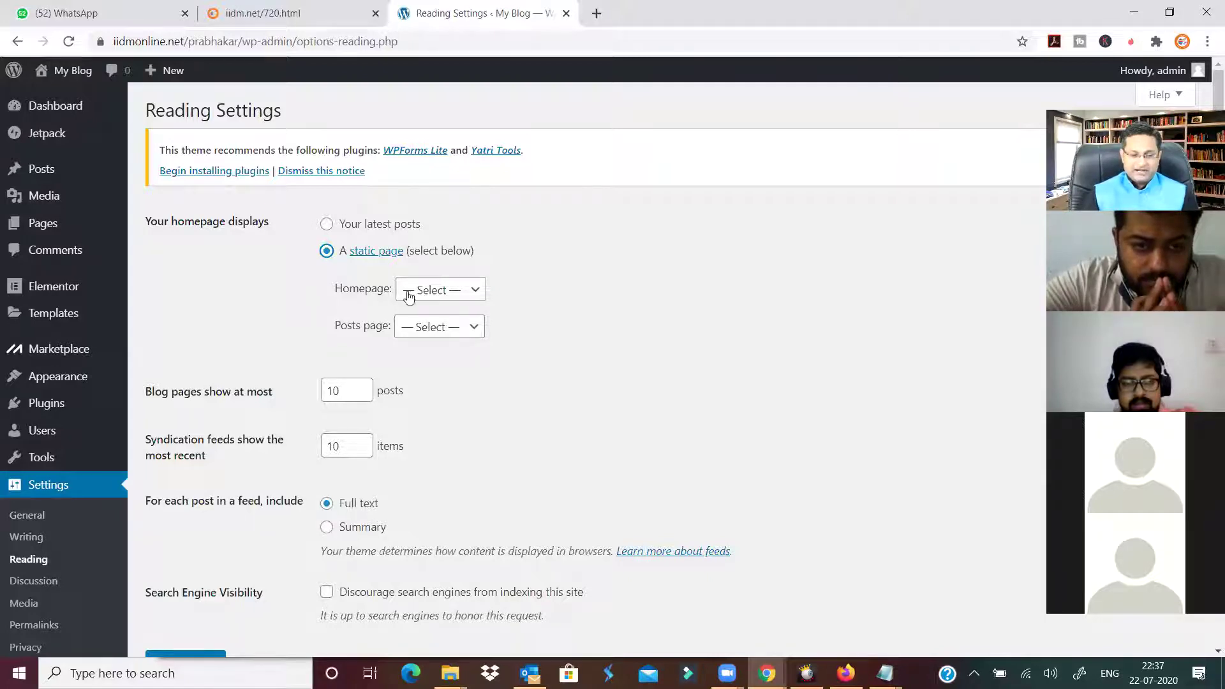
left_click(471, 291)
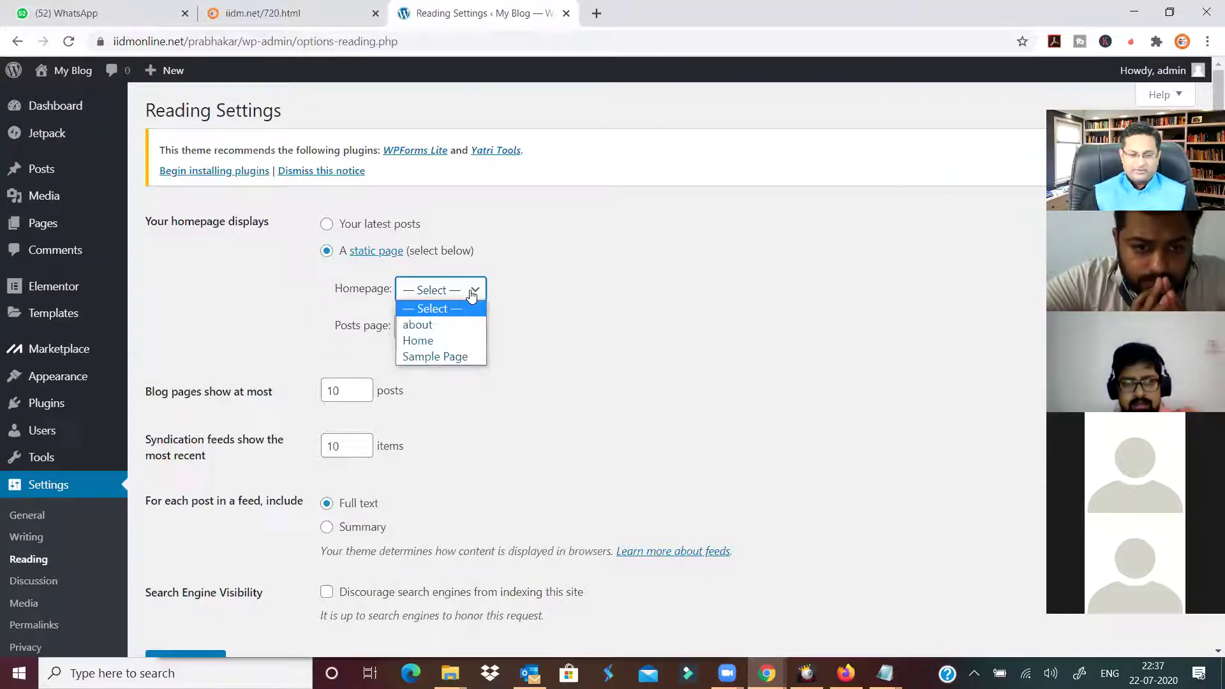
left_click(437, 342)
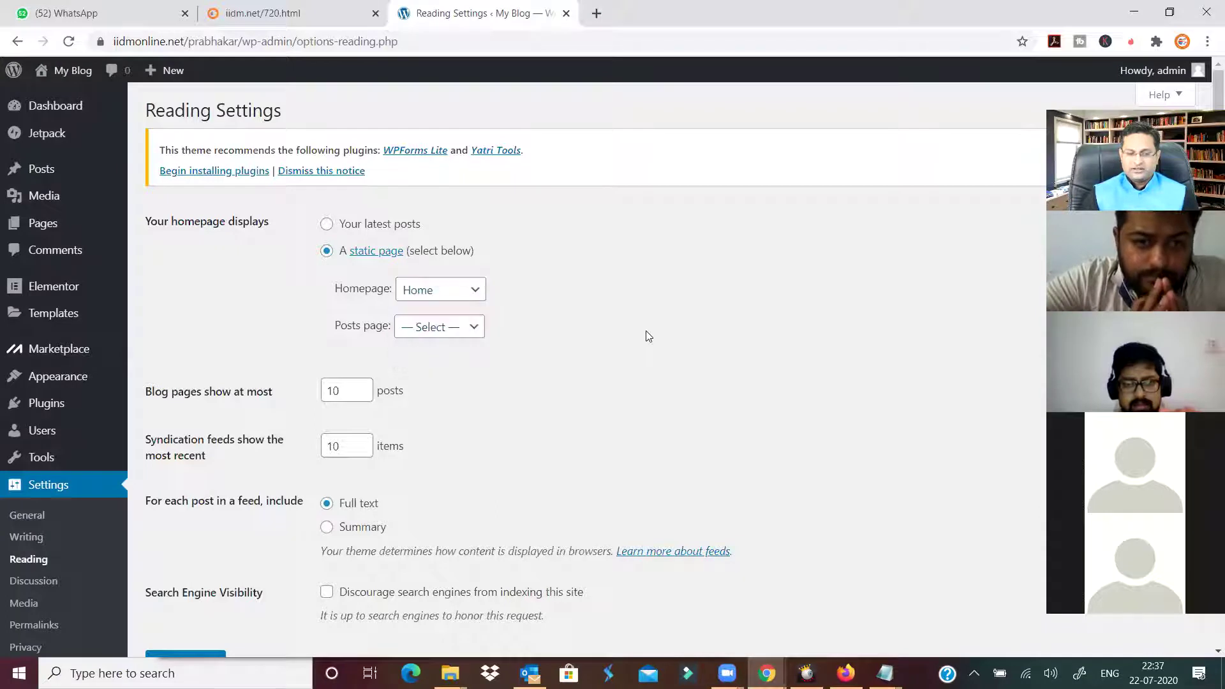
scroll(582, 368, "down", 2)
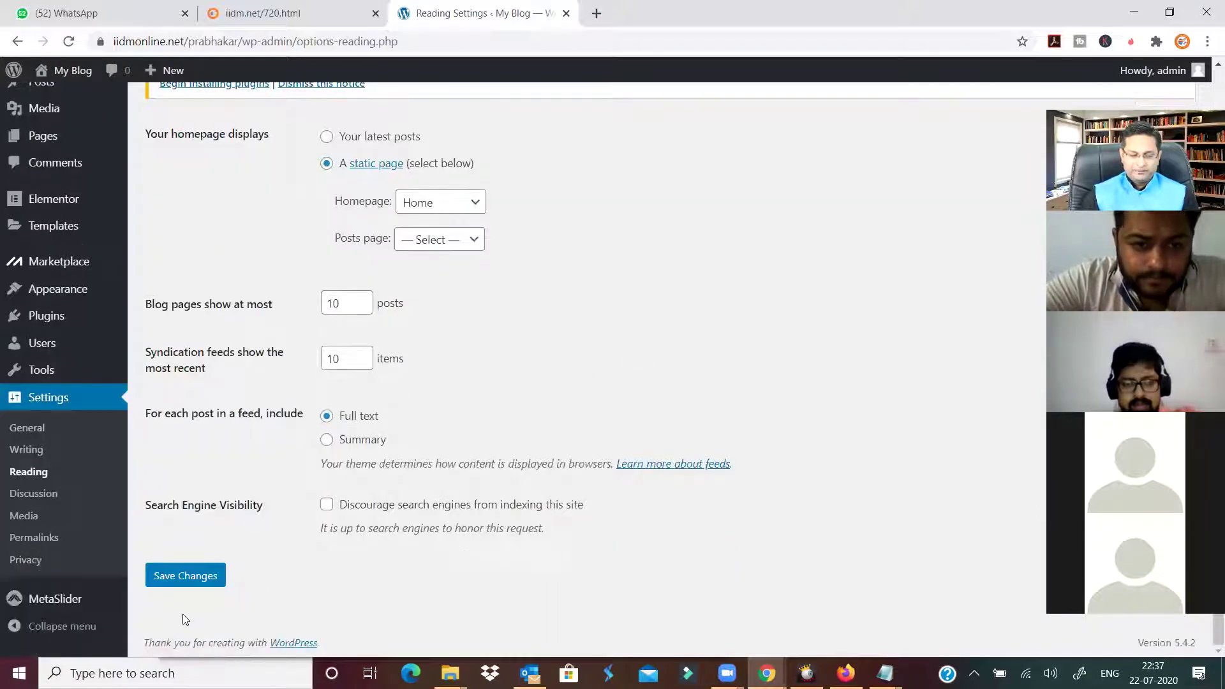
left_click(184, 577)
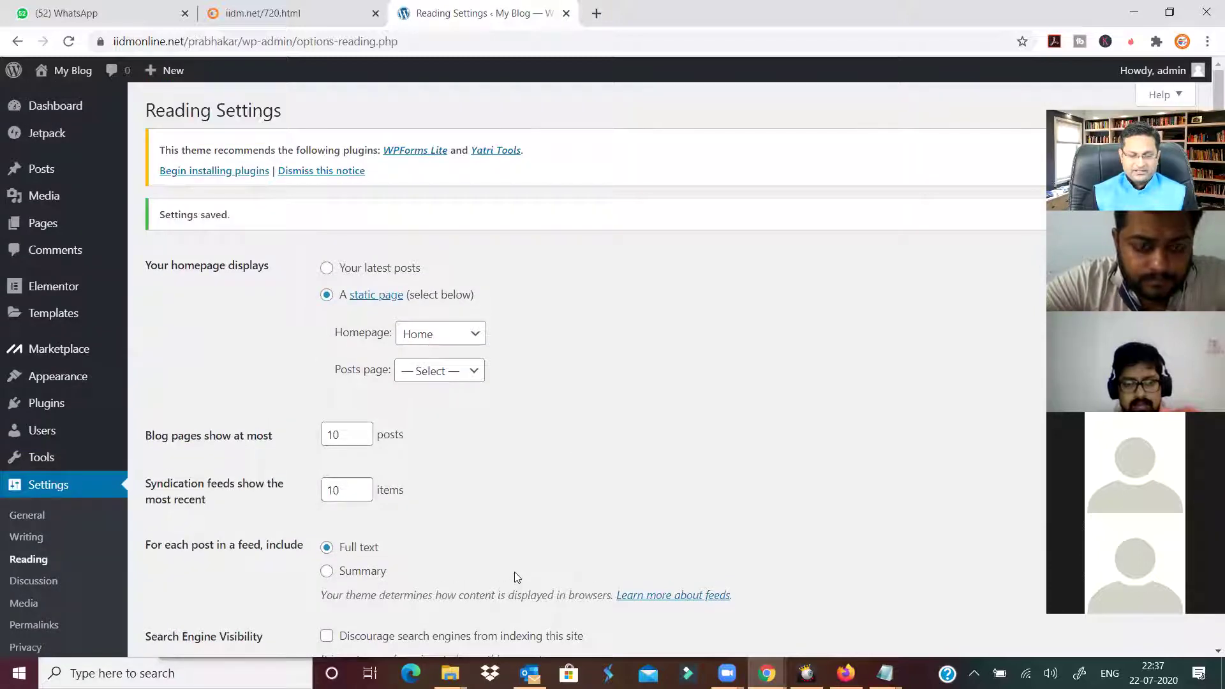
- Reload the site in the incognito window and look through the front page
mouse_move(767, 673)
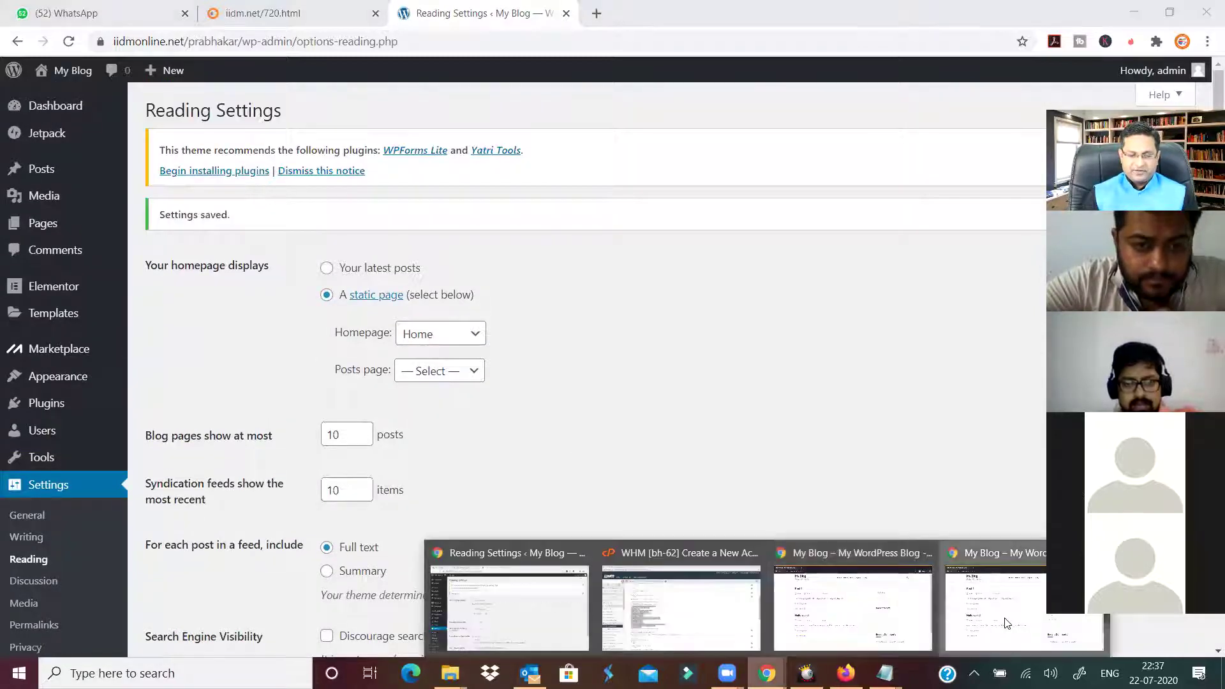
left_click(837, 600)
left_click(69, 42)
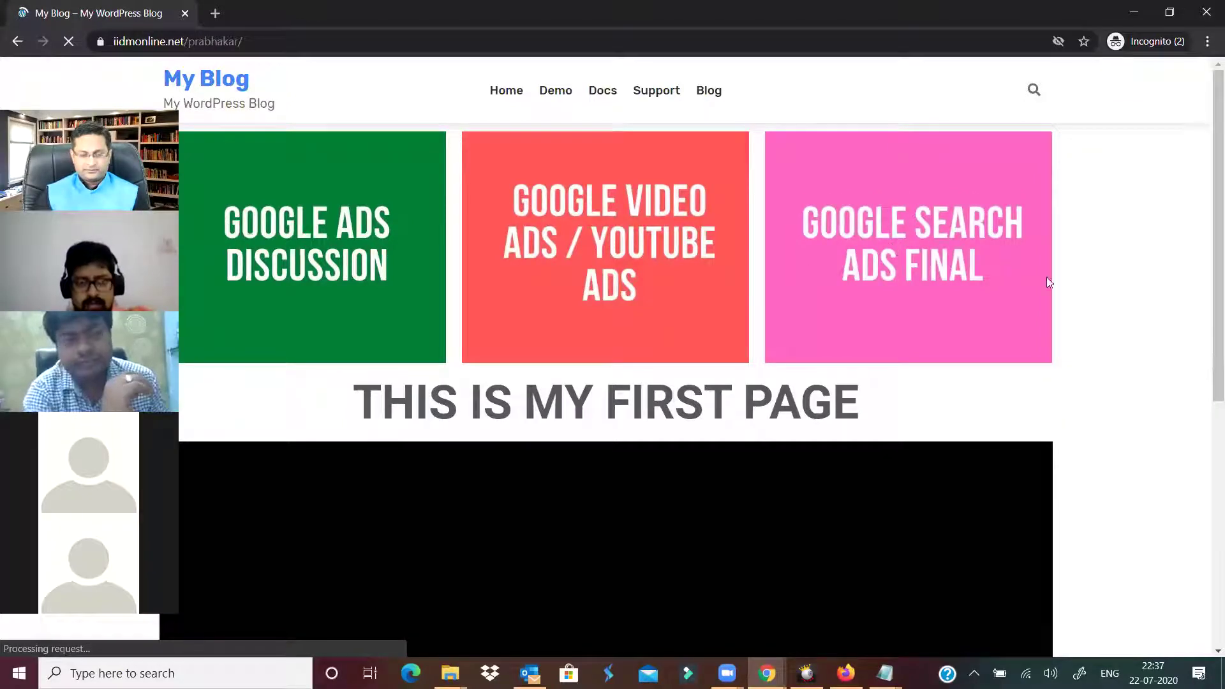
scroll(1088, 297, "down", 5)
scroll(1091, 294, "up", 5)
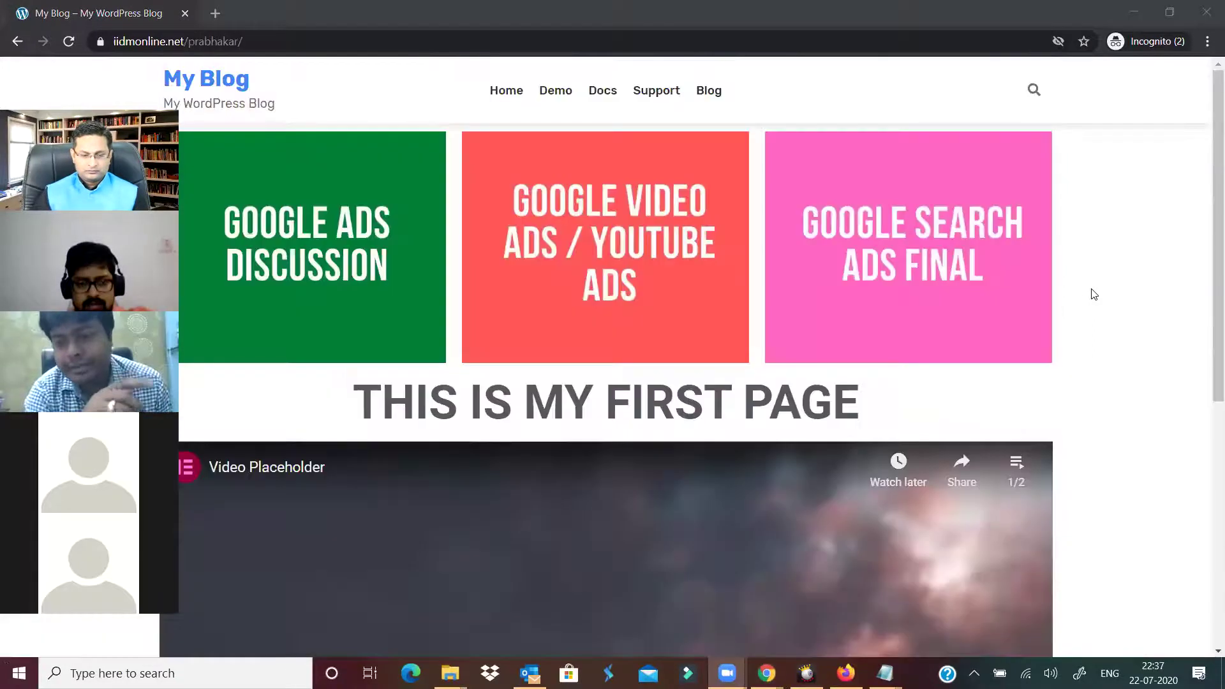
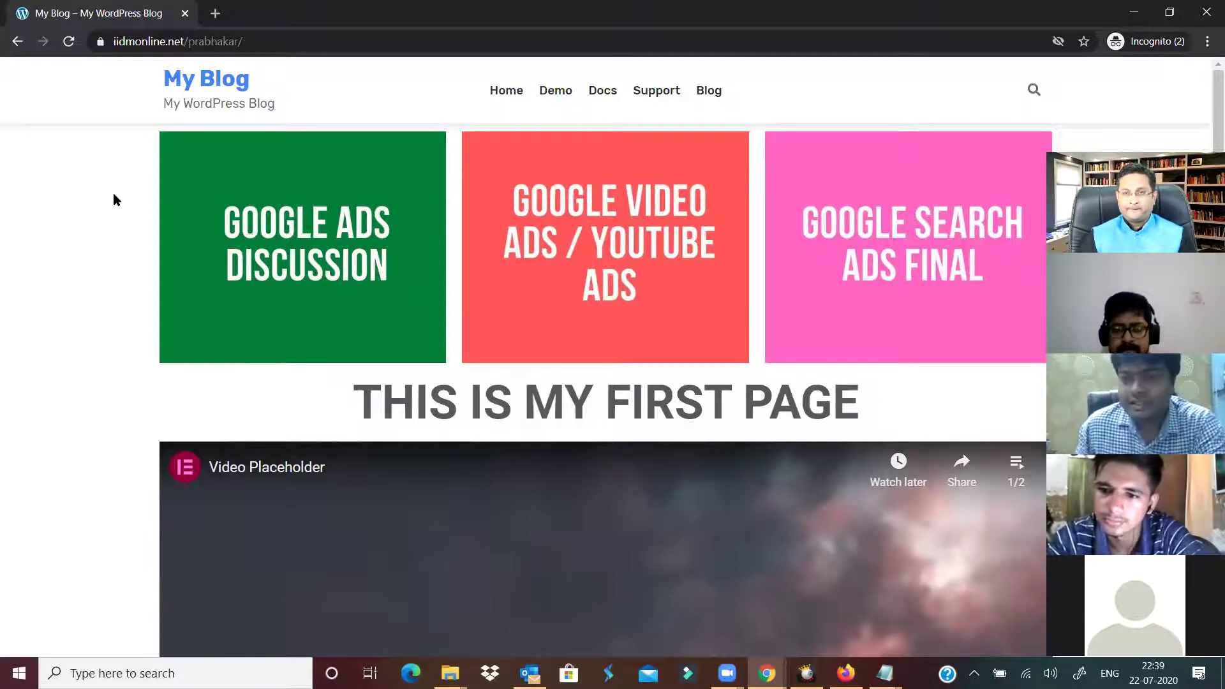
left_click(217, 15)
left_click(145, 14)
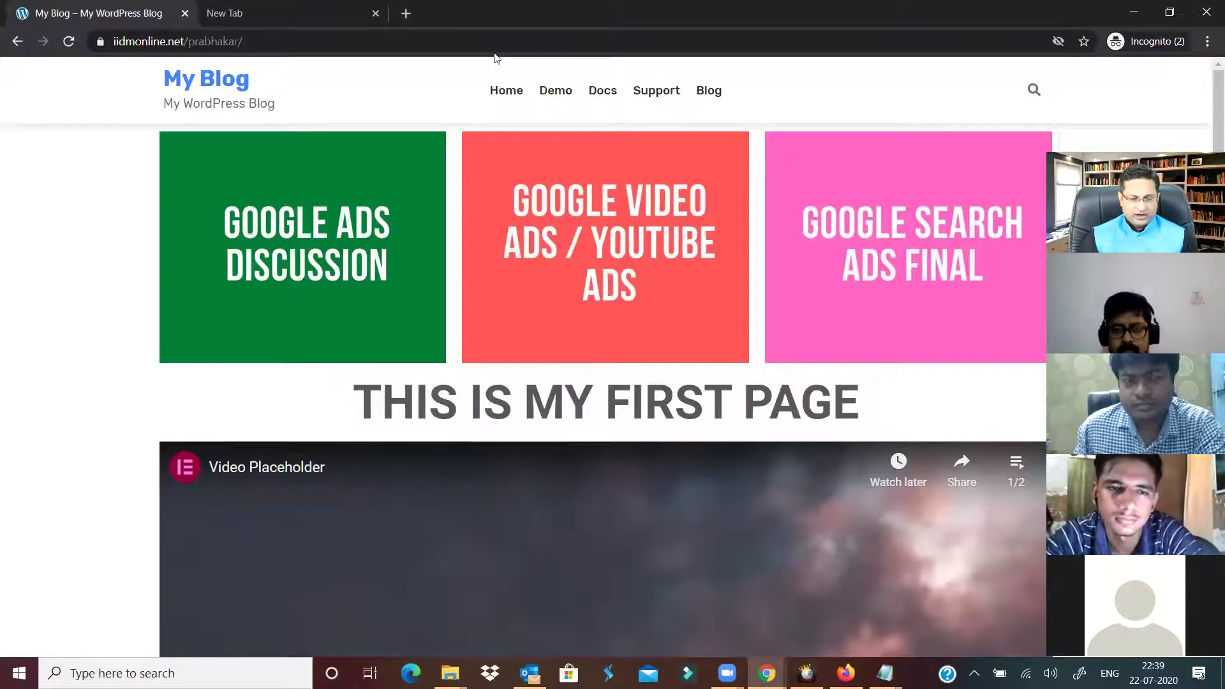
- Switch back to the Reading Settings, make the homepage display the latest posts and save the changes
key("alt+Tab")
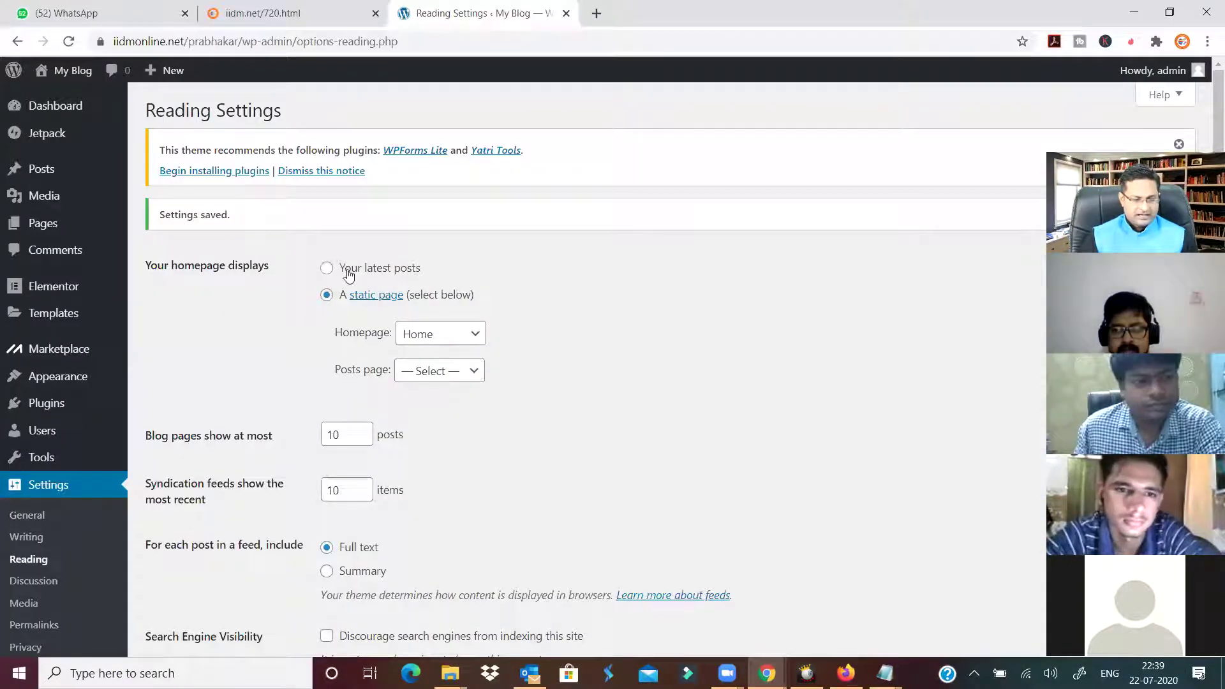
left_click(326, 268)
scroll(406, 450, "down", 2)
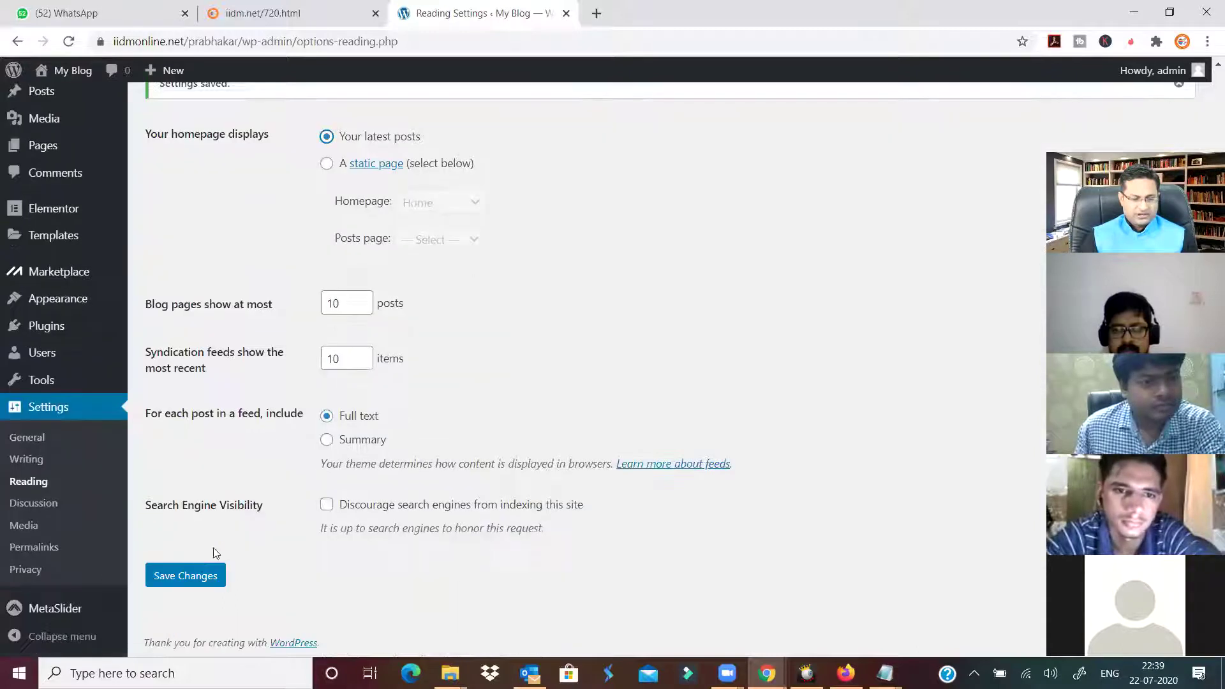
left_click(201, 586)
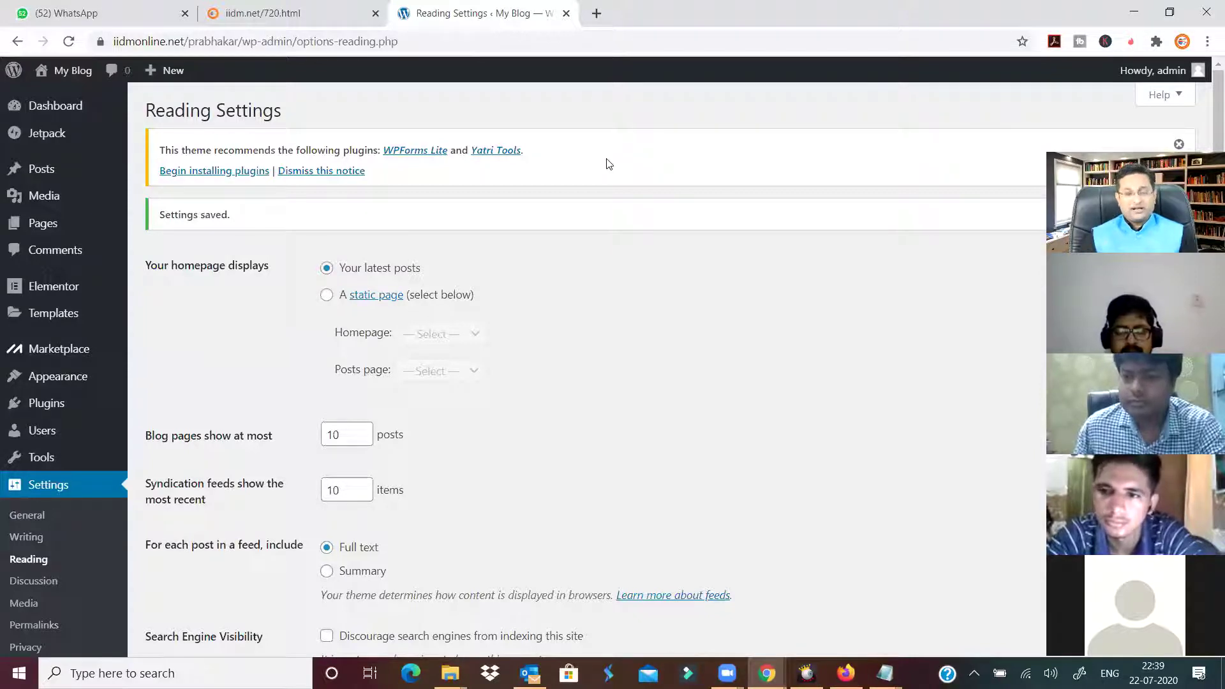
- Reload the site in the incognito window to view the front page with the latest posts setting
mouse_move(767, 673)
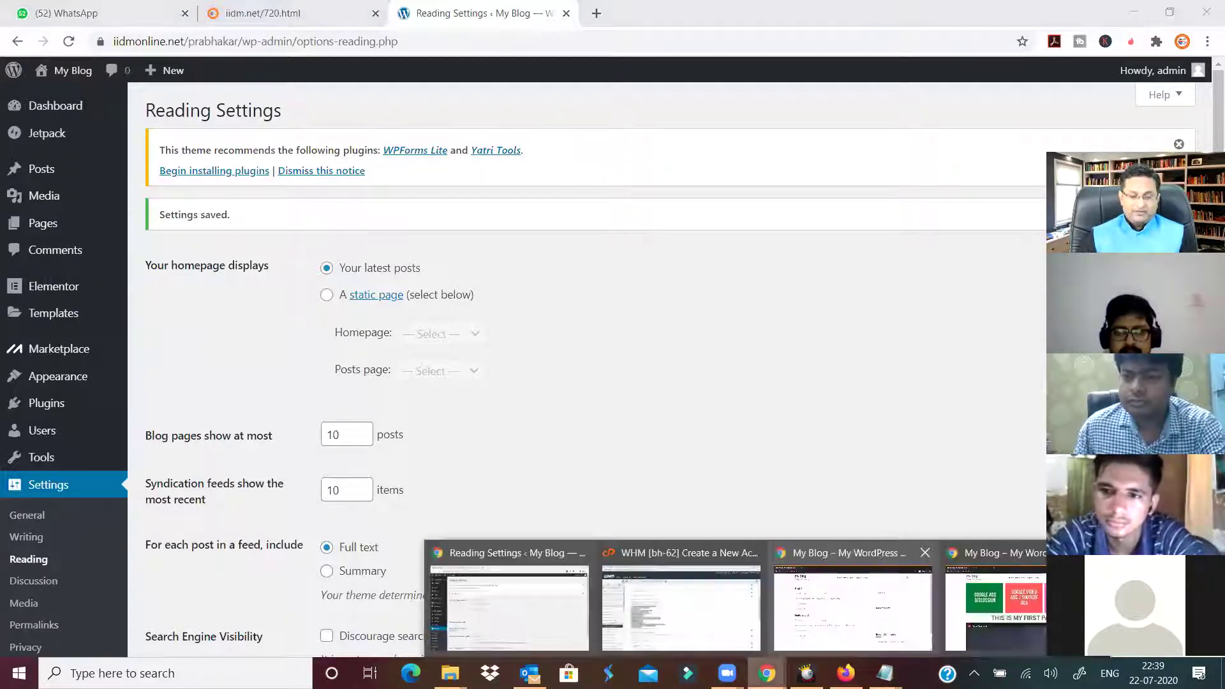
left_click(982, 606)
left_click(68, 41)
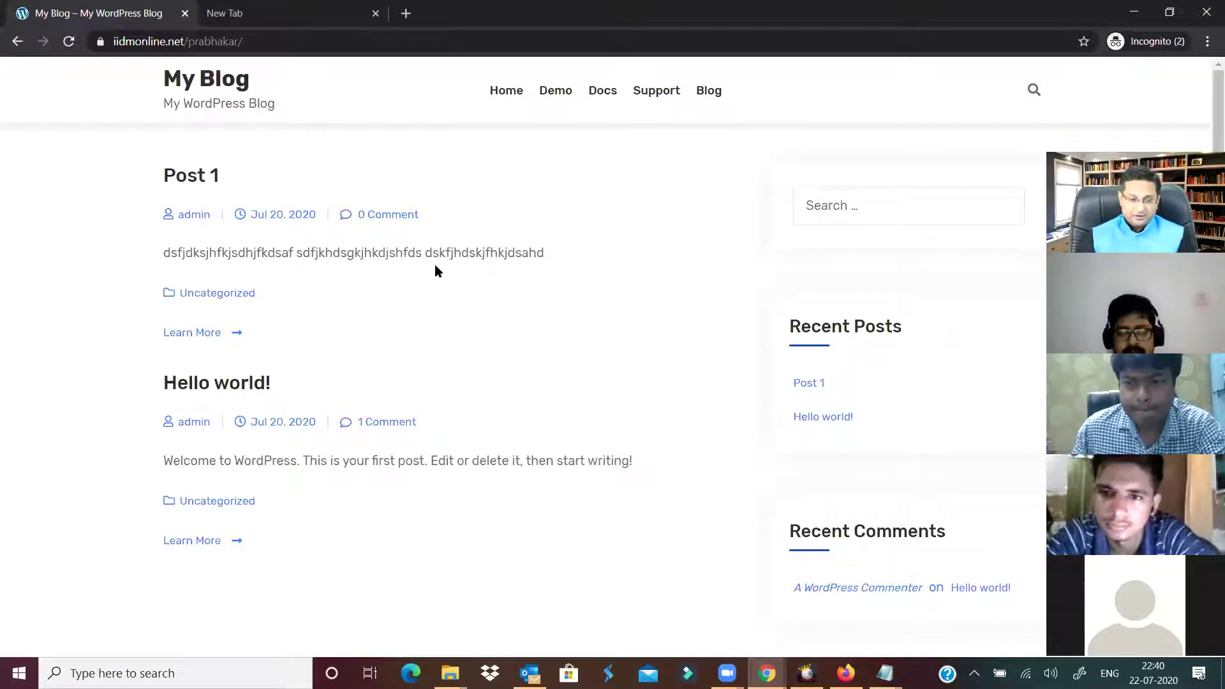
- Return to the Reading Settings, make the homepage display the static page Home and save the changes
left_click(1133, 11)
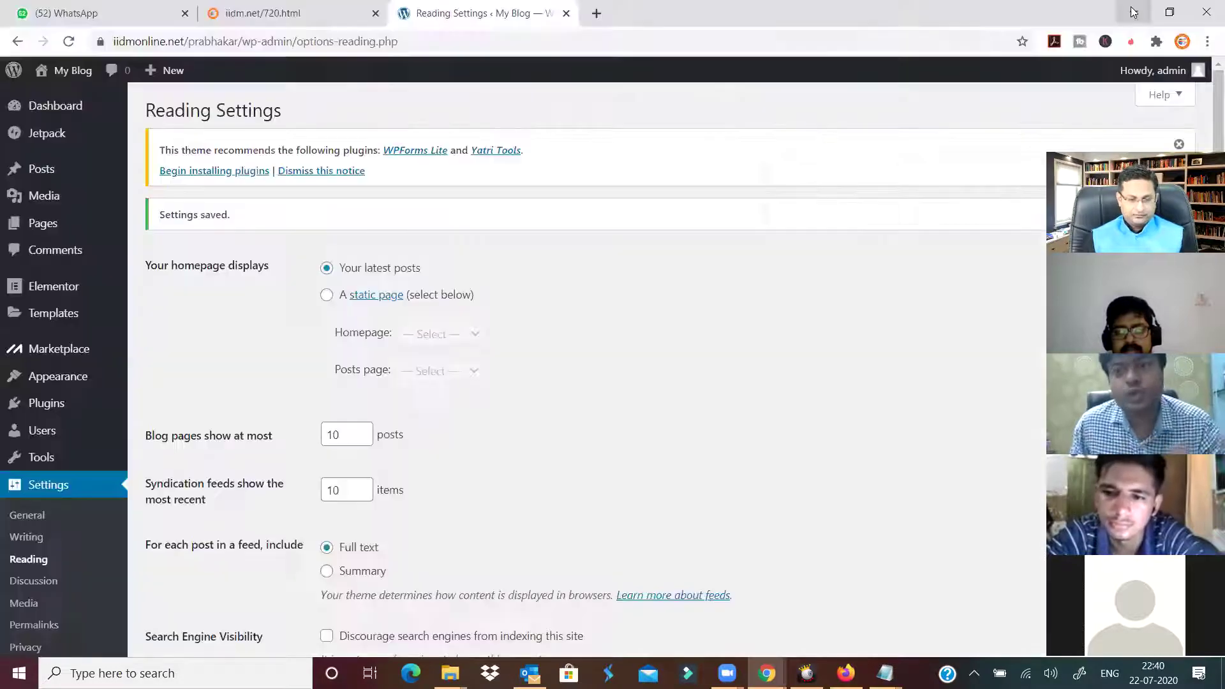
left_click(327, 295)
left_click(443, 338)
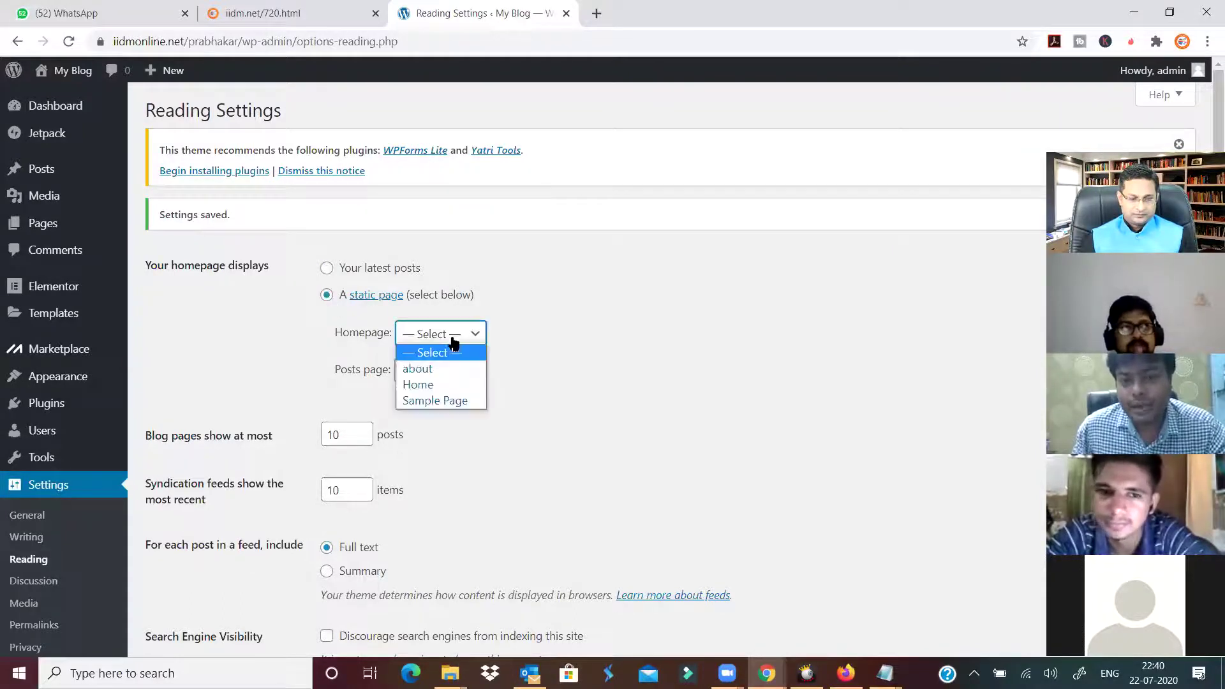
left_click(436, 385)
left_click(573, 409)
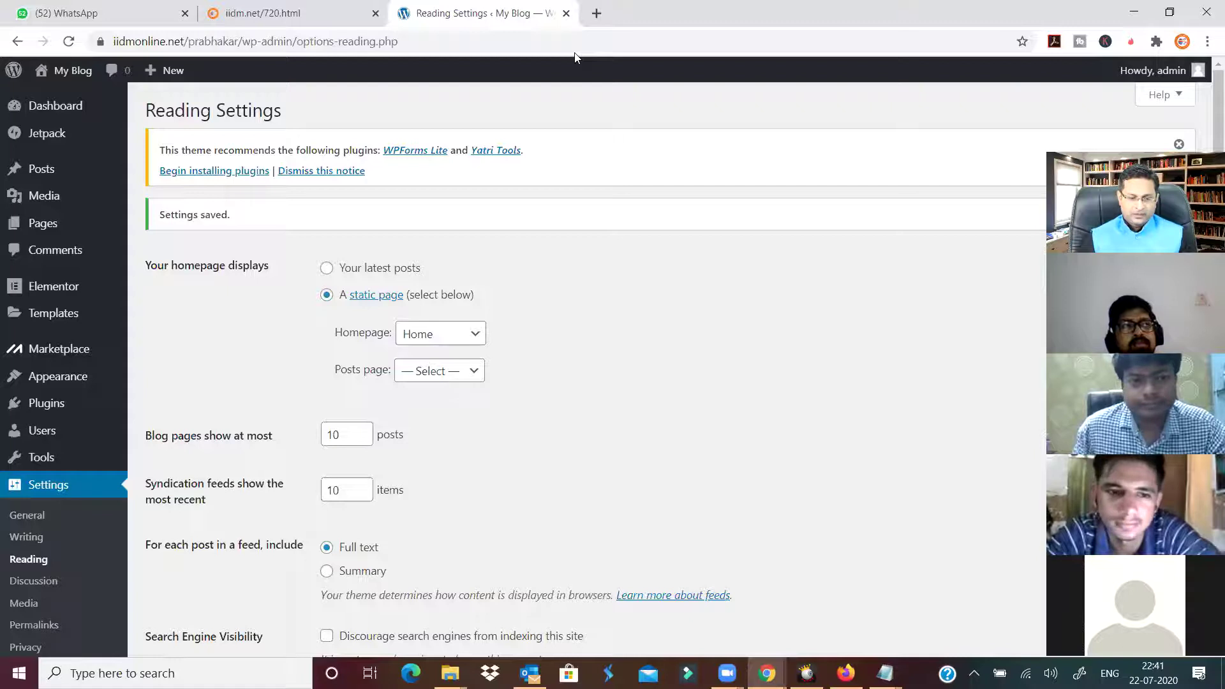
left_click(463, 344)
left_click(421, 386)
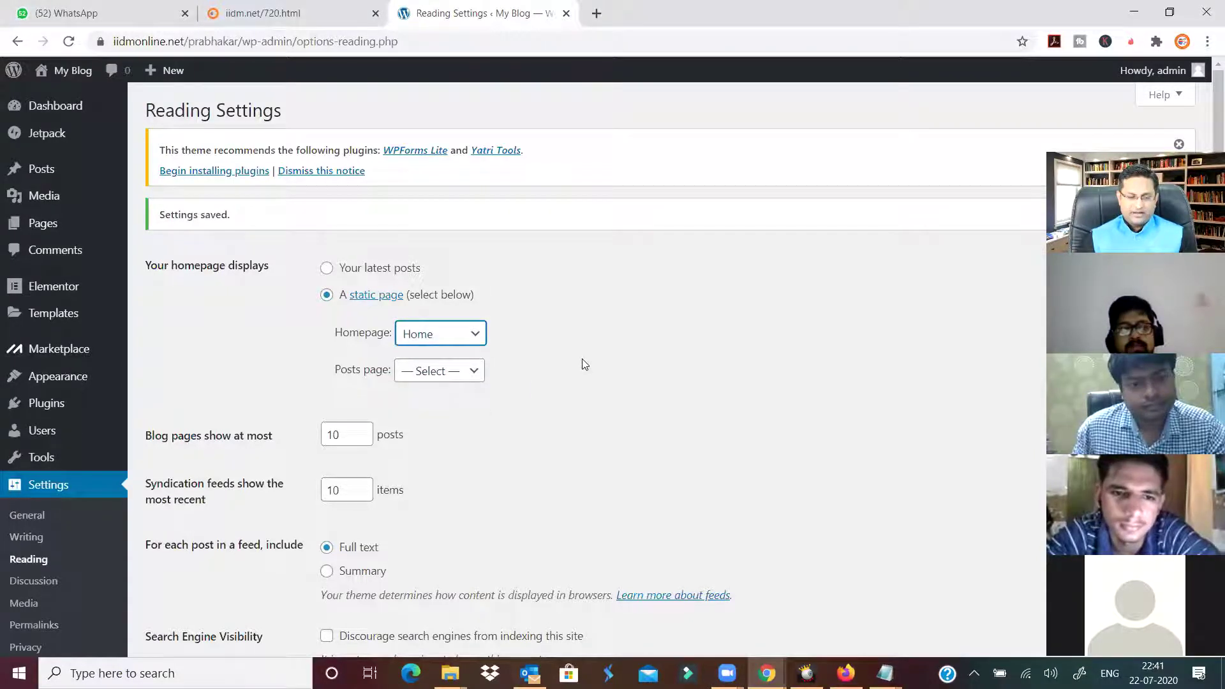
scroll(582, 360, "down", 3)
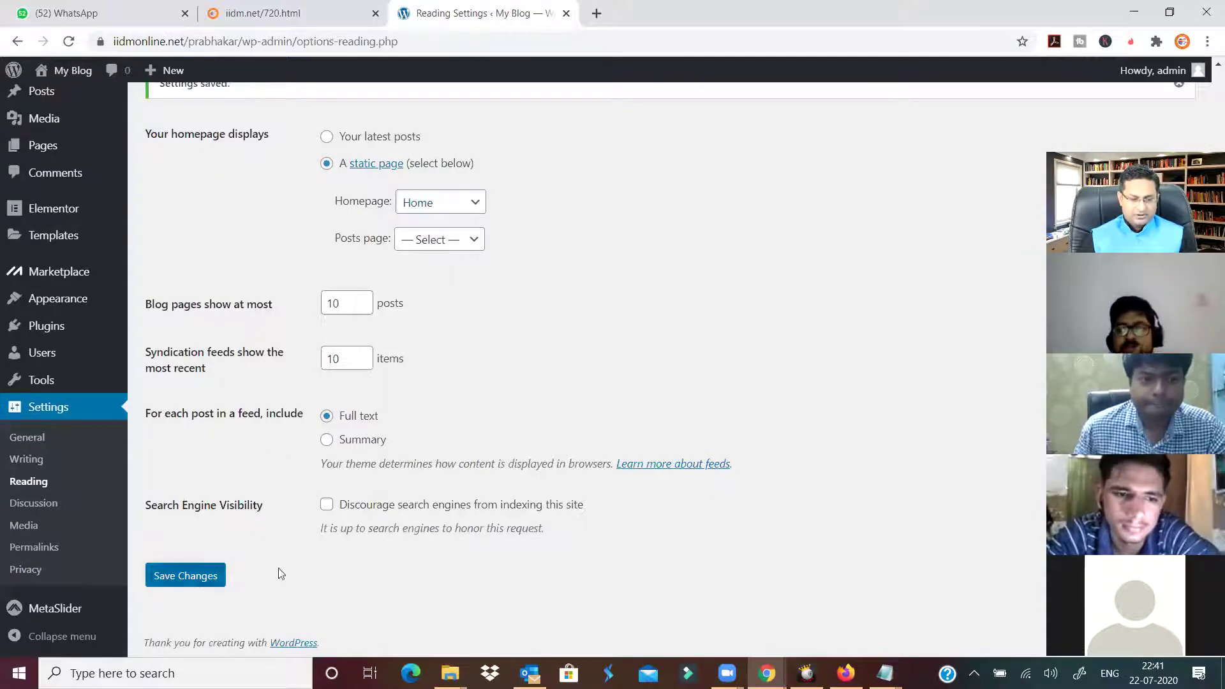
left_click(217, 575)
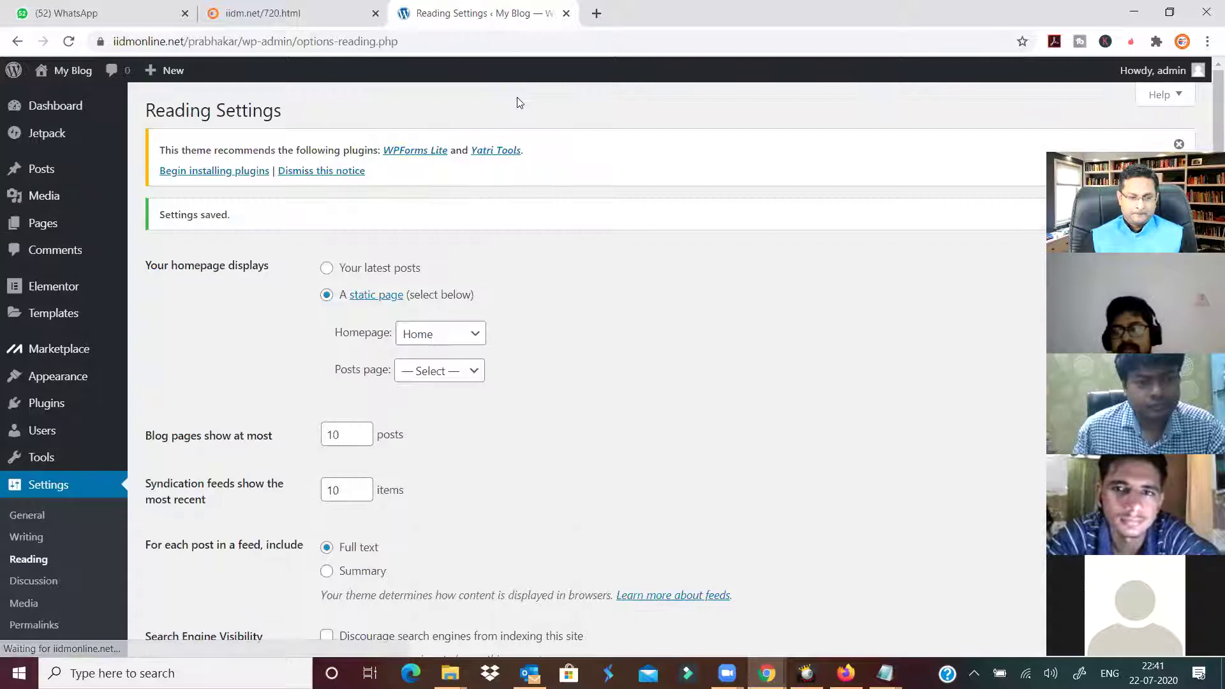
- Reload the blog in the incognito window and look through its static front page
key("ctrl+t")
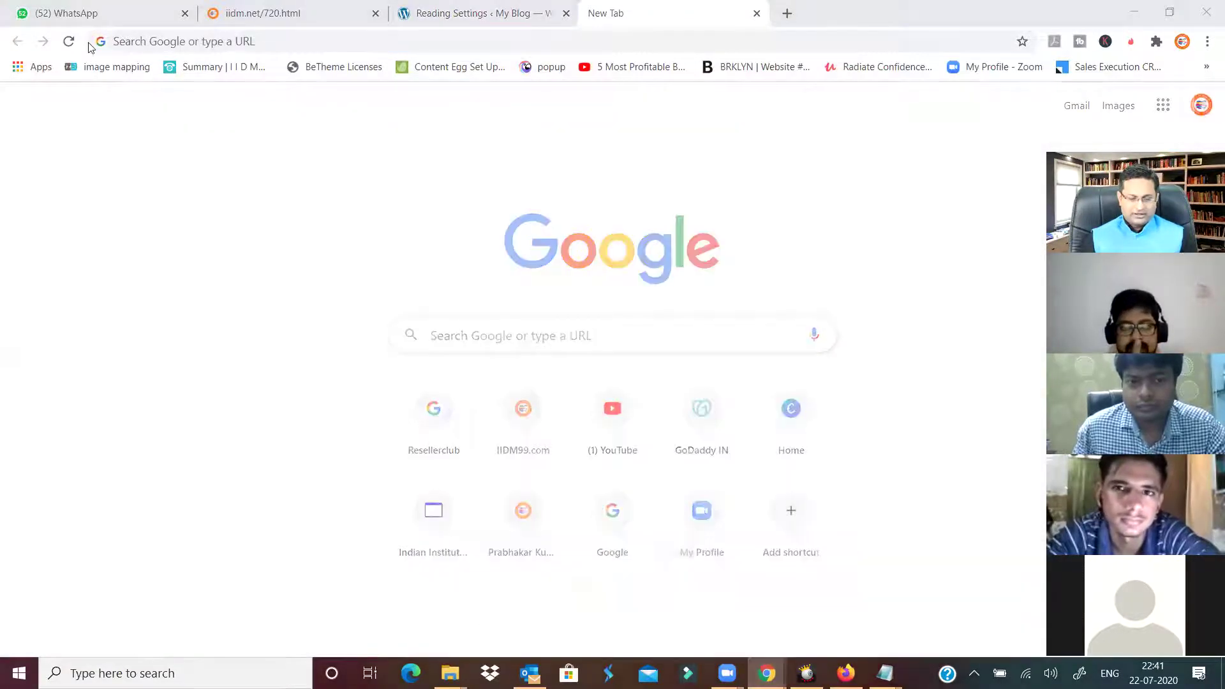
left_click(76, 46)
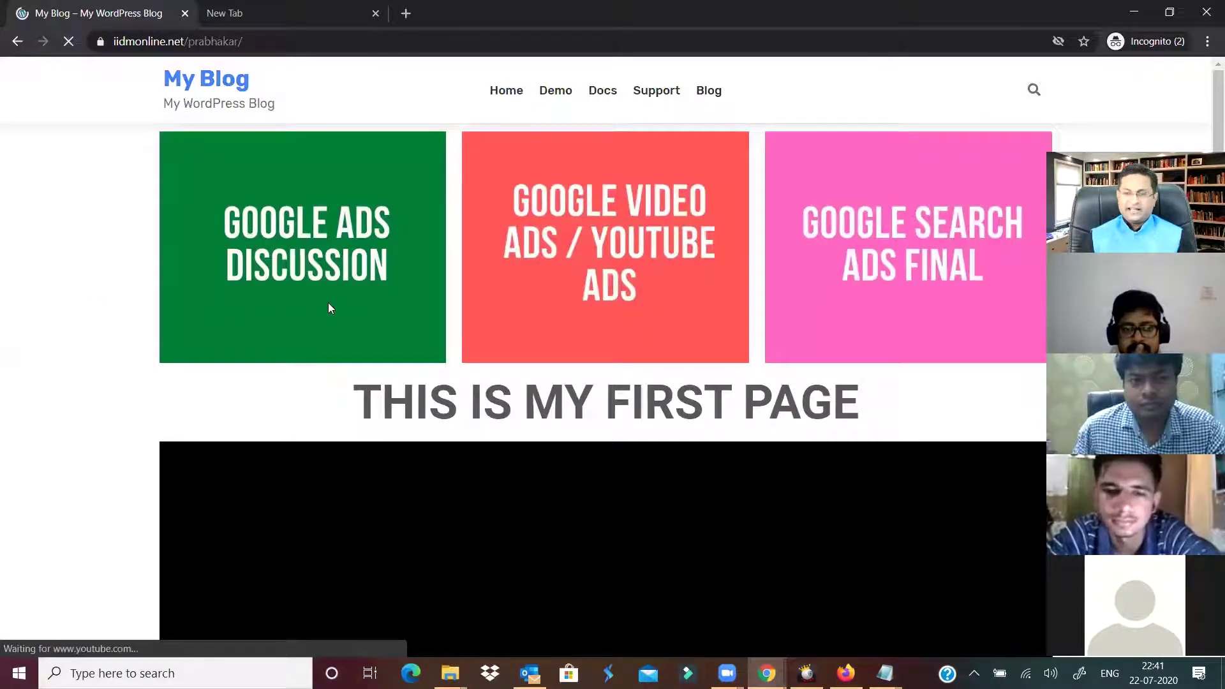
scroll(596, 323, "down", 5)
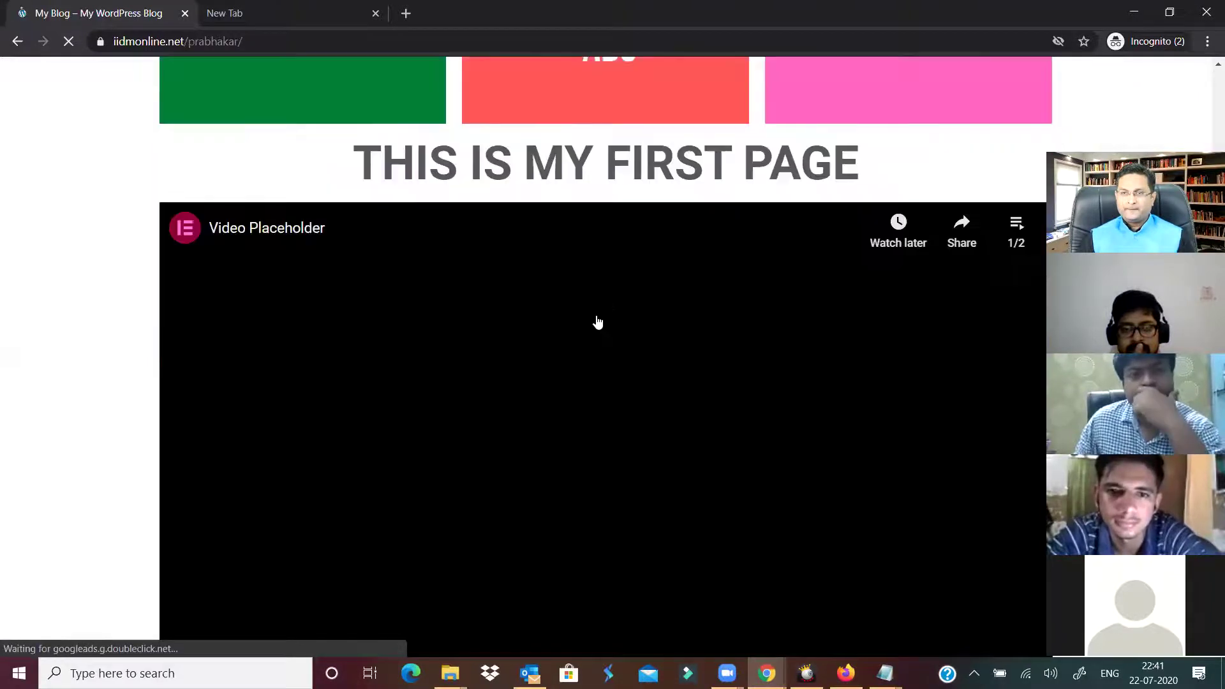
scroll(606, 328, "up", 5)
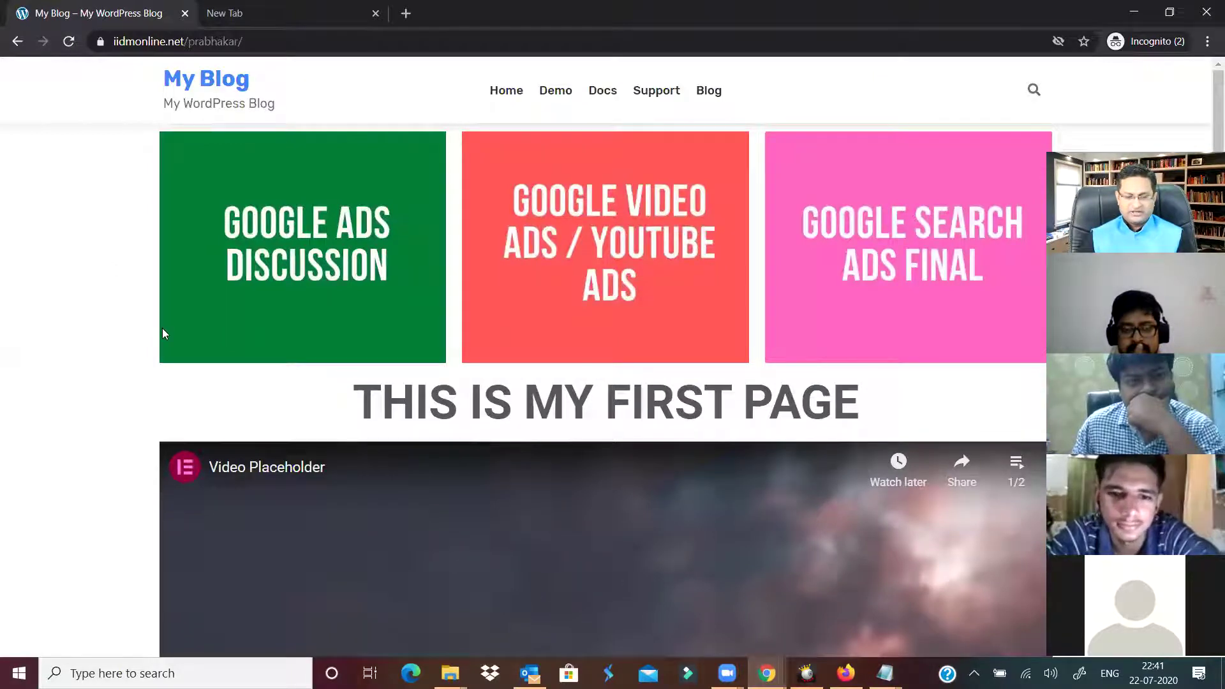
scroll(162, 328, "down", 3)
key("F5")
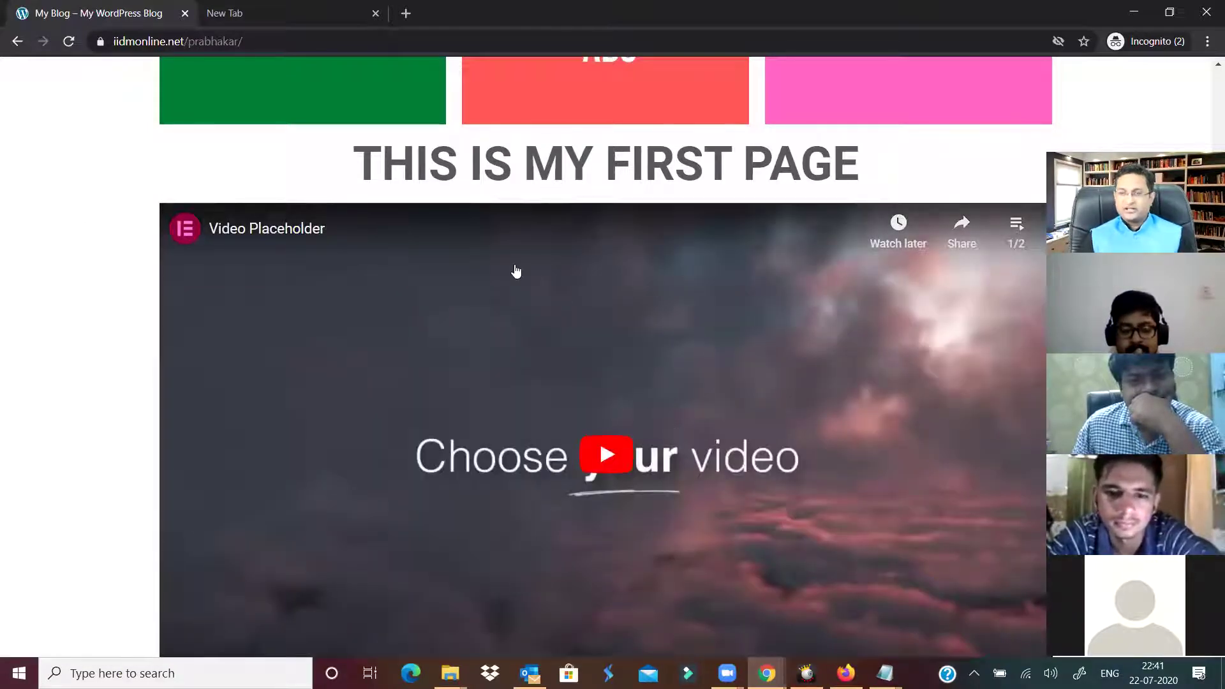
- Open affiancetourism.com in the empty incognito tab as an example website
left_click(284, 12)
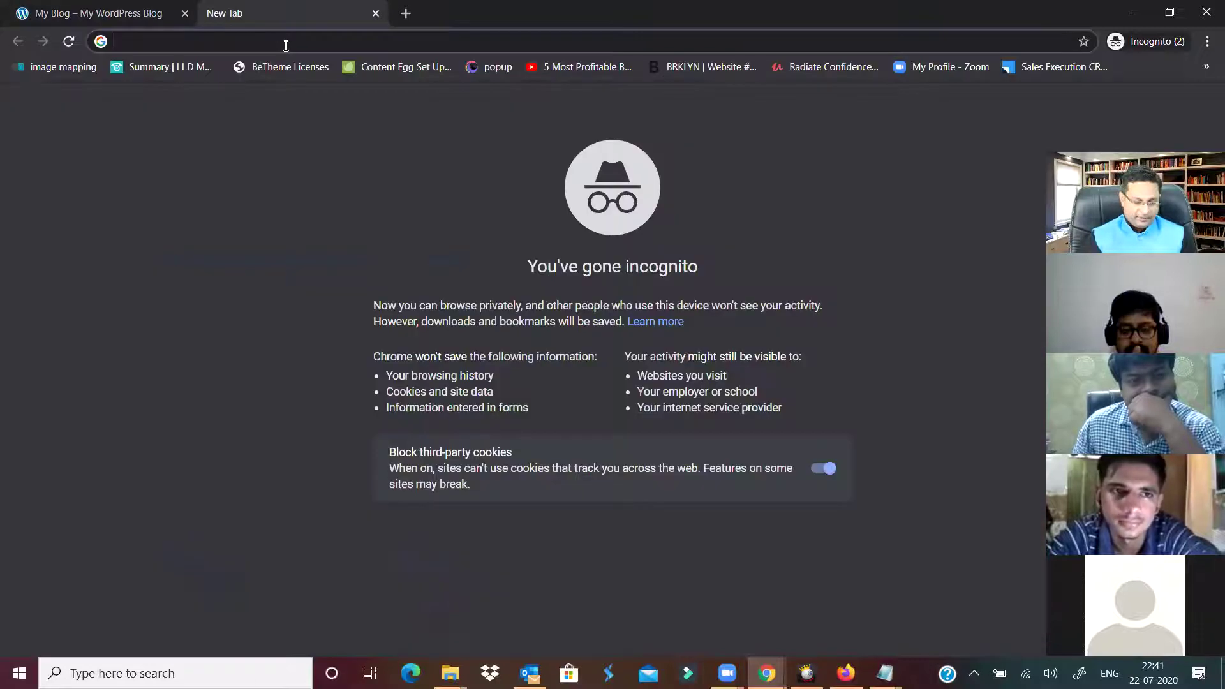
type("aff")
left_click(286, 42)
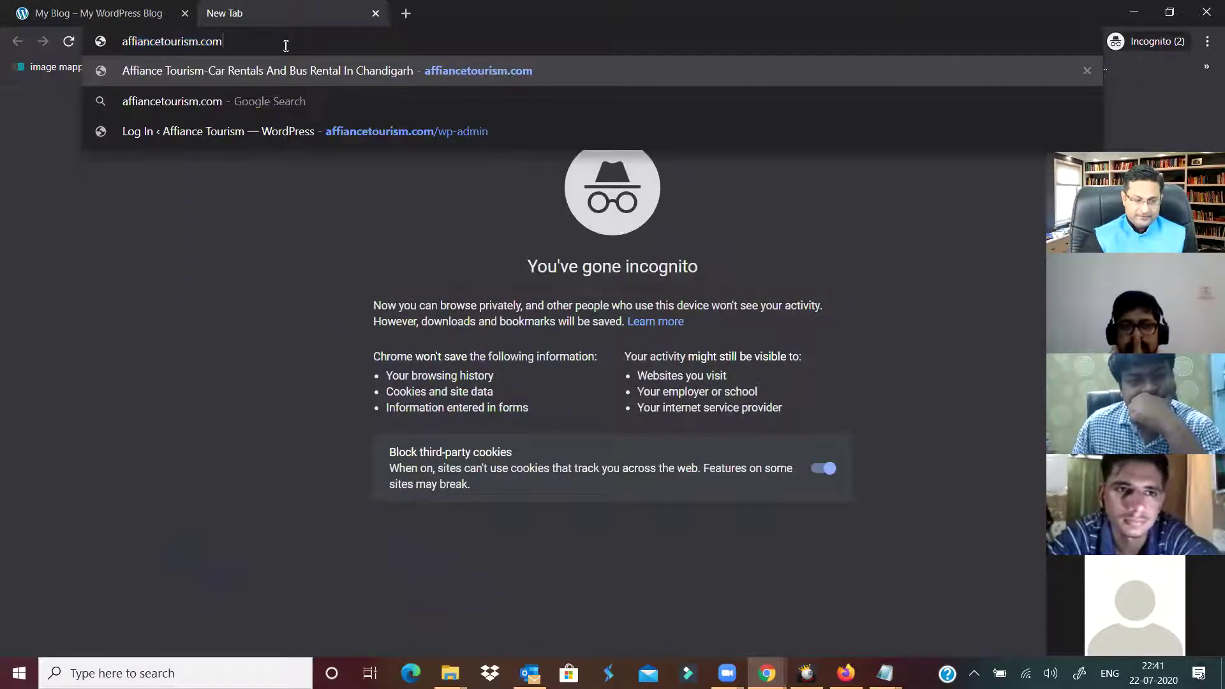
key("Return")
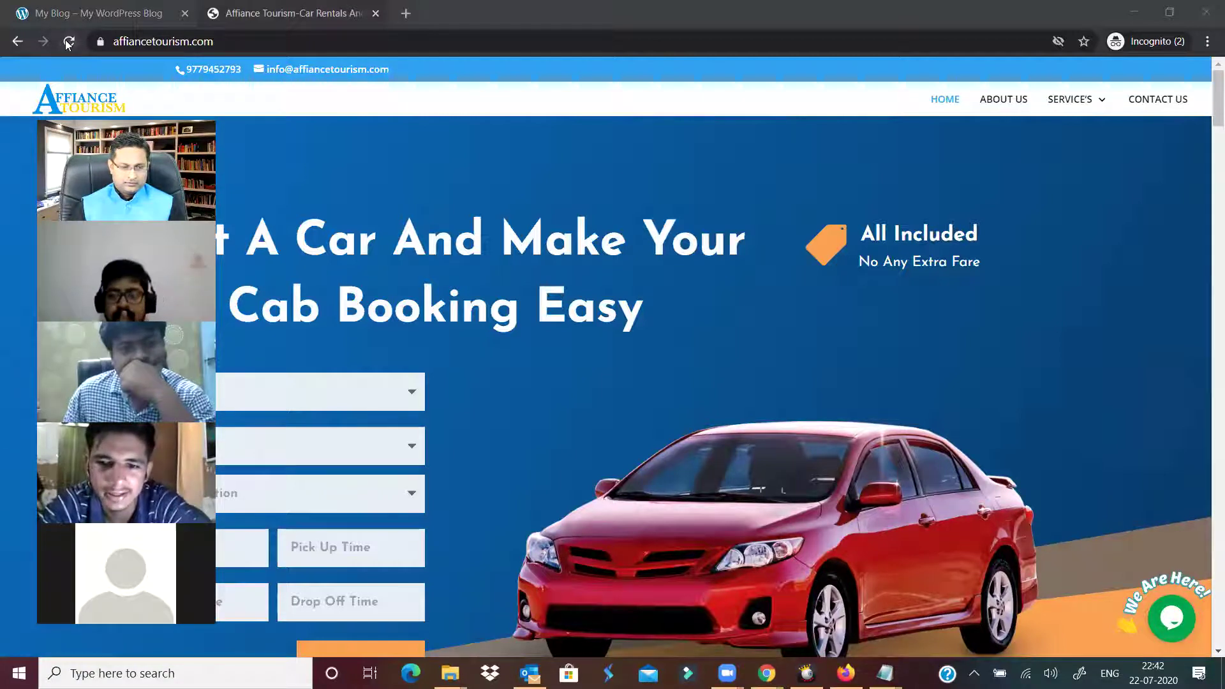
- Reload the Affiance Tourism home page and examine its opening banner and booking form
left_click(719, 496)
key("F5")
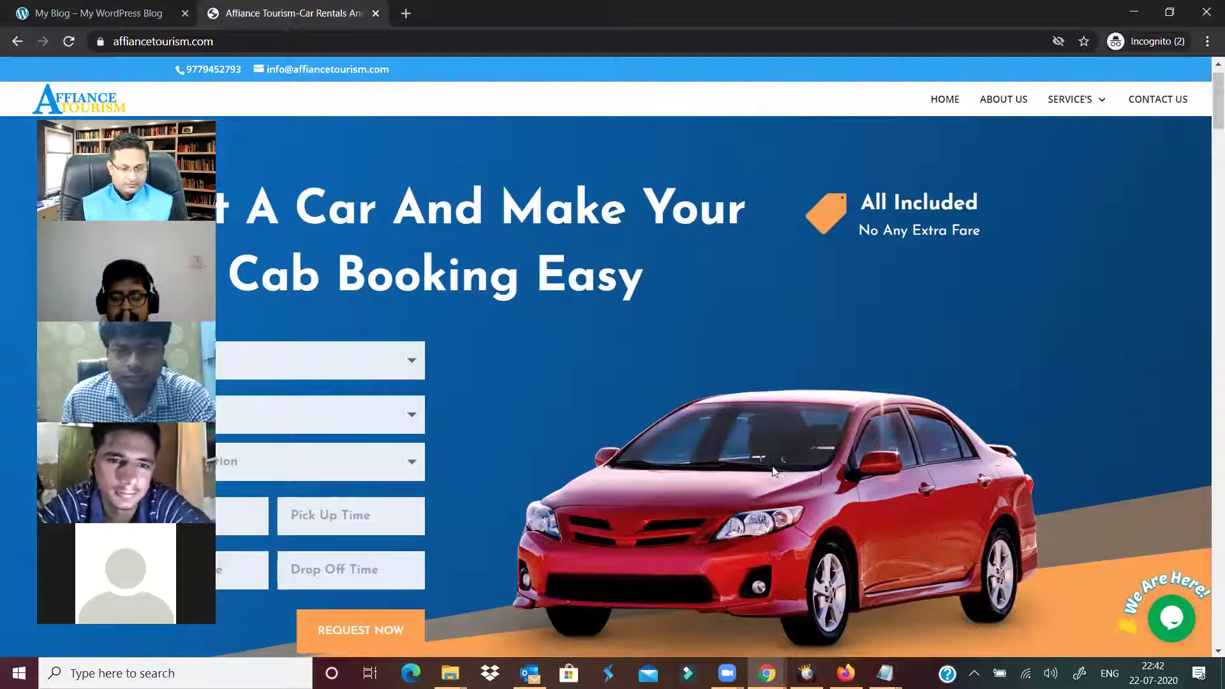
scroll(772, 468, "down", 7)
scroll(772, 468, "up", 7)
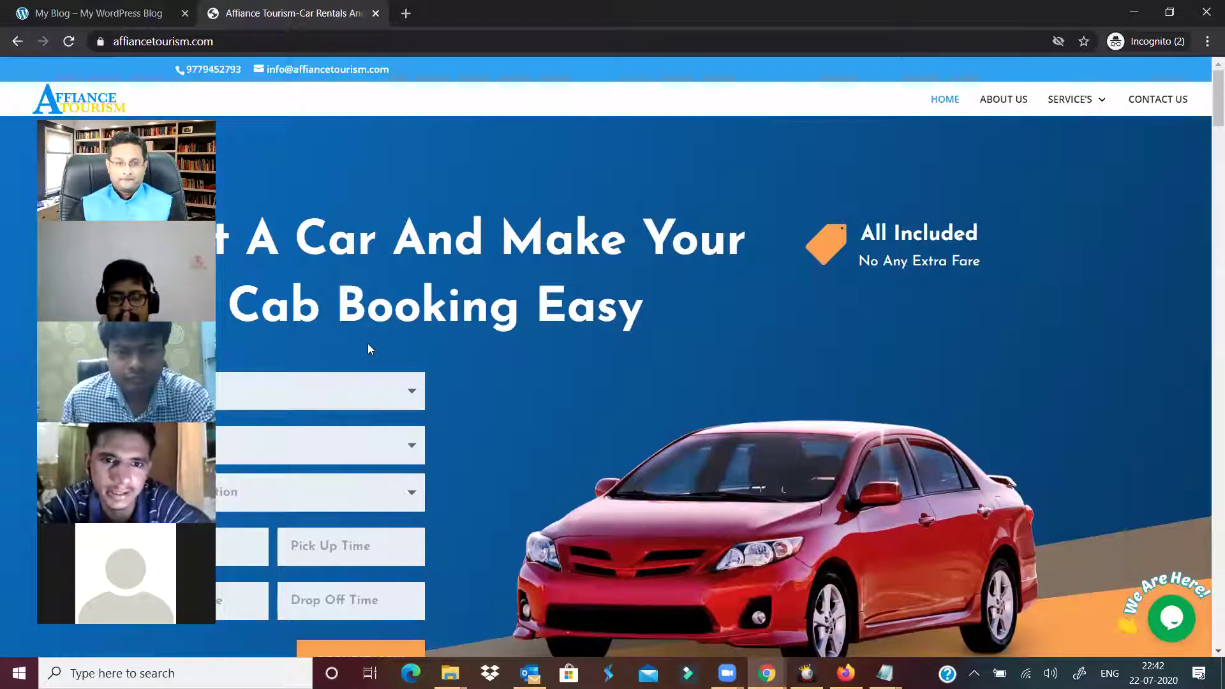
key("F5")
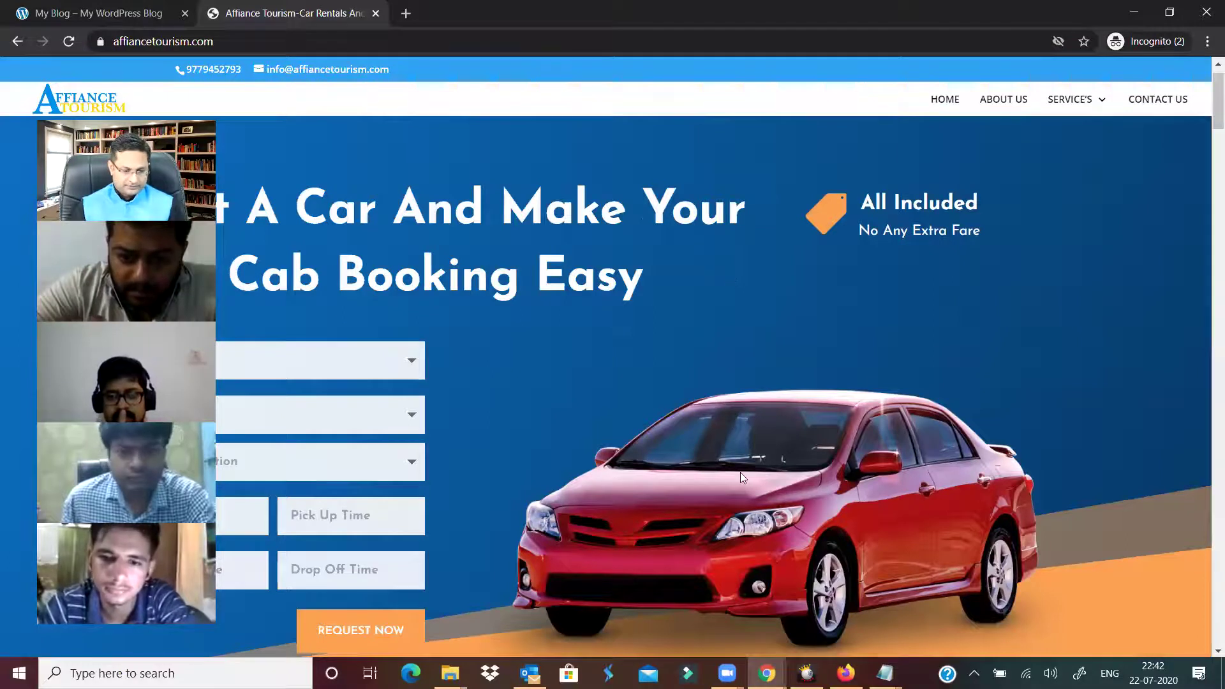
scroll(732, 468, "down", 2)
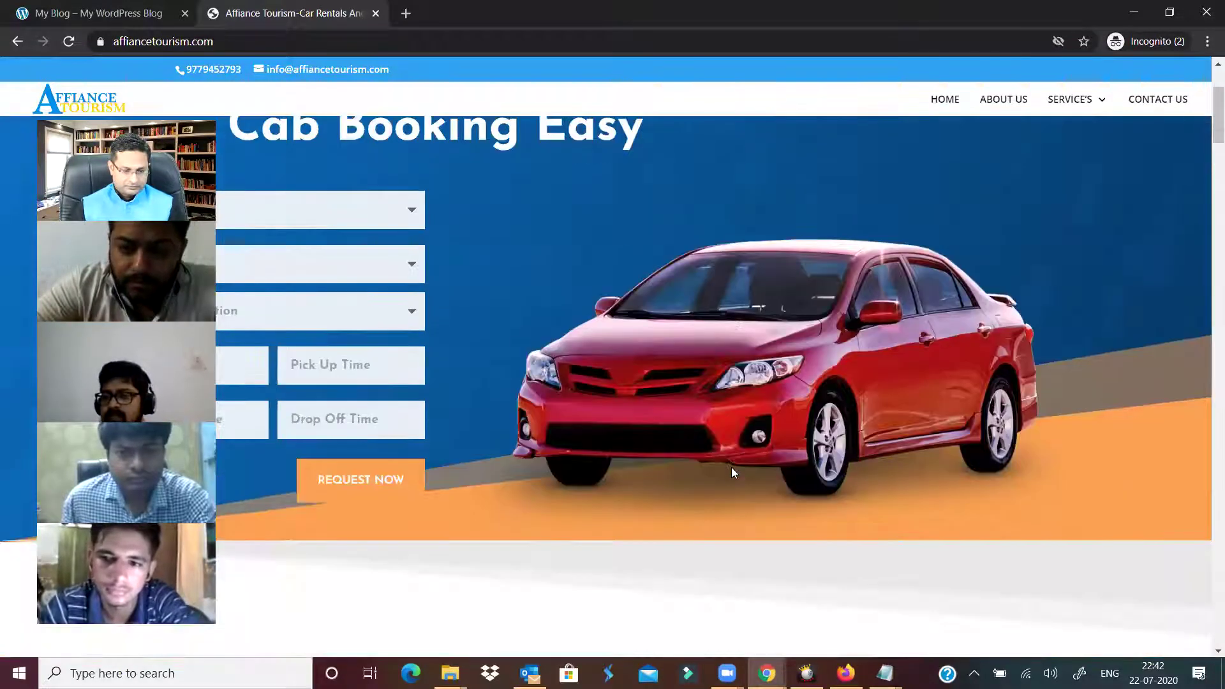
scroll(731, 467, "up", 1)
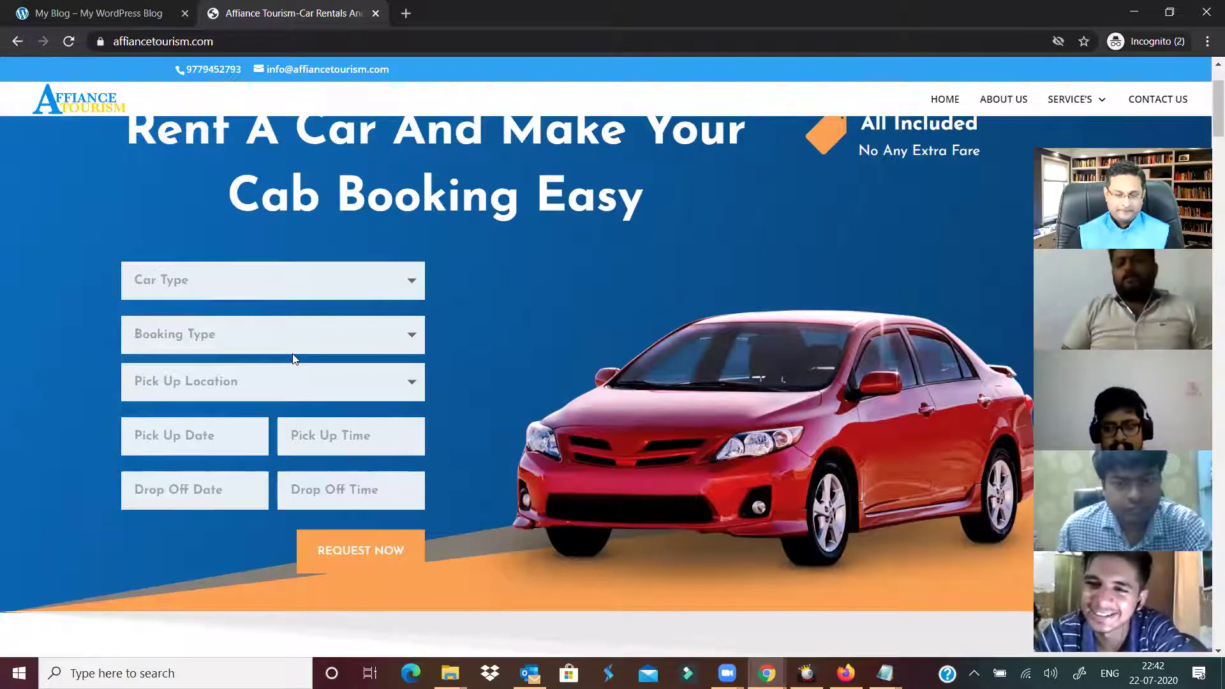
- Compare the top of the My Blog front page with the Affiance Tourism home page
left_click(83, 13)
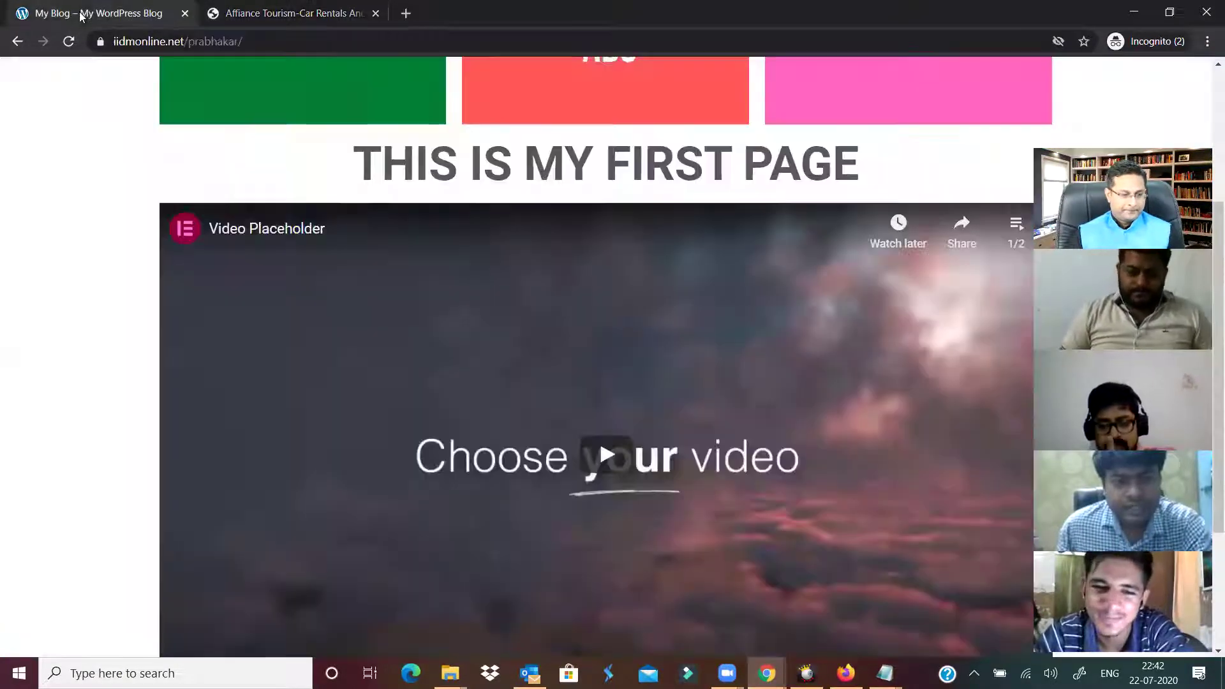
scroll(83, 389, "up", 3)
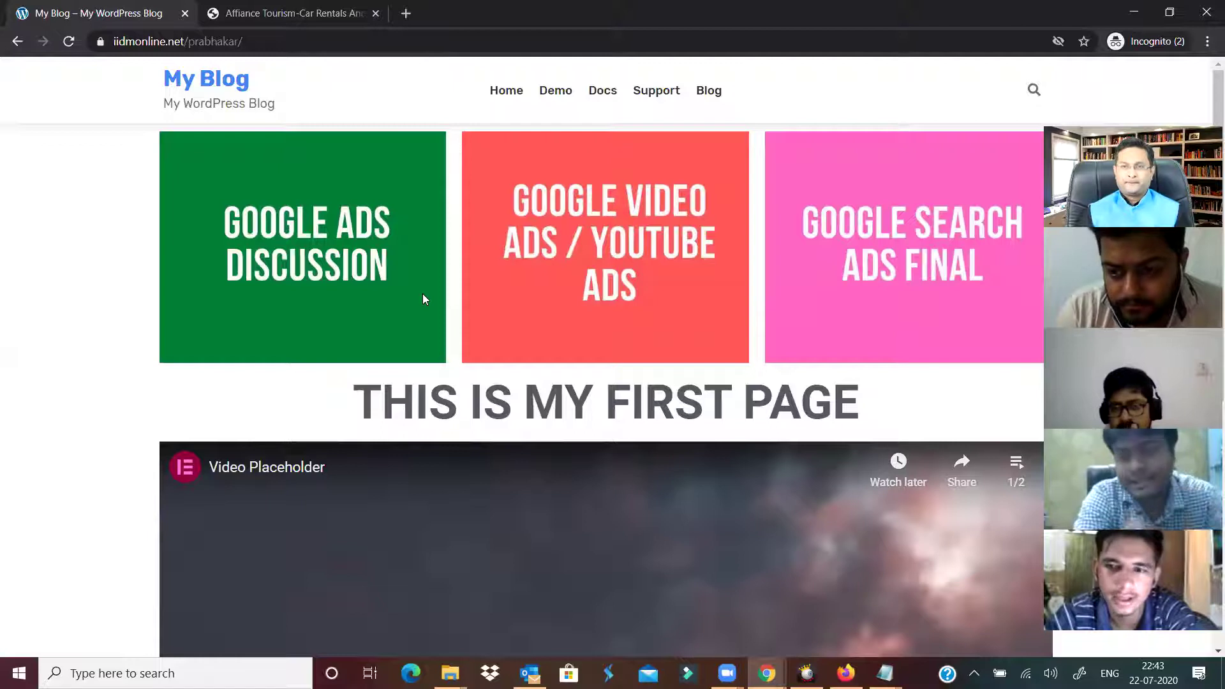
left_click(274, 18)
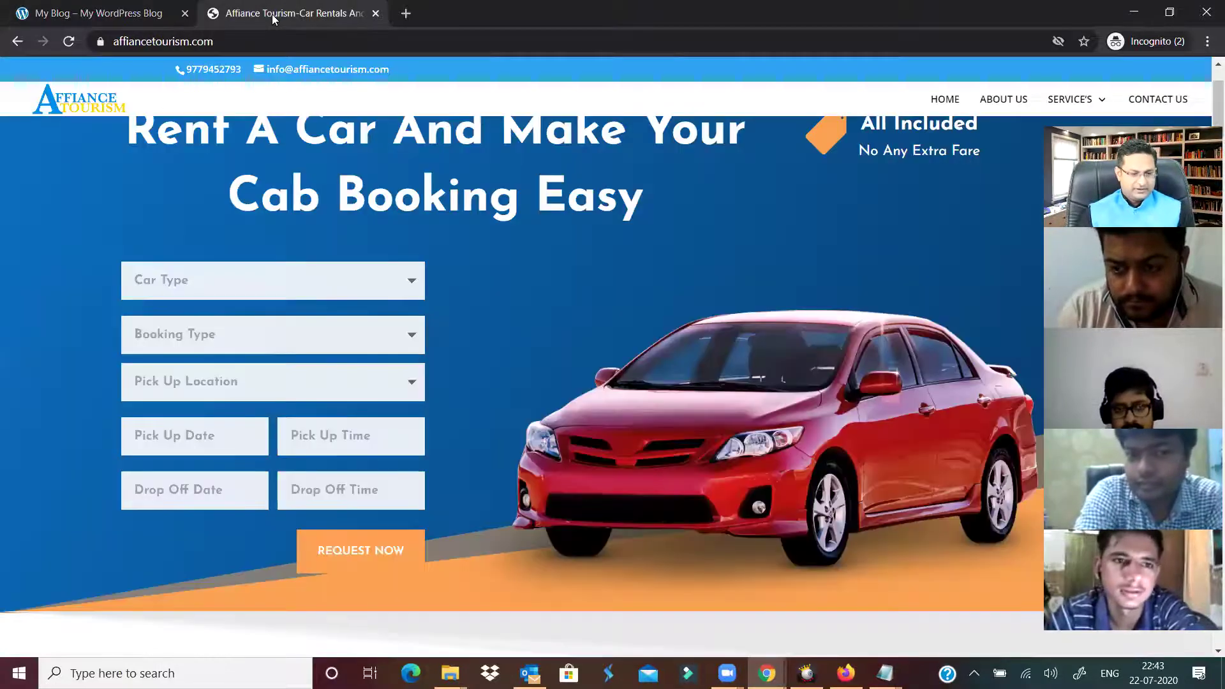
left_click(767, 674)
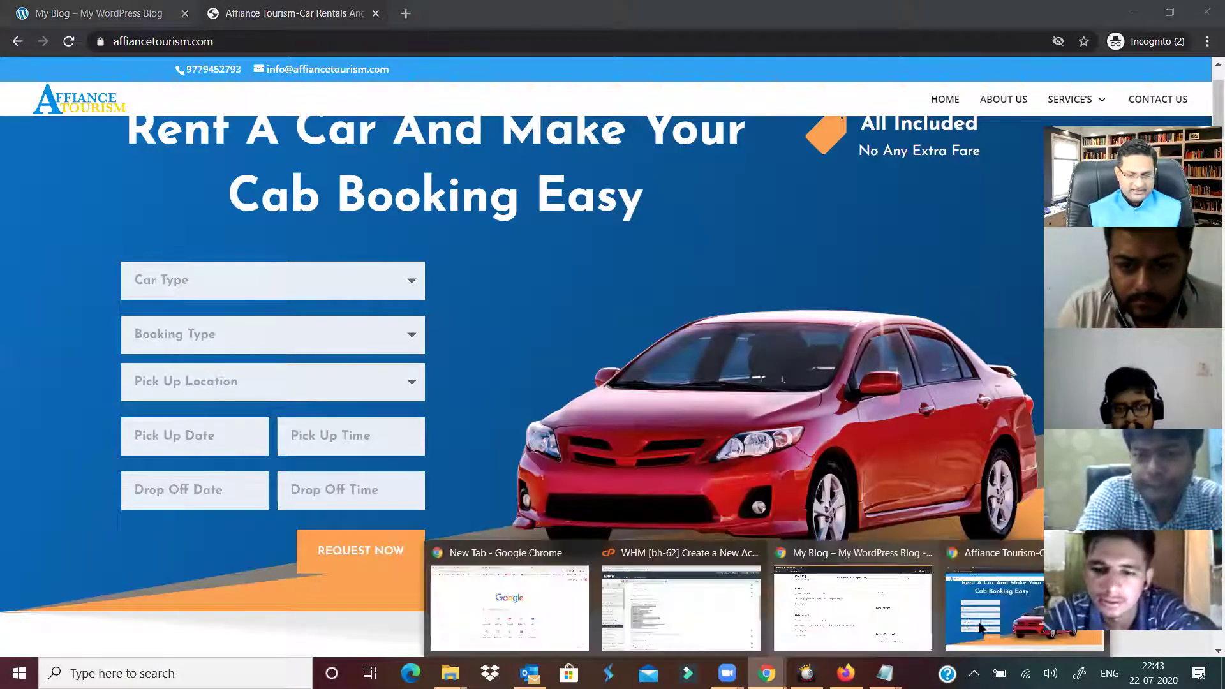
left_click(1018, 599)
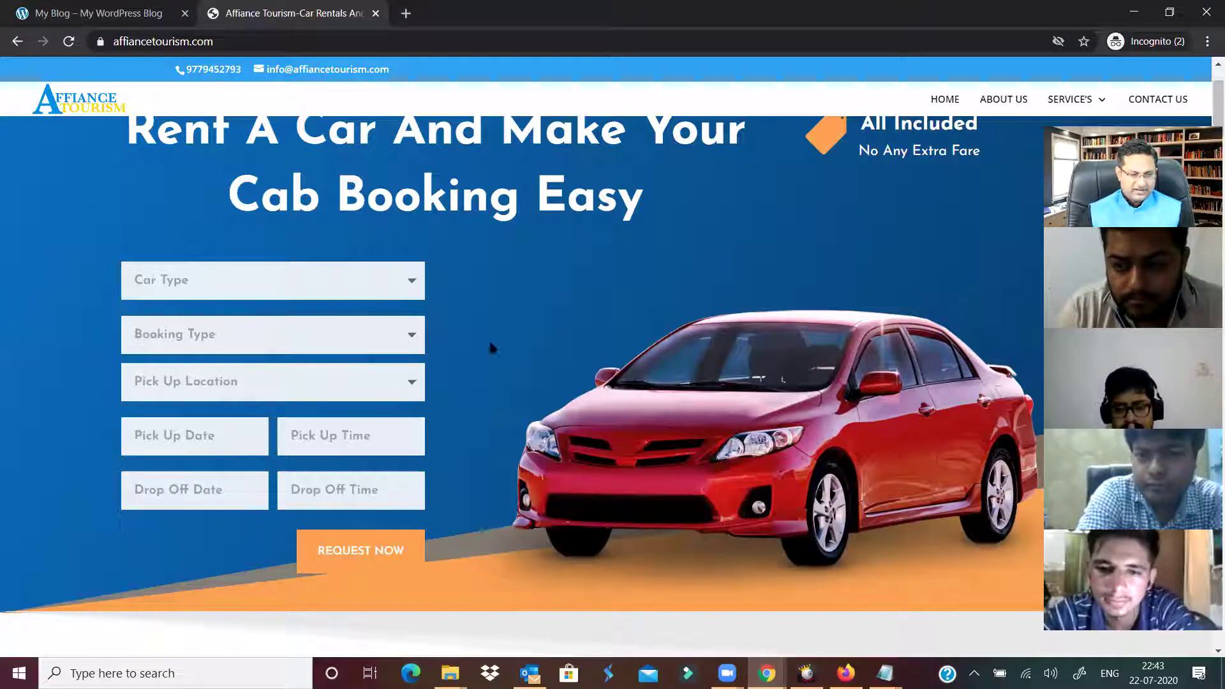
- Return to the WordPress admin in the regular browser window and start a new page
mouse_move(767, 674)
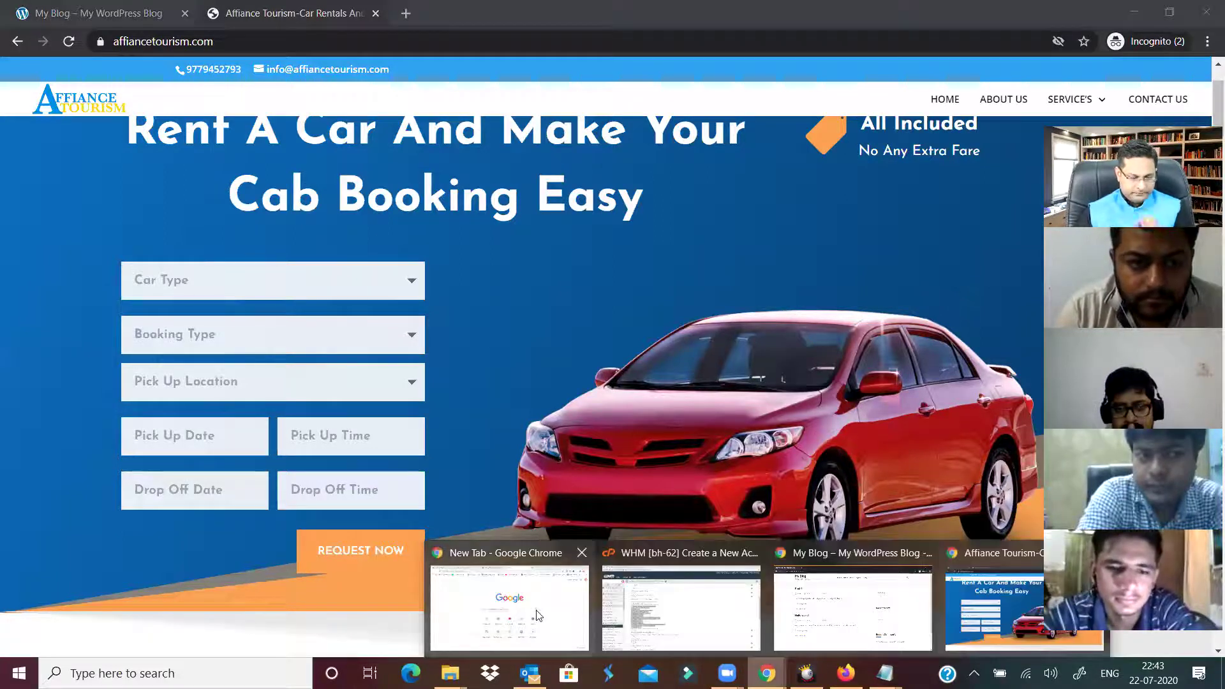
left_click(536, 613)
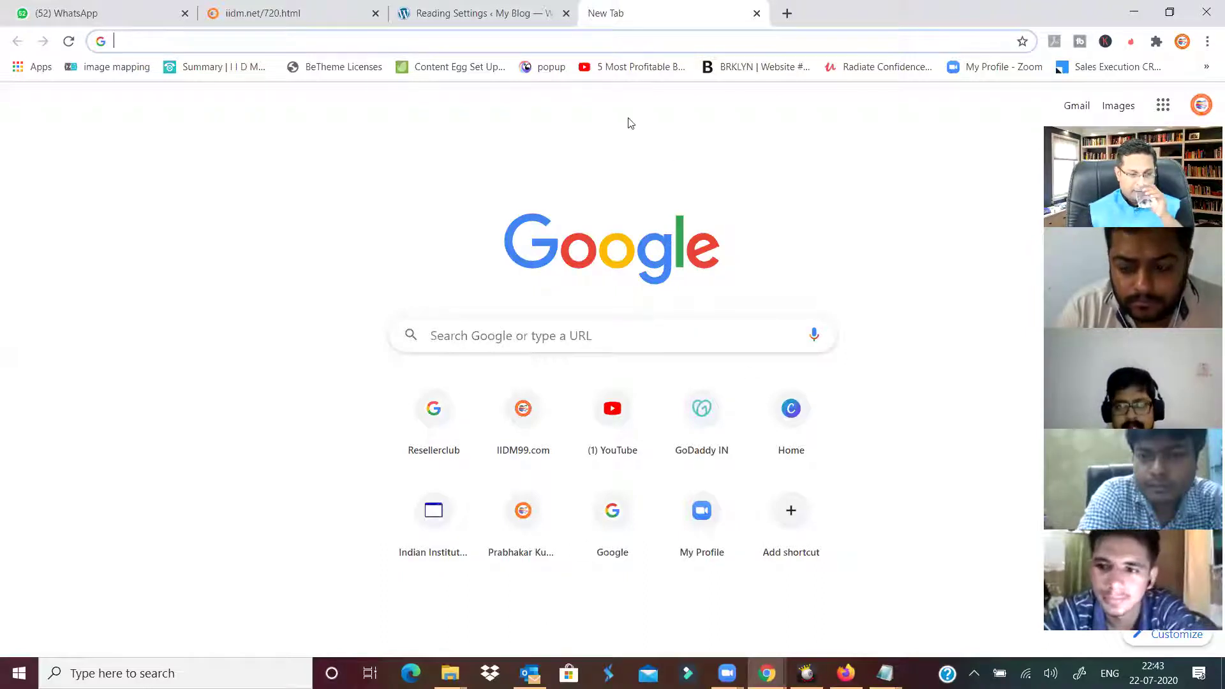
left_click(465, 14)
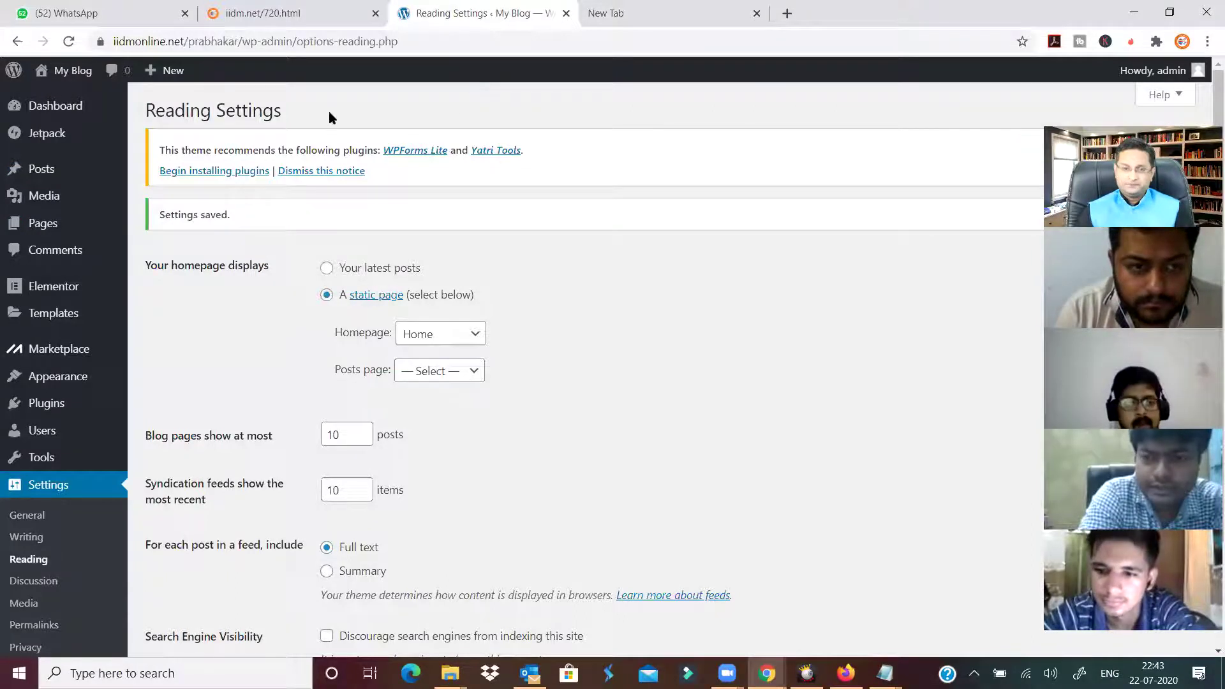
mouse_move(155, 72)
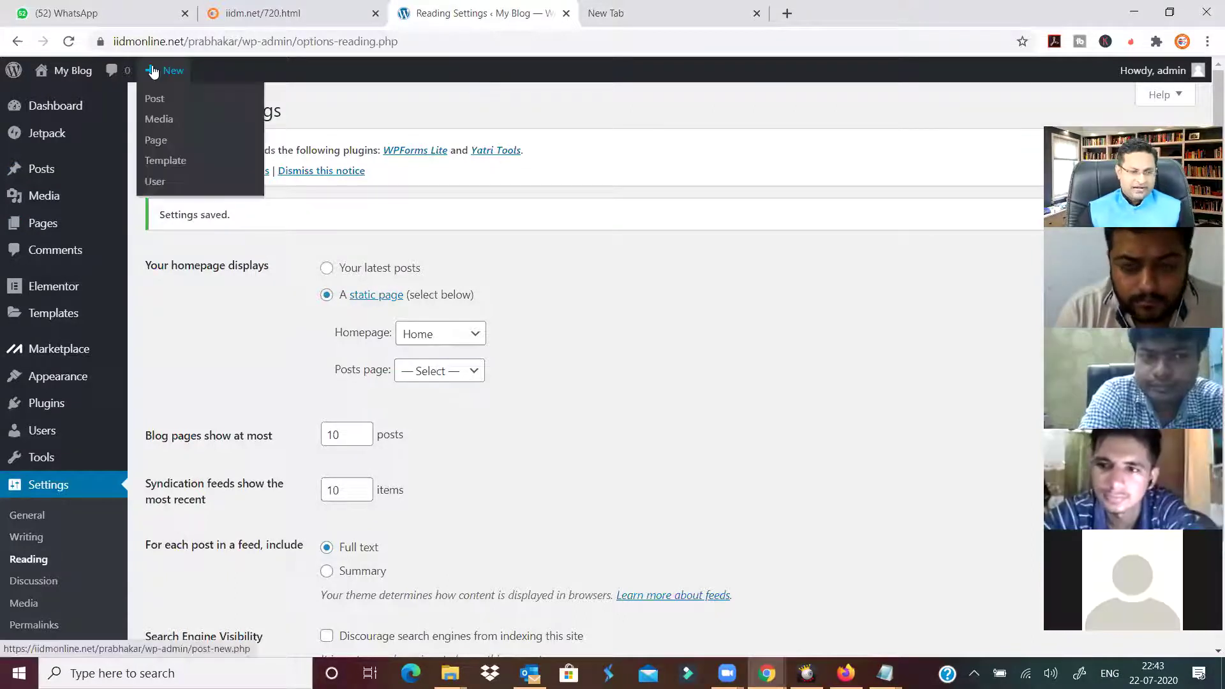
left_click(156, 138)
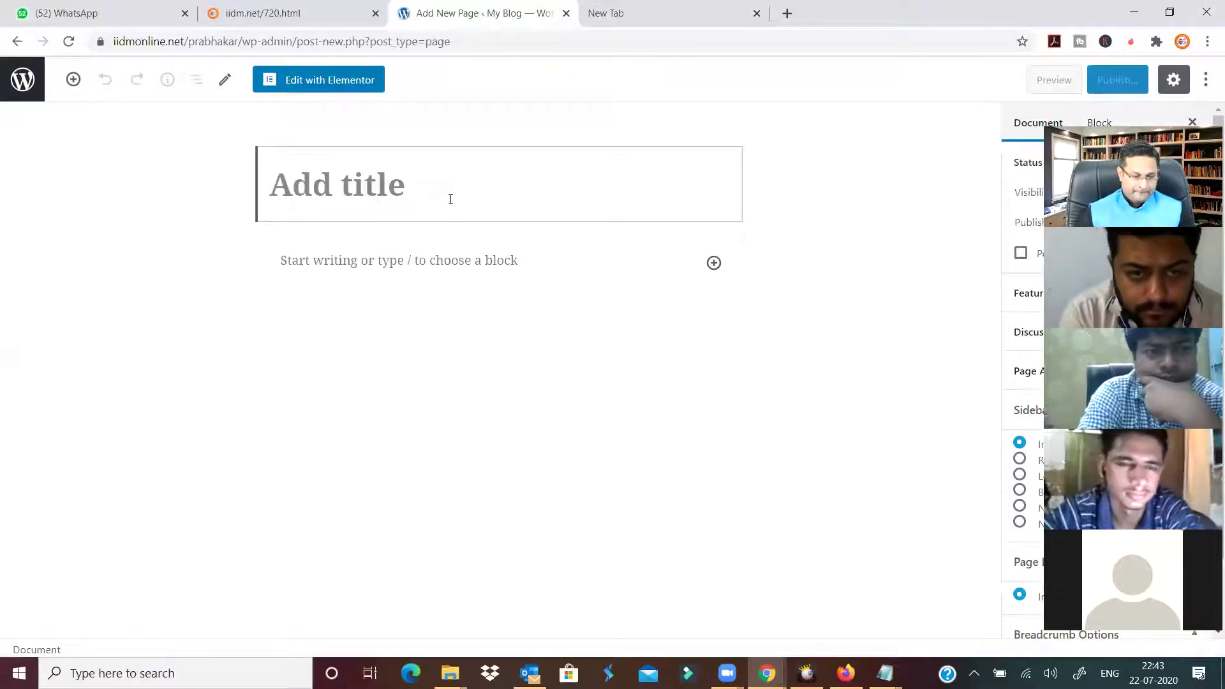
- Title the new page homewithslide and publish it
type("home")
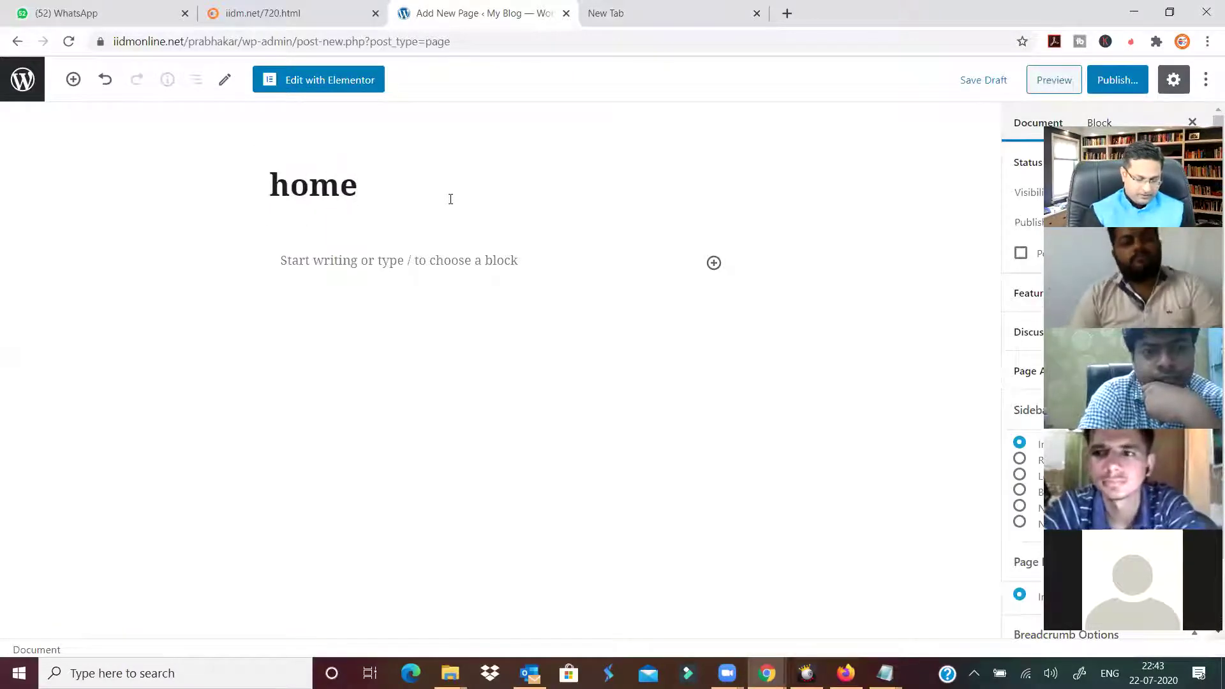
type("withslid")
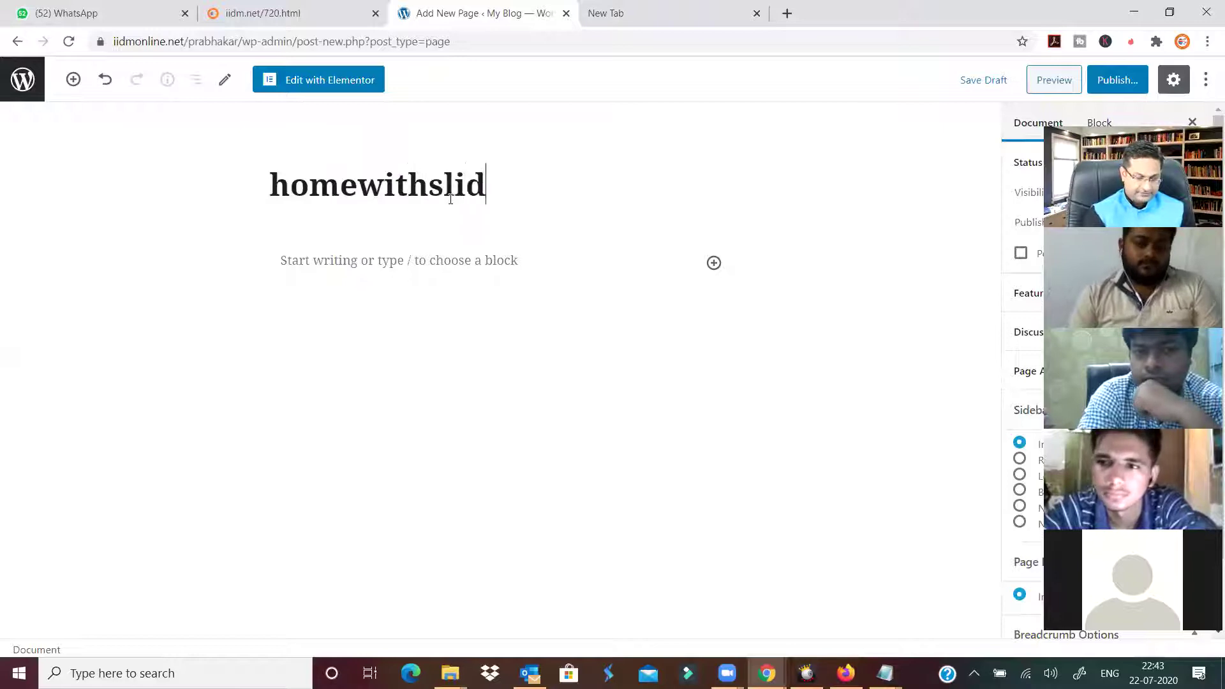
type("e")
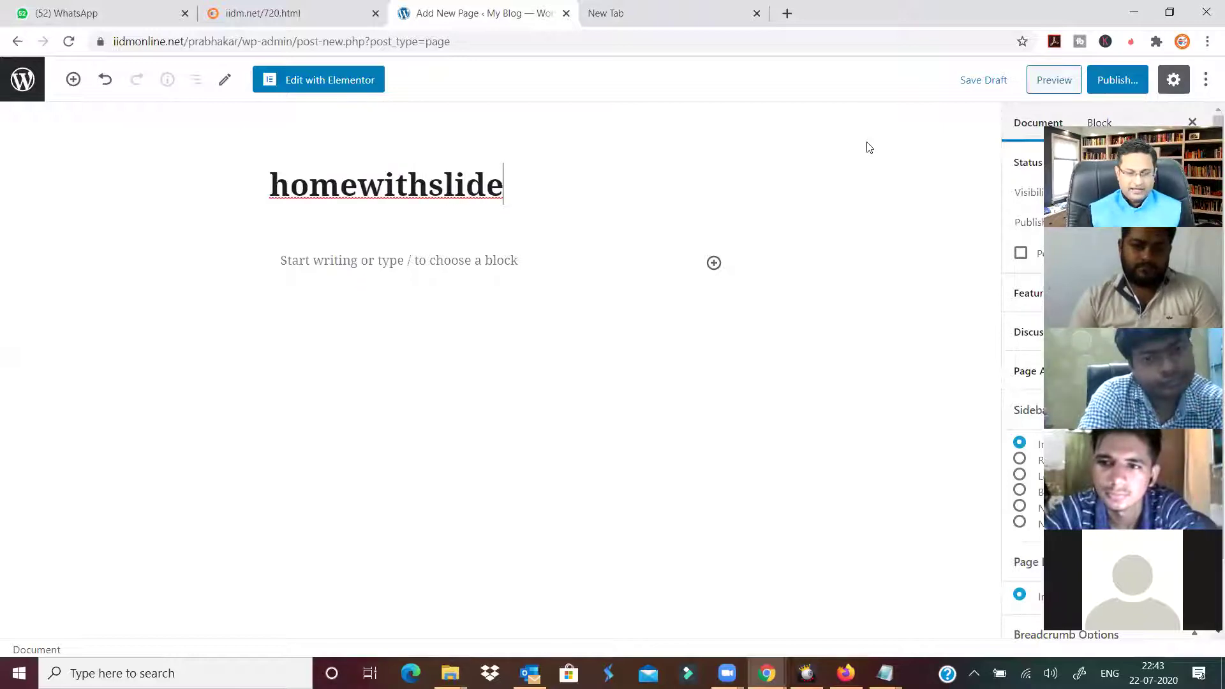
left_click(1125, 86)
left_click(1123, 83)
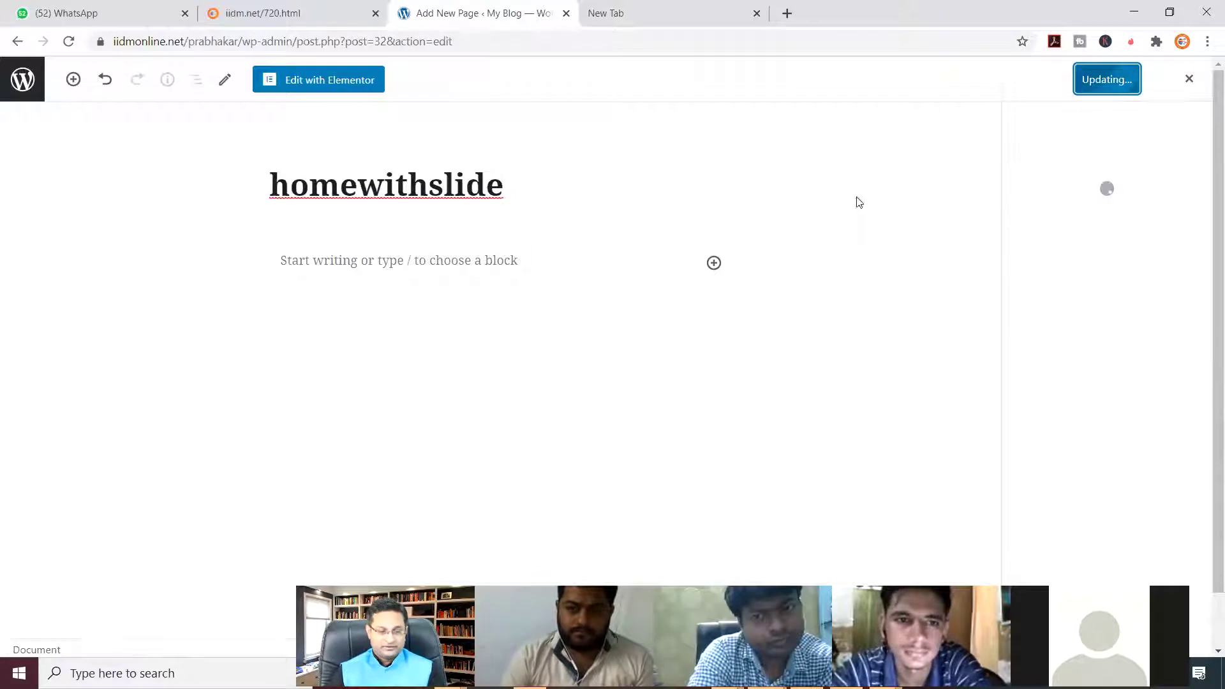
- Open the homewithslide page for editing in Elementor and add a single-column section
left_click(308, 81)
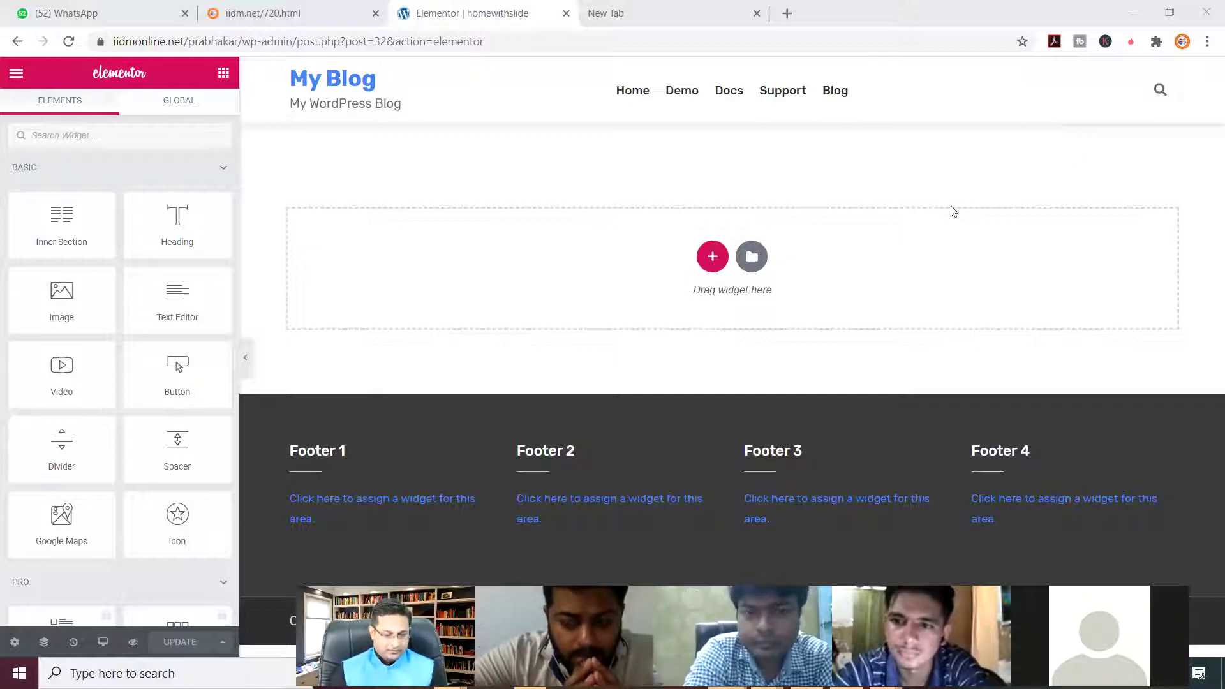
left_click(715, 261)
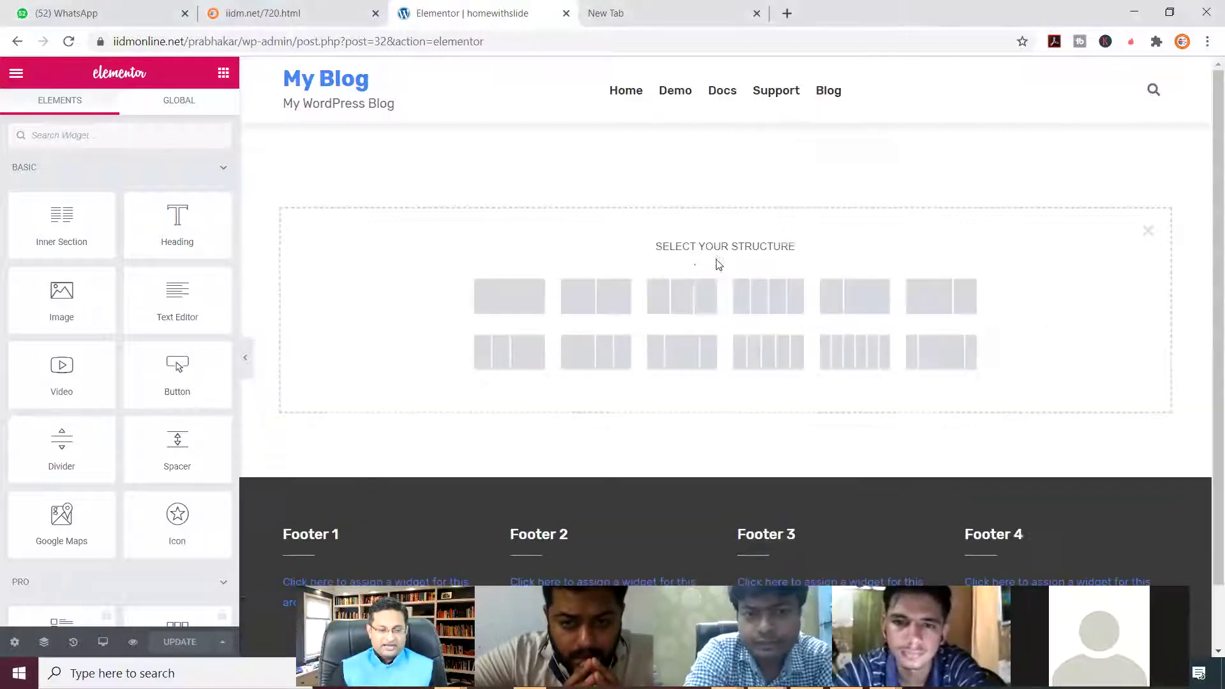
left_click(521, 292)
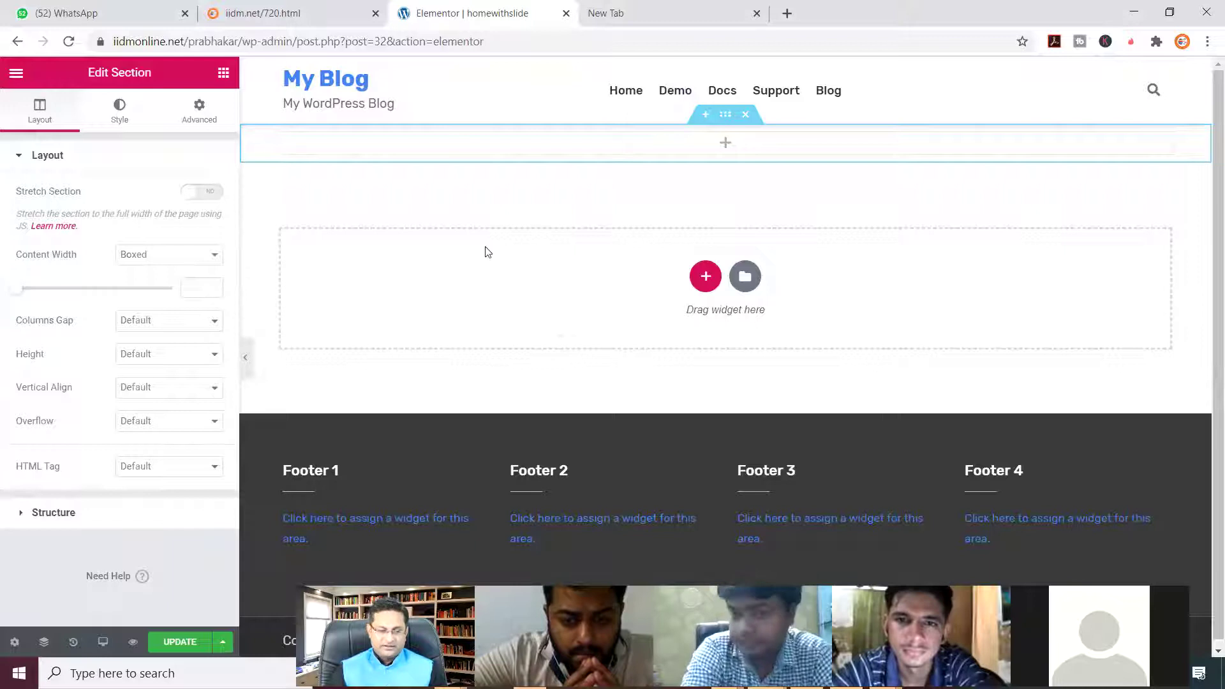
left_click(706, 277)
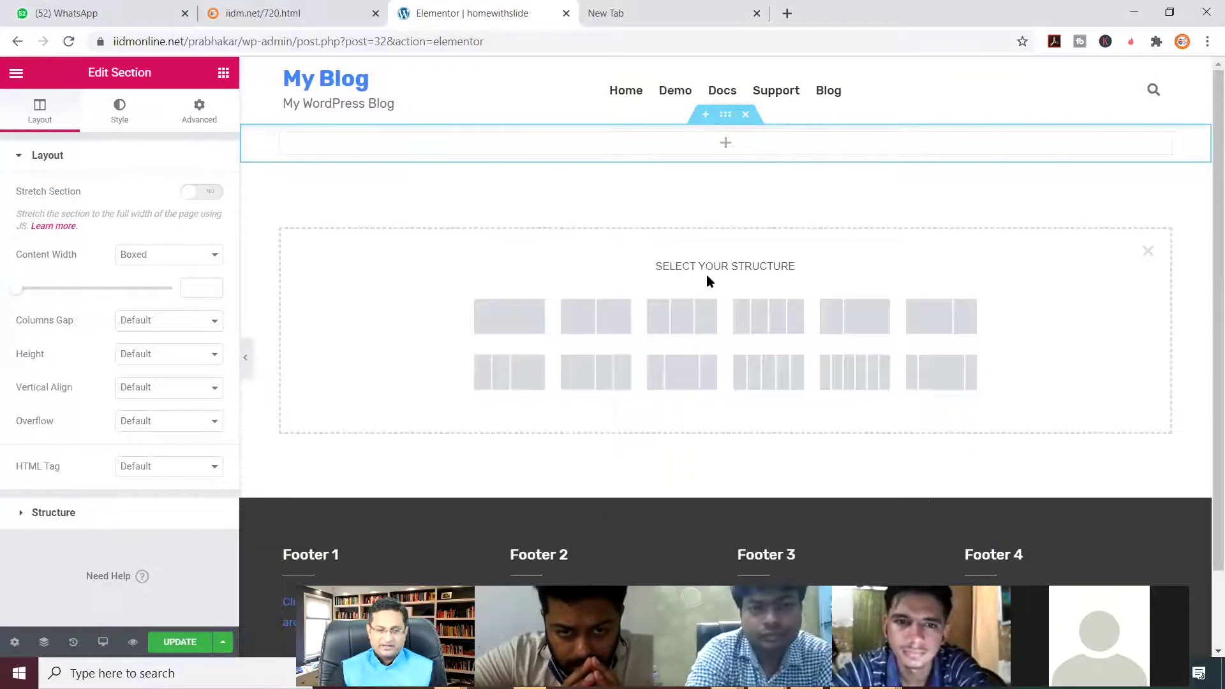
left_click(728, 146)
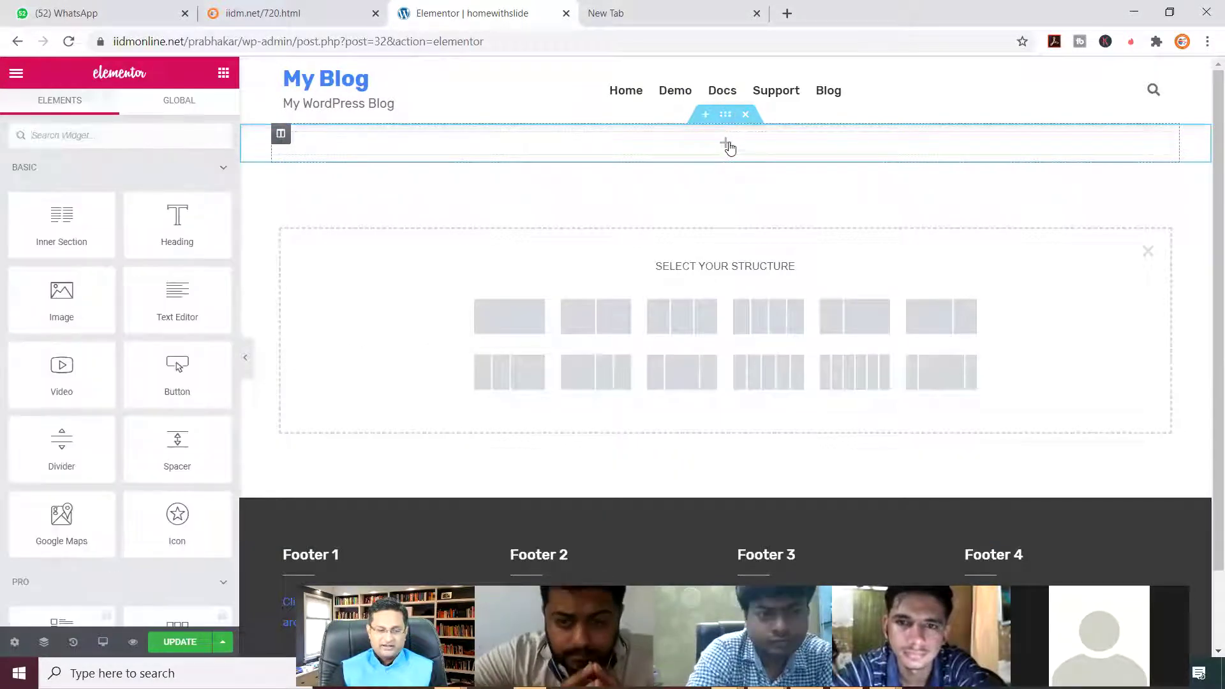
- Search the widgets for slide, place MetaSlider in the new section and apply the Test Slide slider
left_click(152, 141)
type("slide")
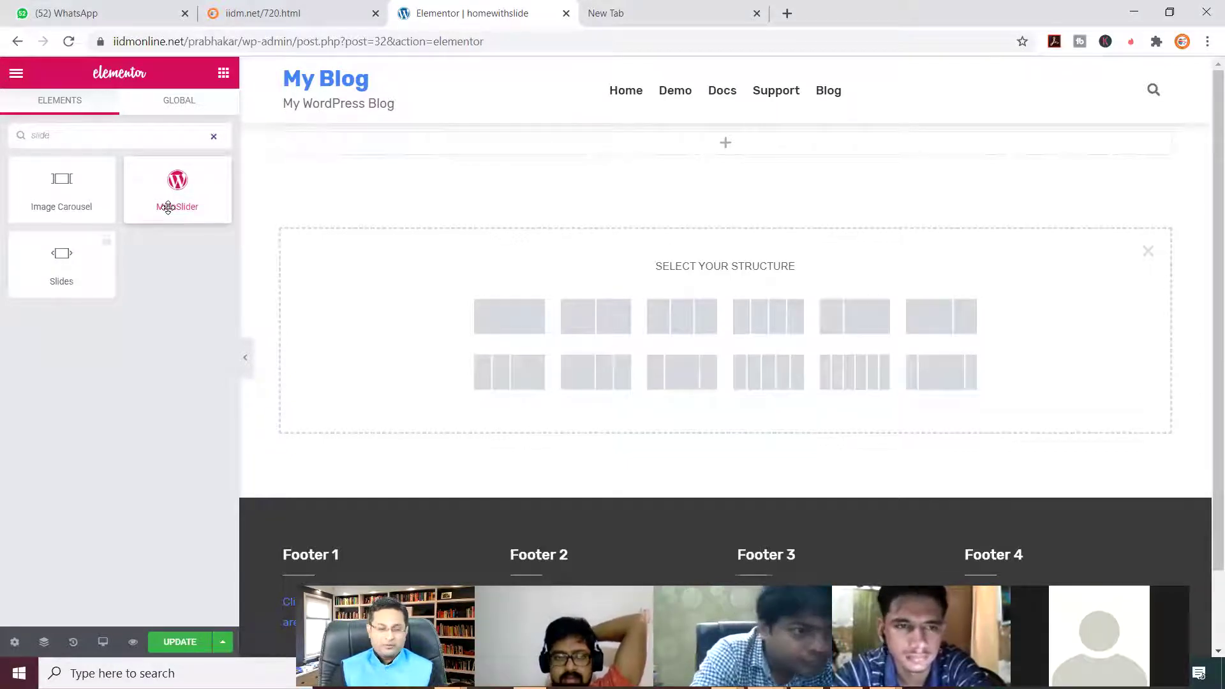
left_click_drag(174, 194, 706, 146)
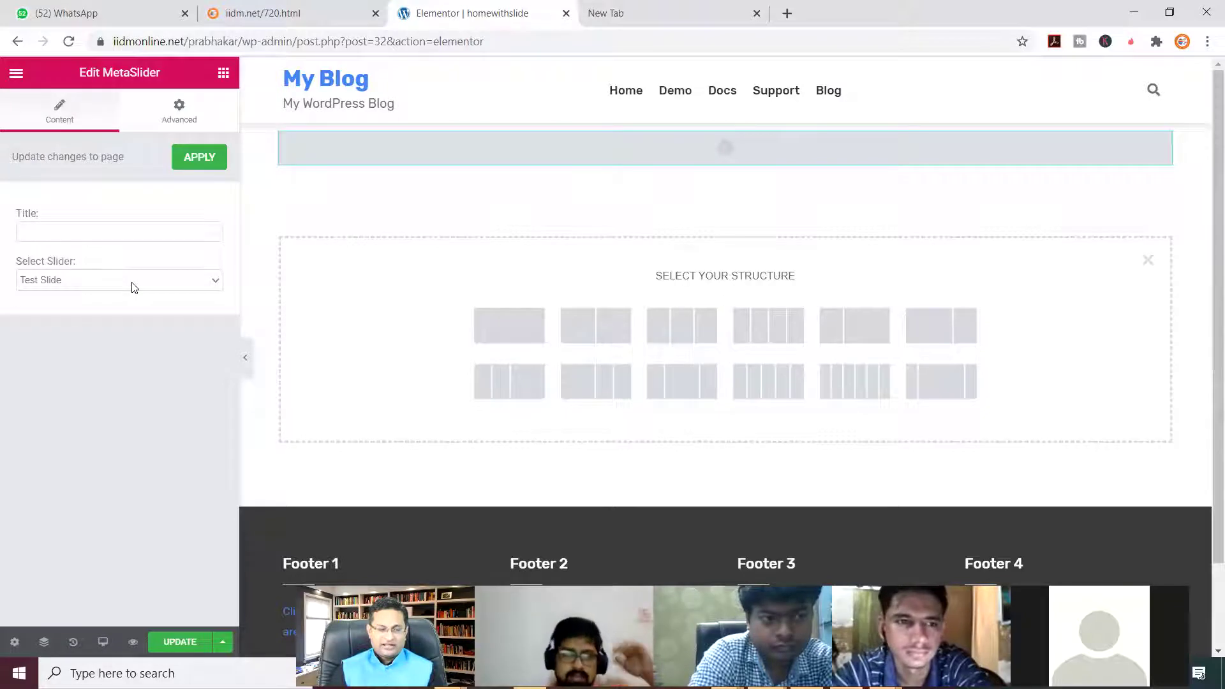
left_click(130, 281)
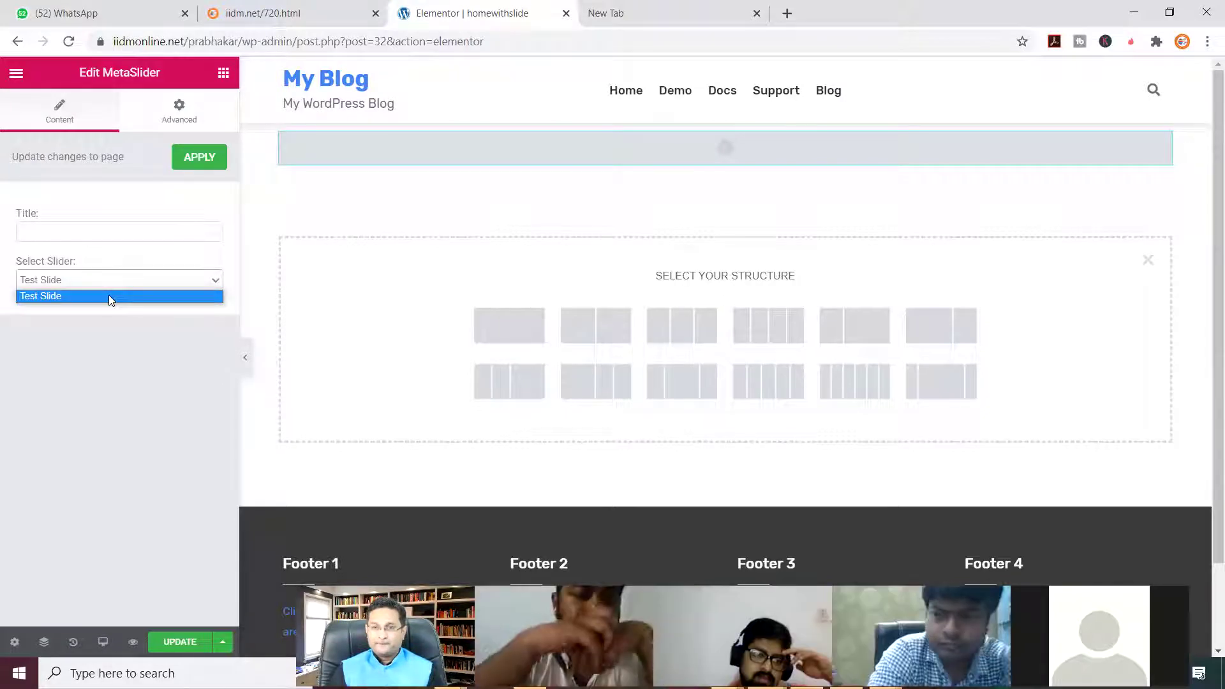
left_click(109, 294)
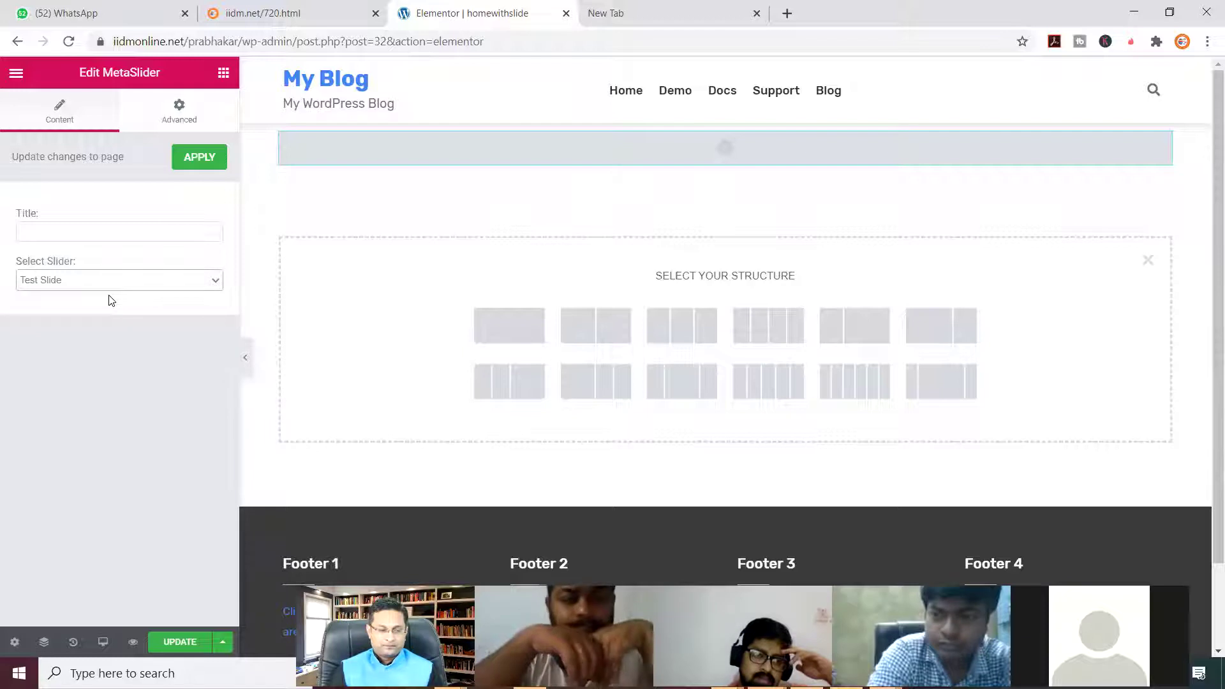
left_click(199, 160)
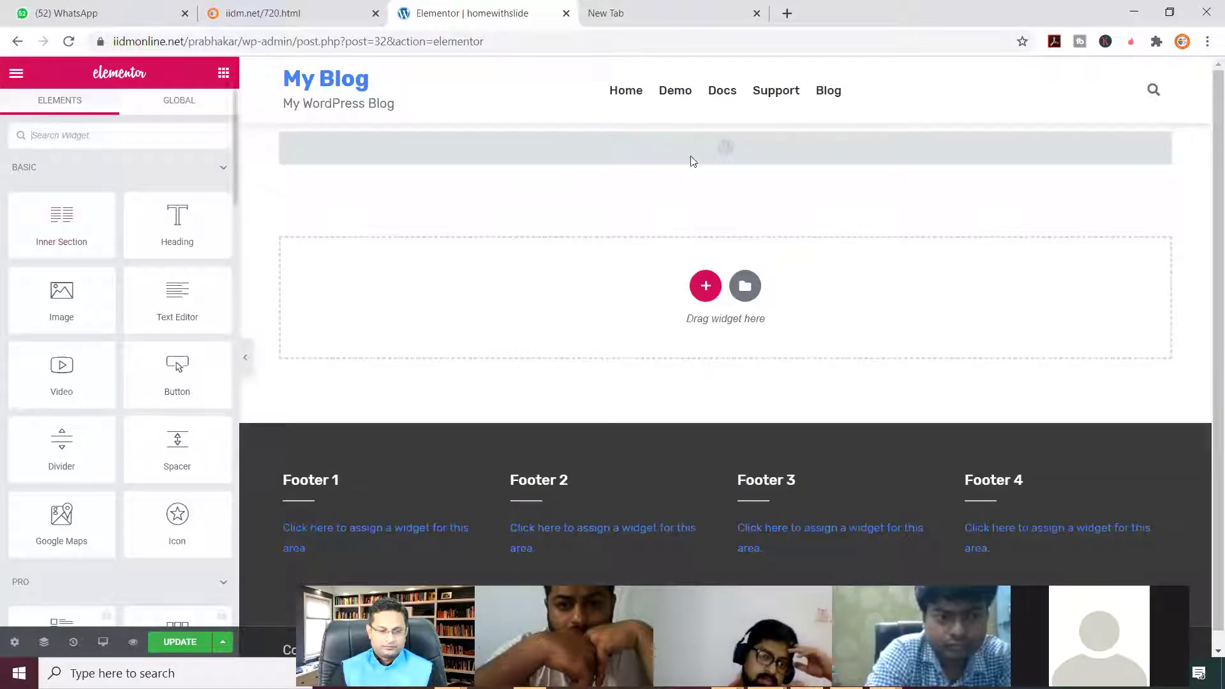
- Recheck the MetaSlider widget's Test Slide selection and advanced settings, and delete its section
left_click(735, 149)
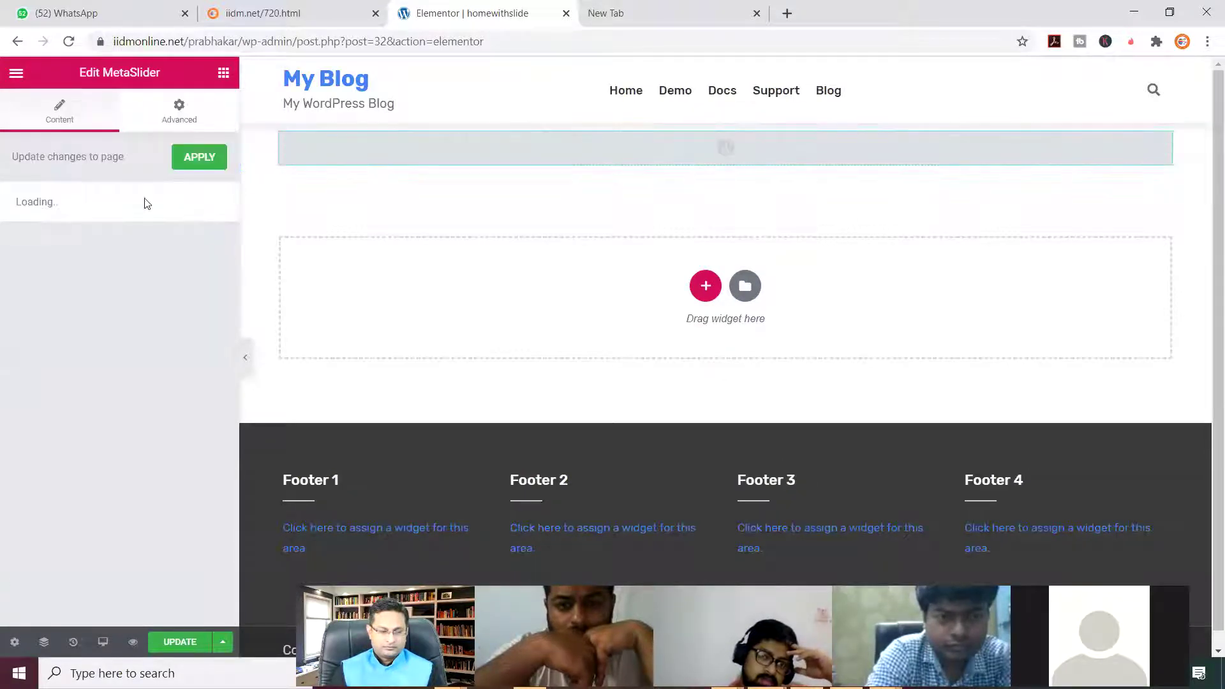
left_click(103, 287)
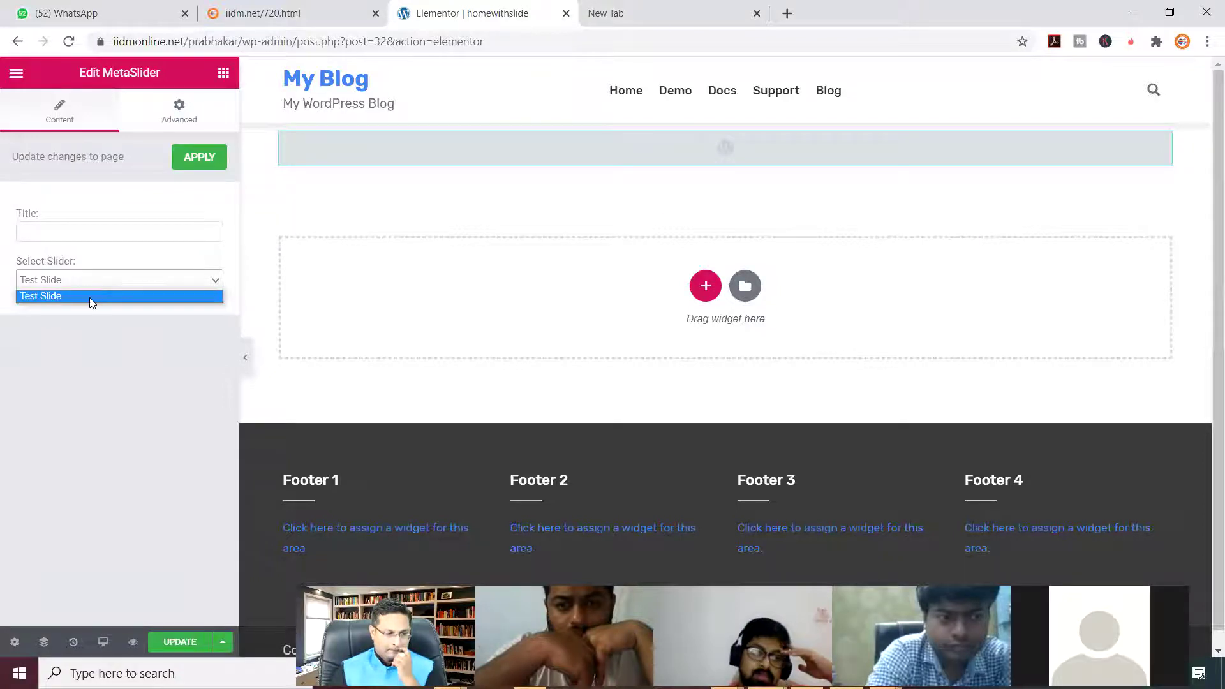
left_click(89, 298)
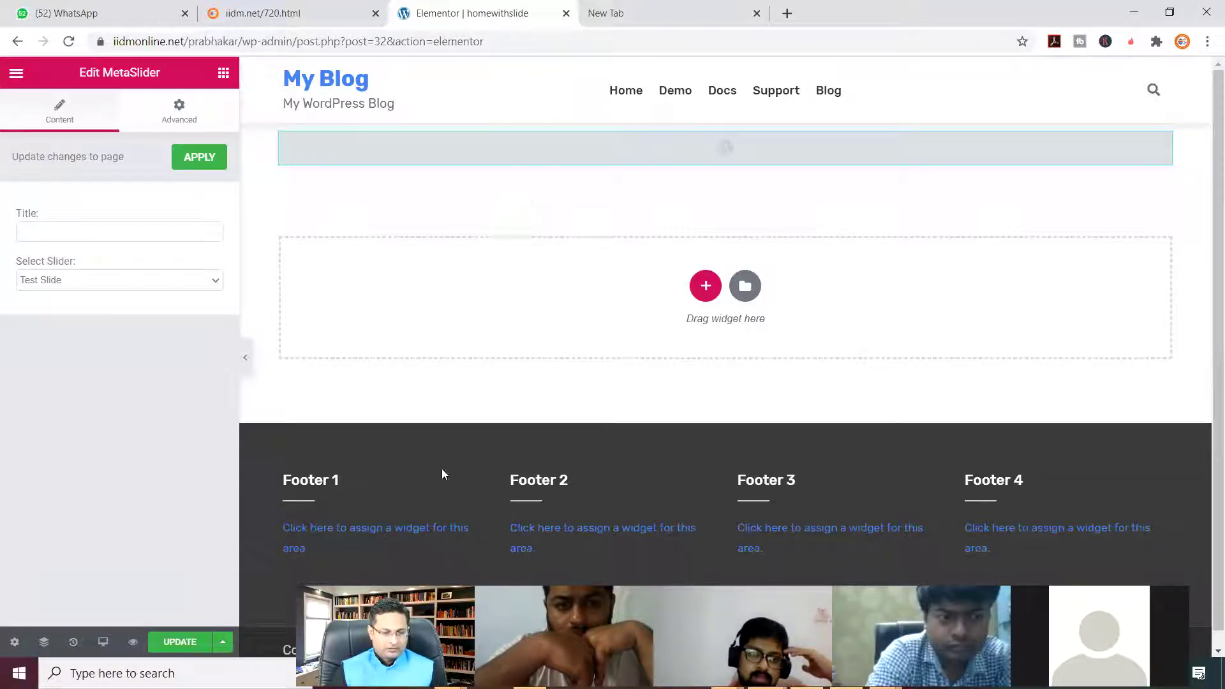
left_click(656, 388)
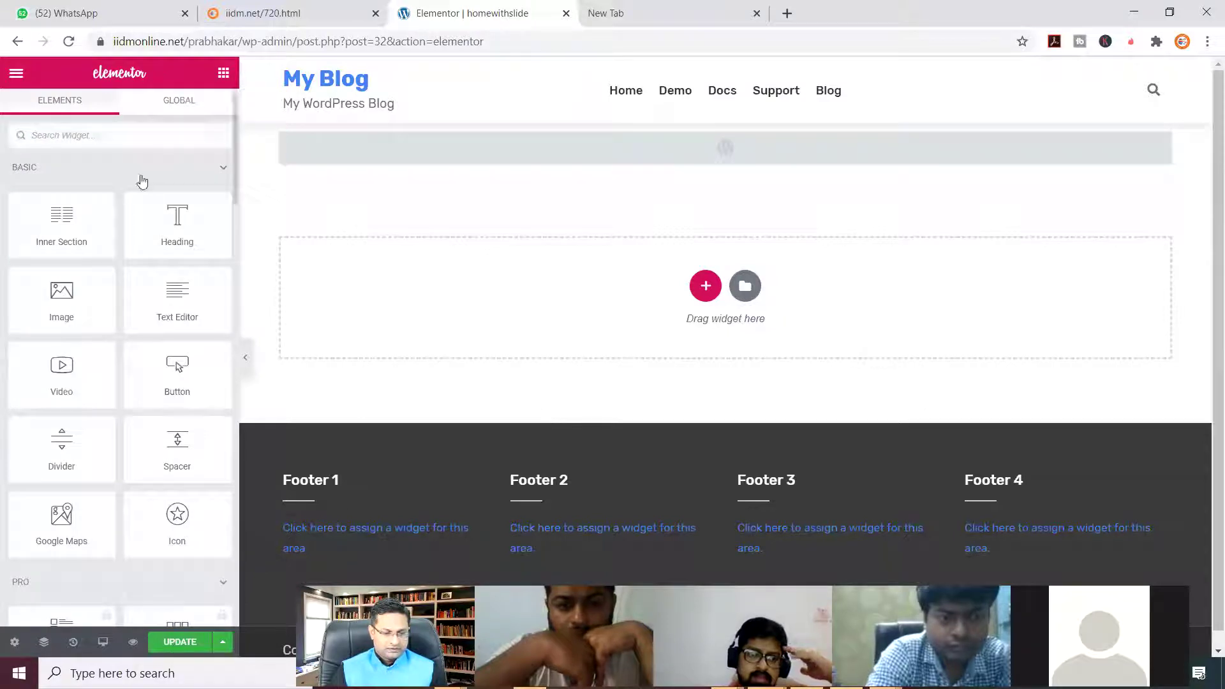
left_click(493, 150)
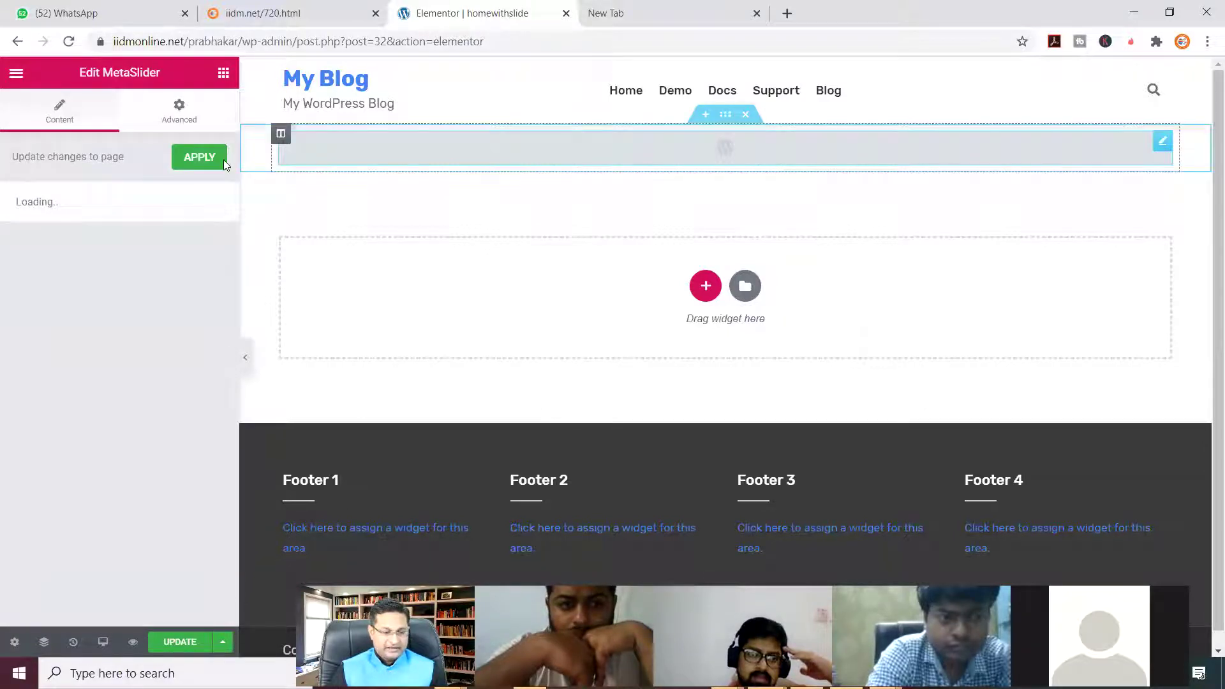
left_click(164, 115)
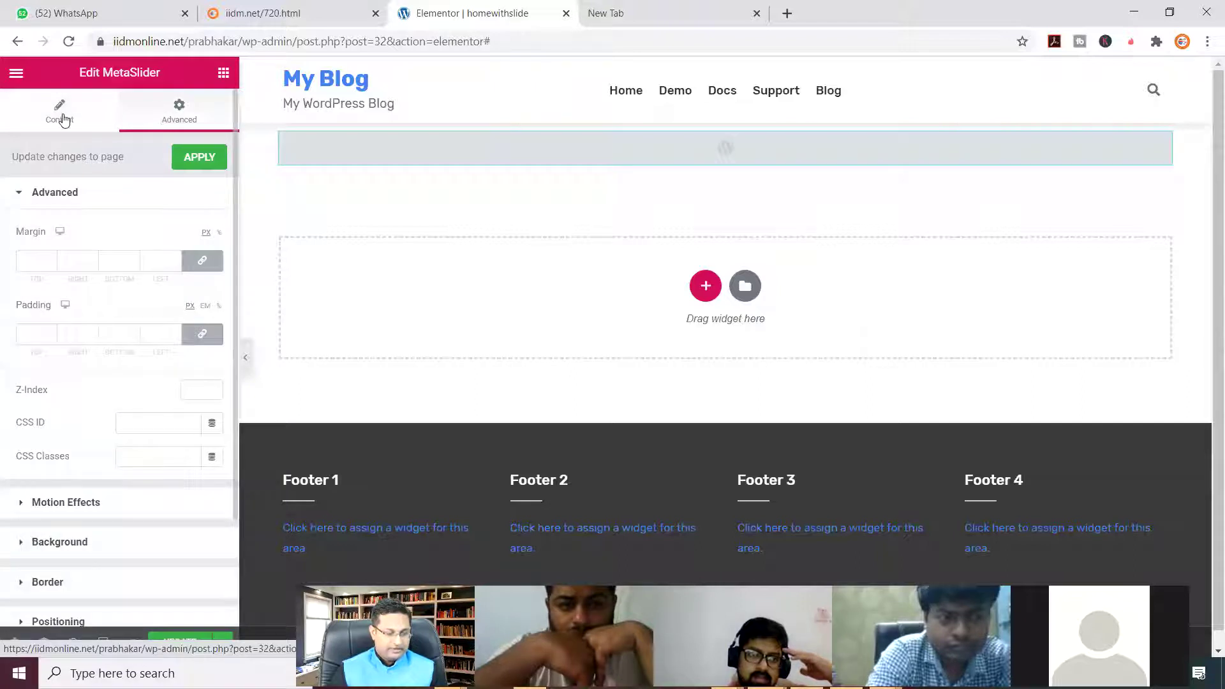
left_click(63, 120)
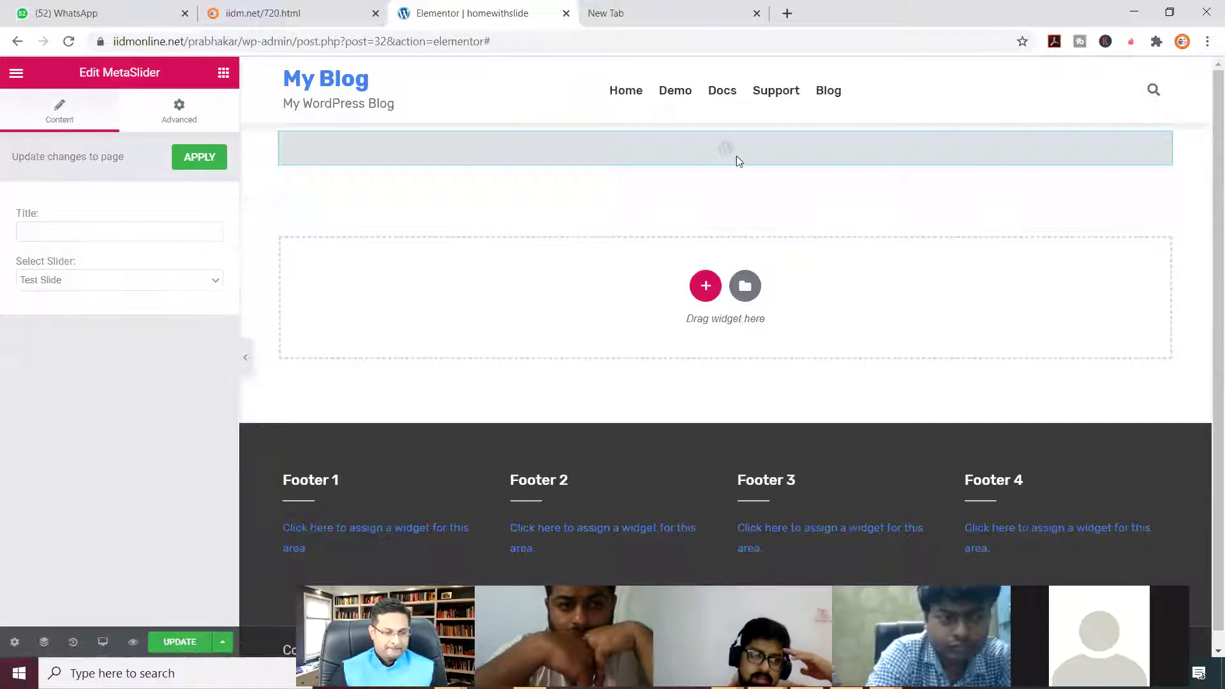
mouse_move(732, 145)
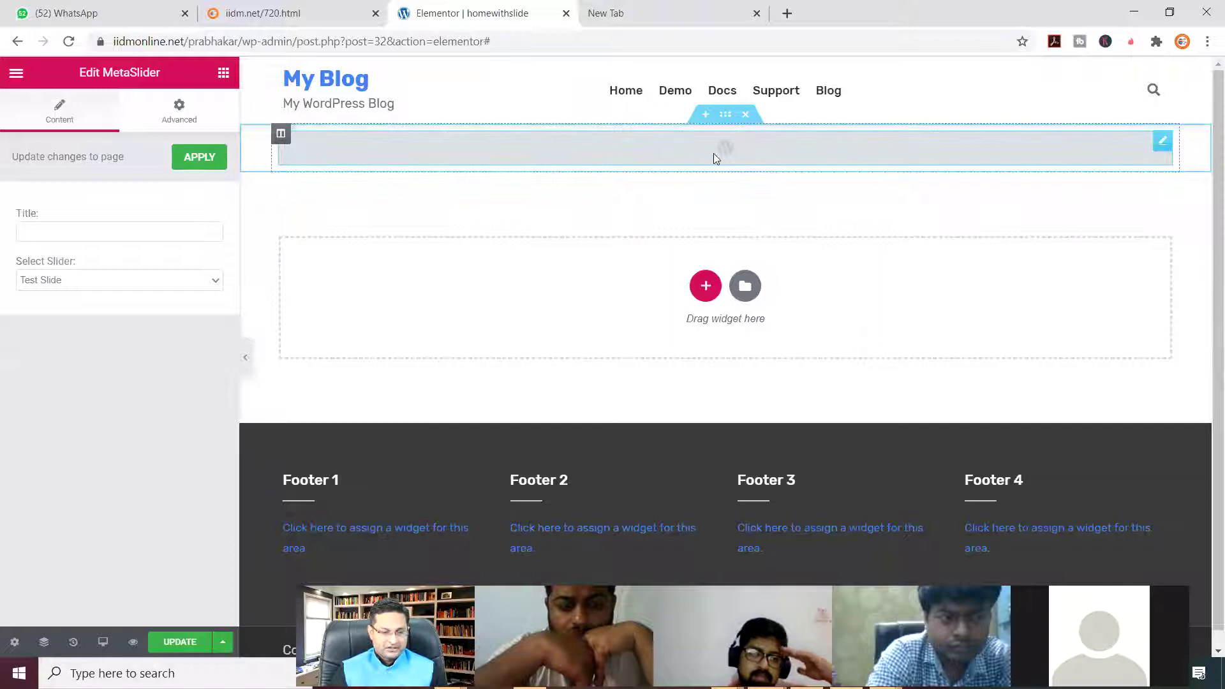
left_click(747, 116)
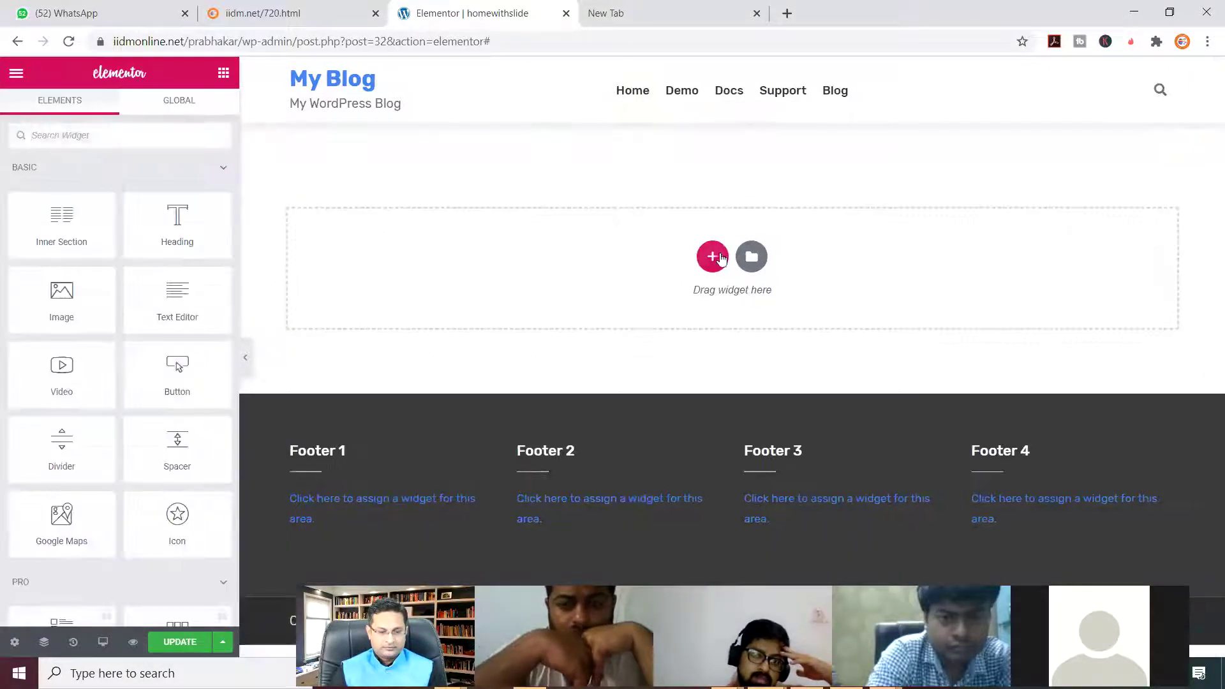
- Add a new single-column section and search the widgets for sli
left_click(713, 257)
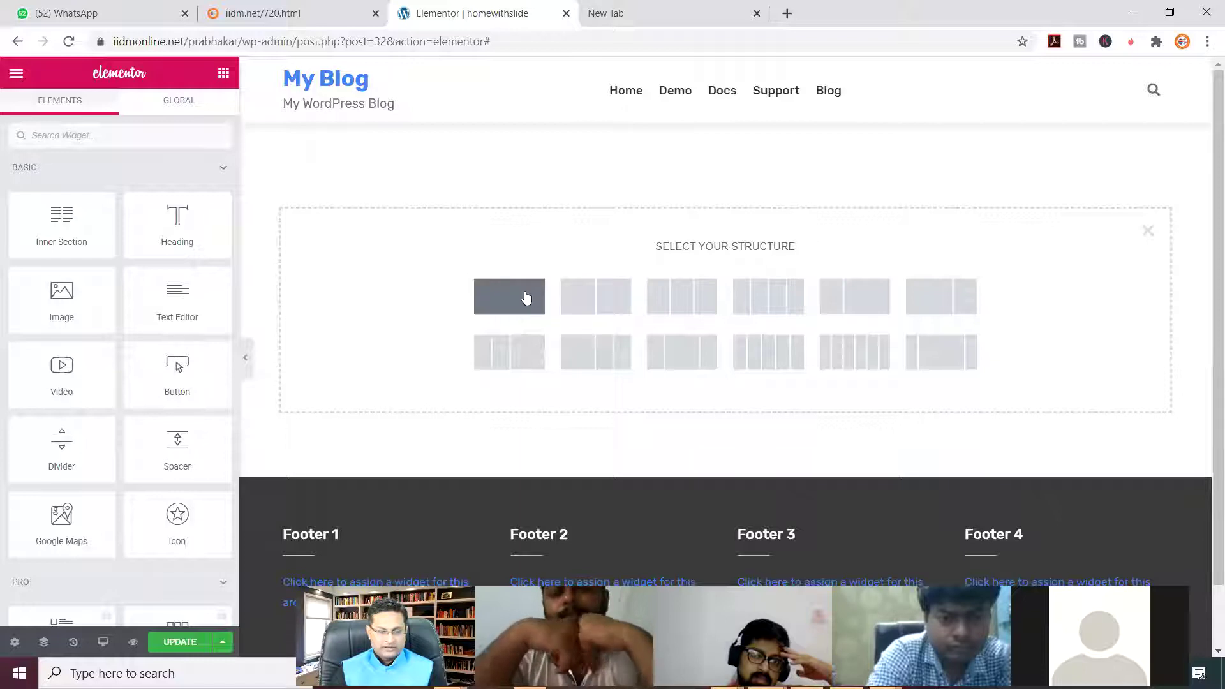
left_click(526, 297)
left_click(724, 145)
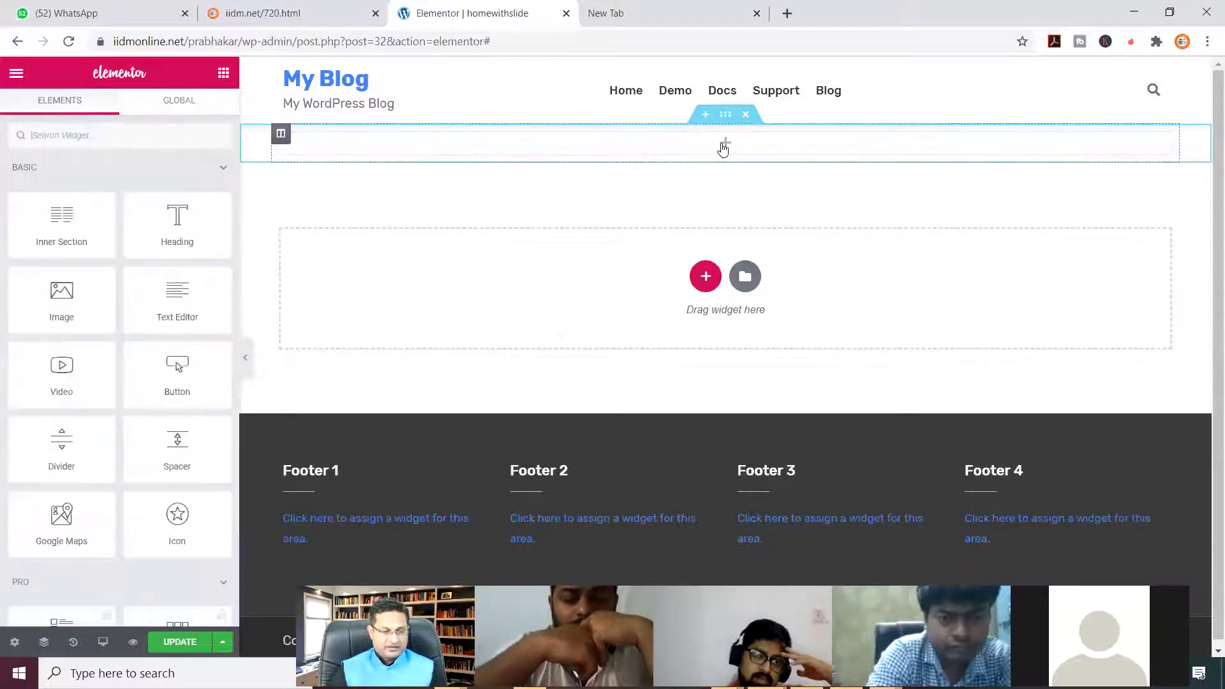
left_click(98, 140)
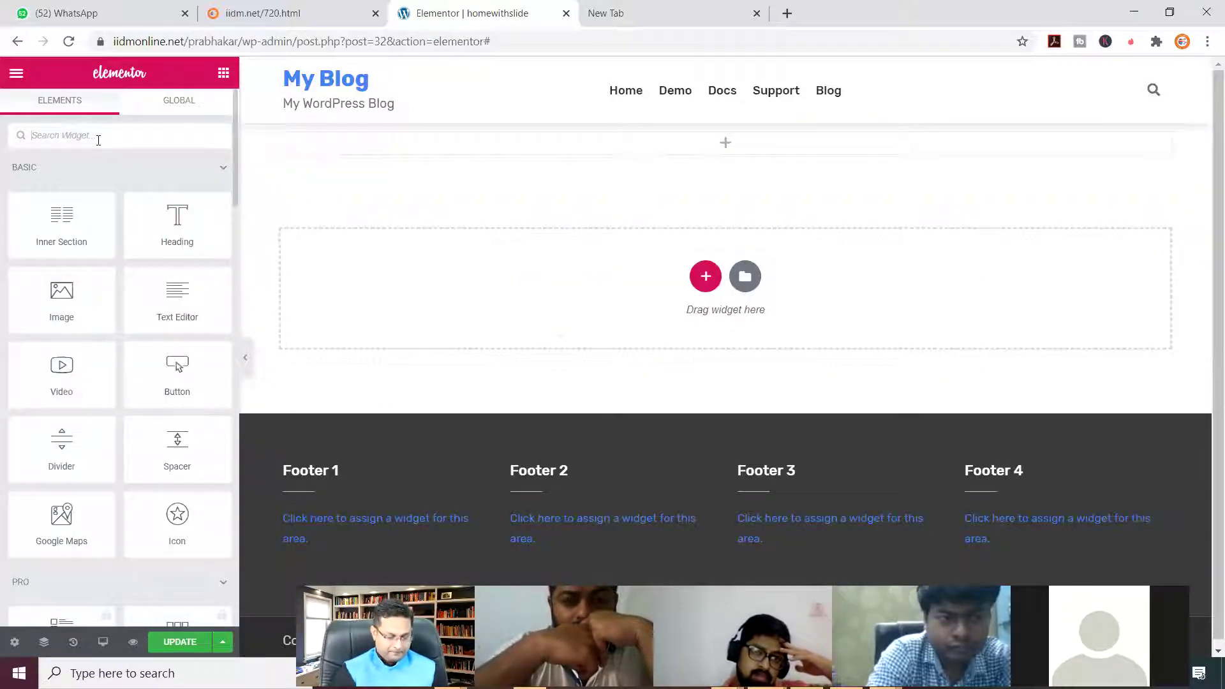
type("sli")
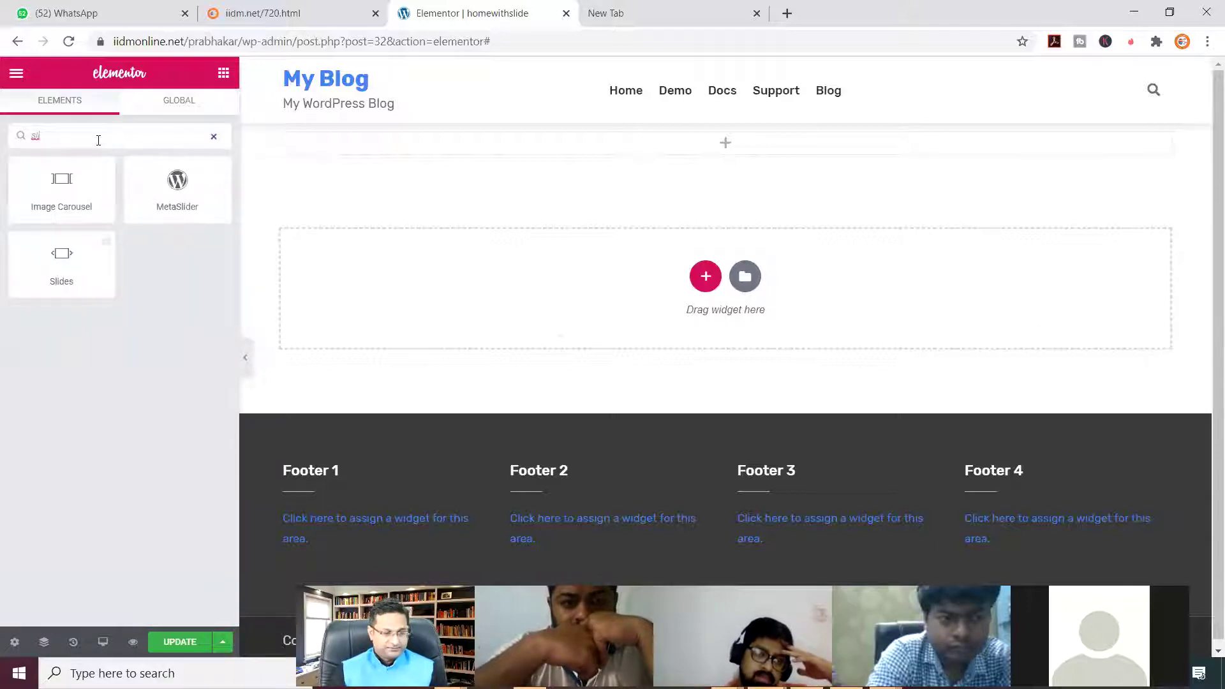
- Try to use the Slides widget and dismiss its Pro information
left_click(59, 275)
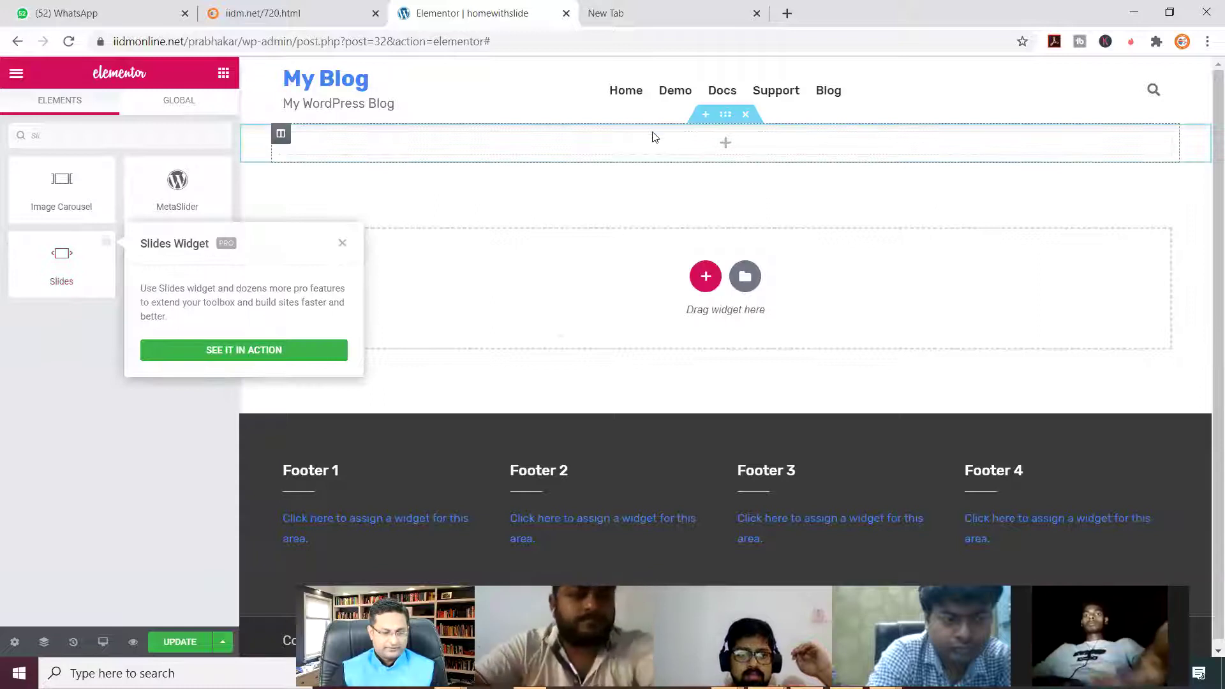
left_click(342, 245)
left_click(72, 271)
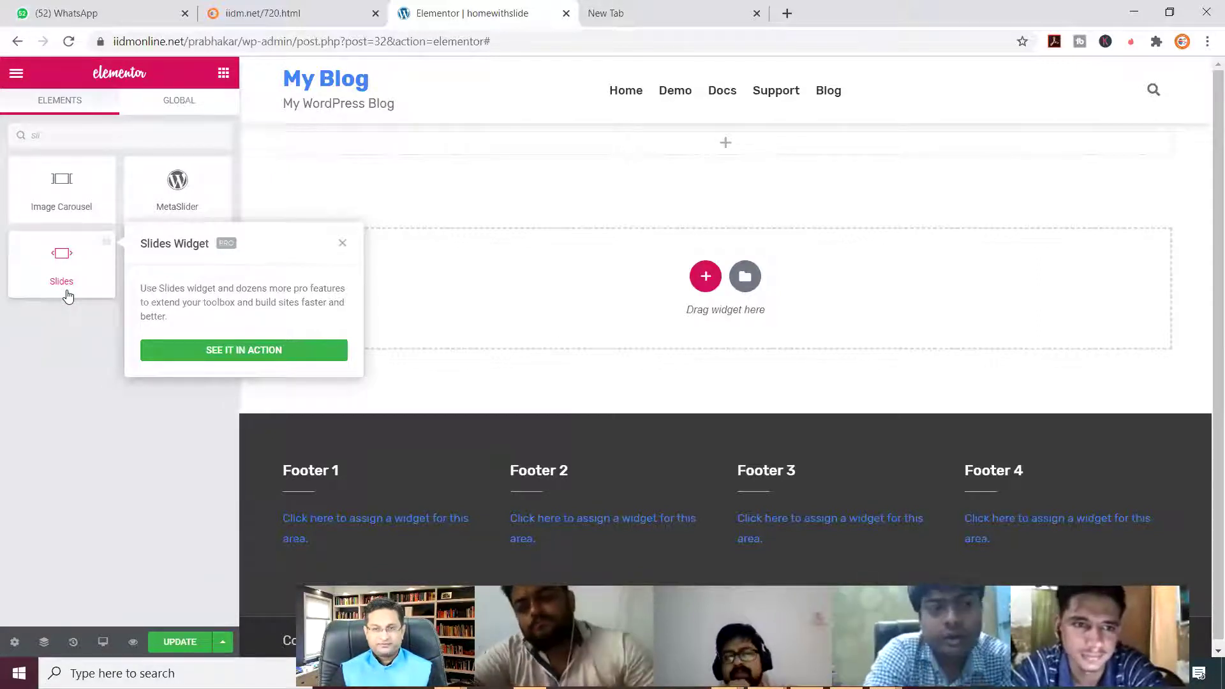
left_click(89, 361)
- Place an Image Carousel widget in the empty section
left_click_drag(60, 192, 703, 141)
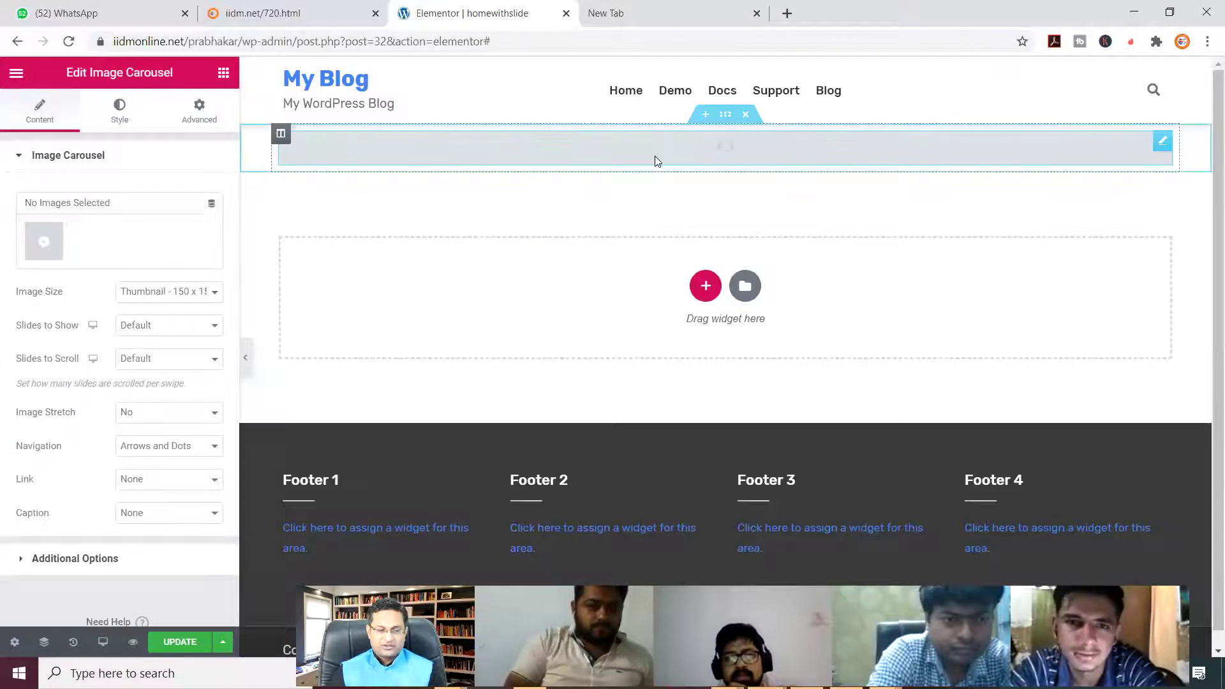
left_click(203, 295)
left_click(205, 298)
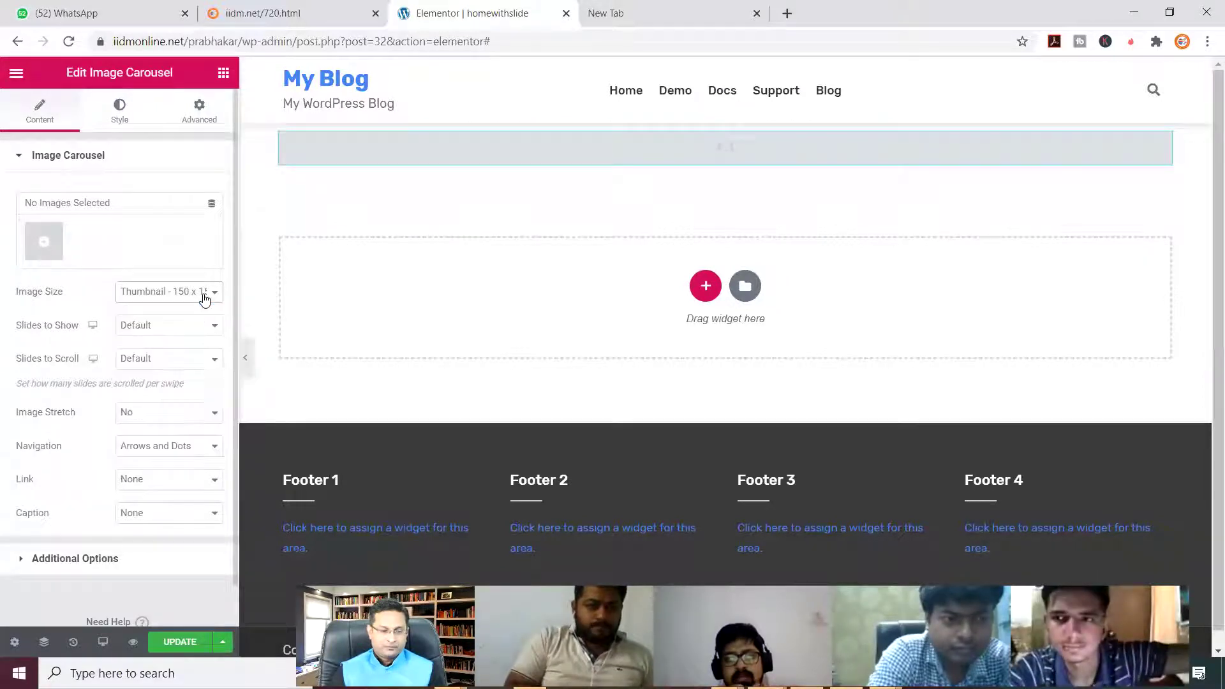
- Create a gallery from the first four media library images and insert it into the carousel
left_click(45, 242)
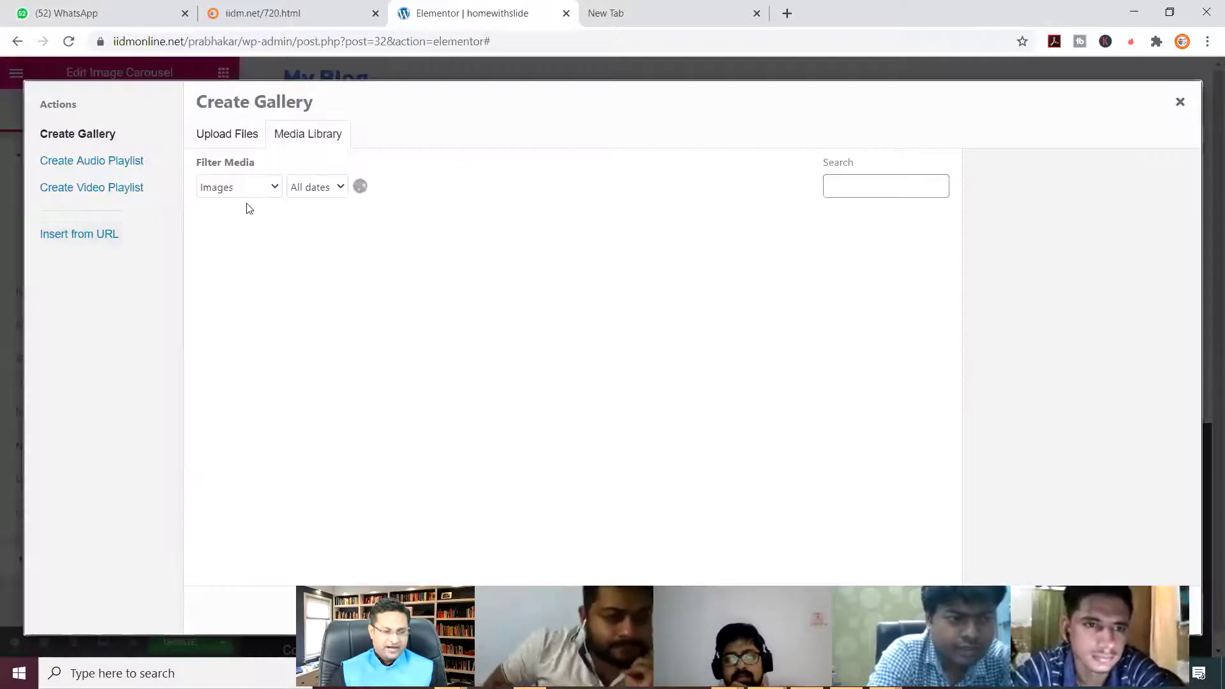
left_click(268, 293)
left_click(424, 288)
left_click(501, 279)
left_click(631, 282)
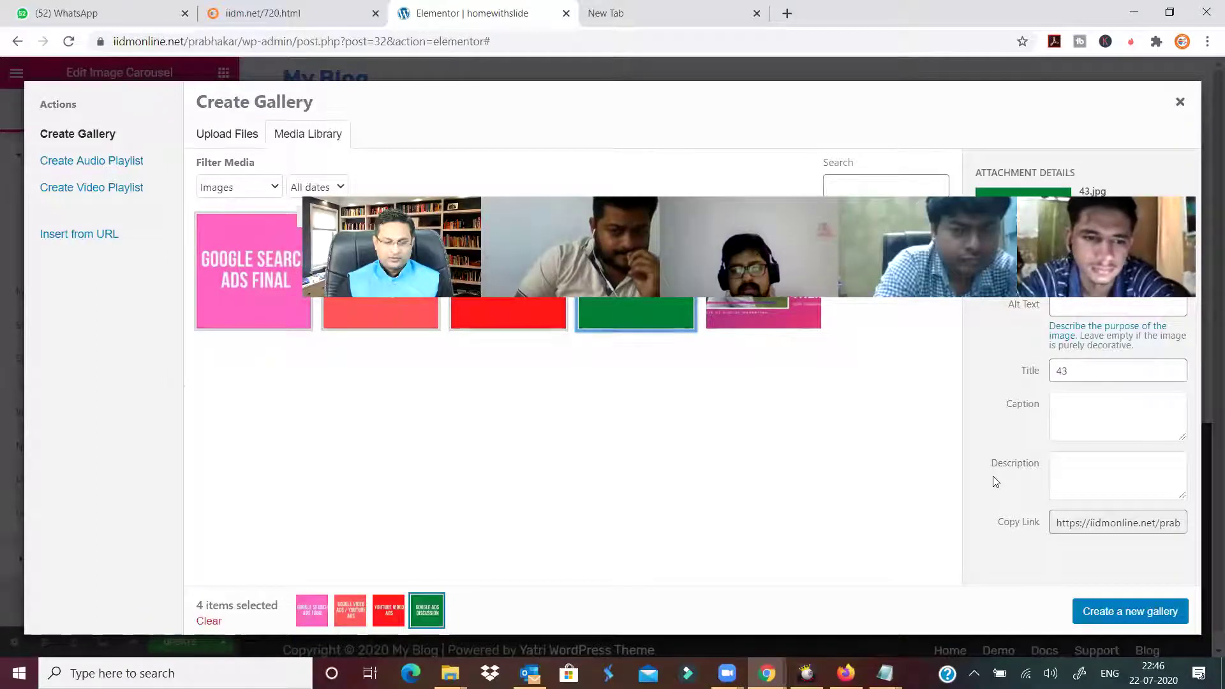
left_click(1127, 611)
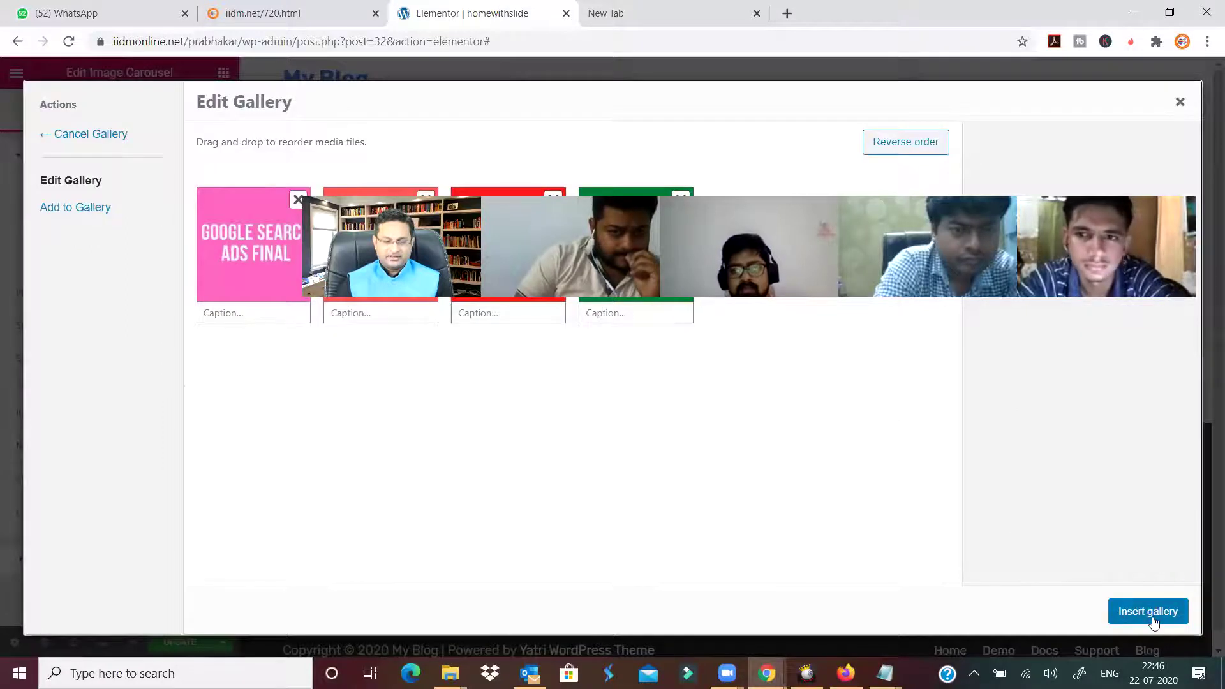
left_click(1148, 611)
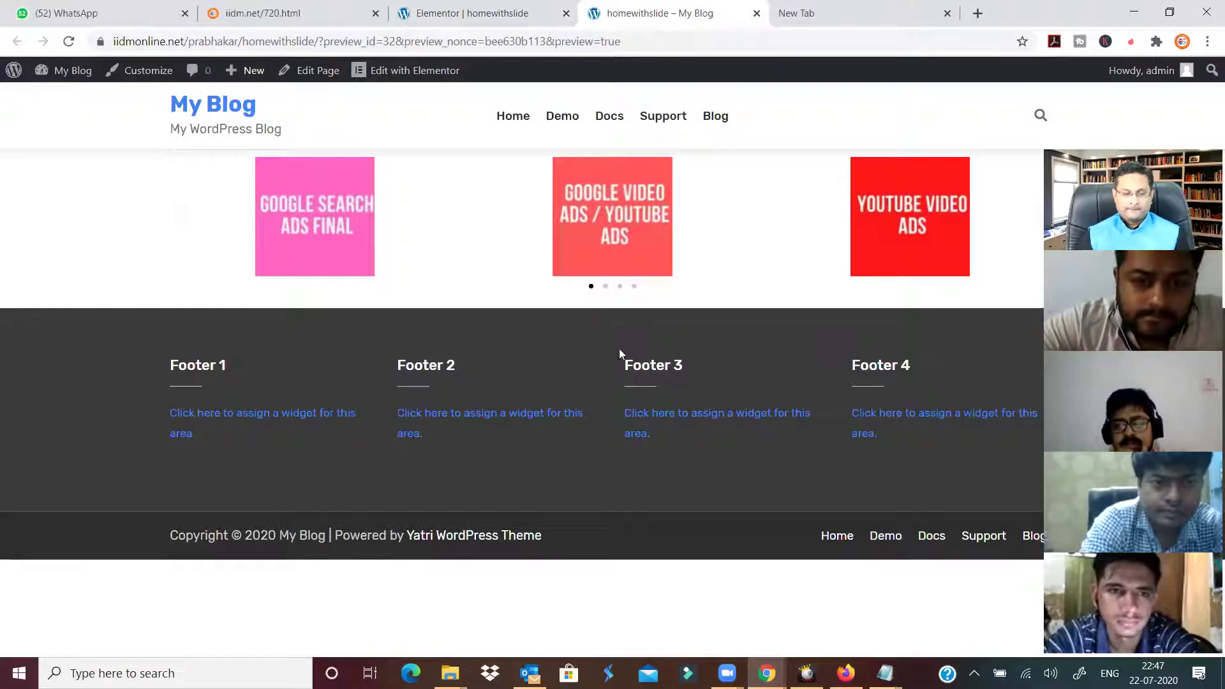
- Swipe through the image carousel on the homewithslide preview page to check its sliding
left_click_drag(666, 240, 510, 251)
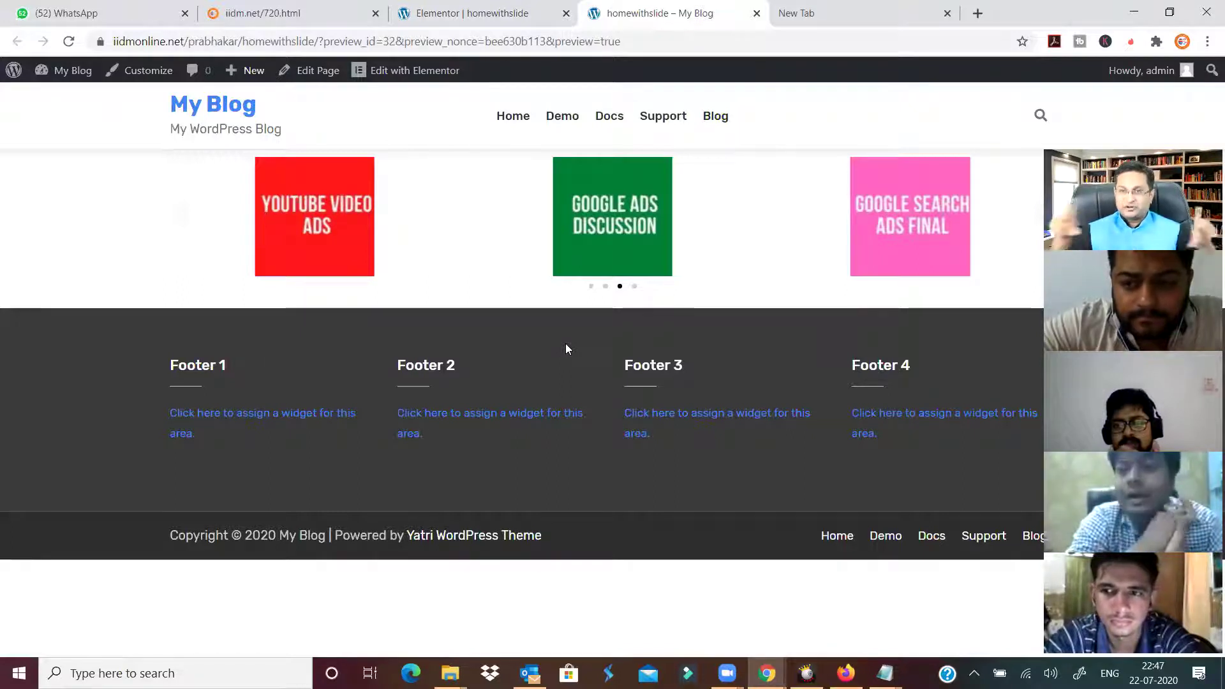
- Open the rajcooling.com website in the empty browser tab to view its home page slider
left_click(833, 17)
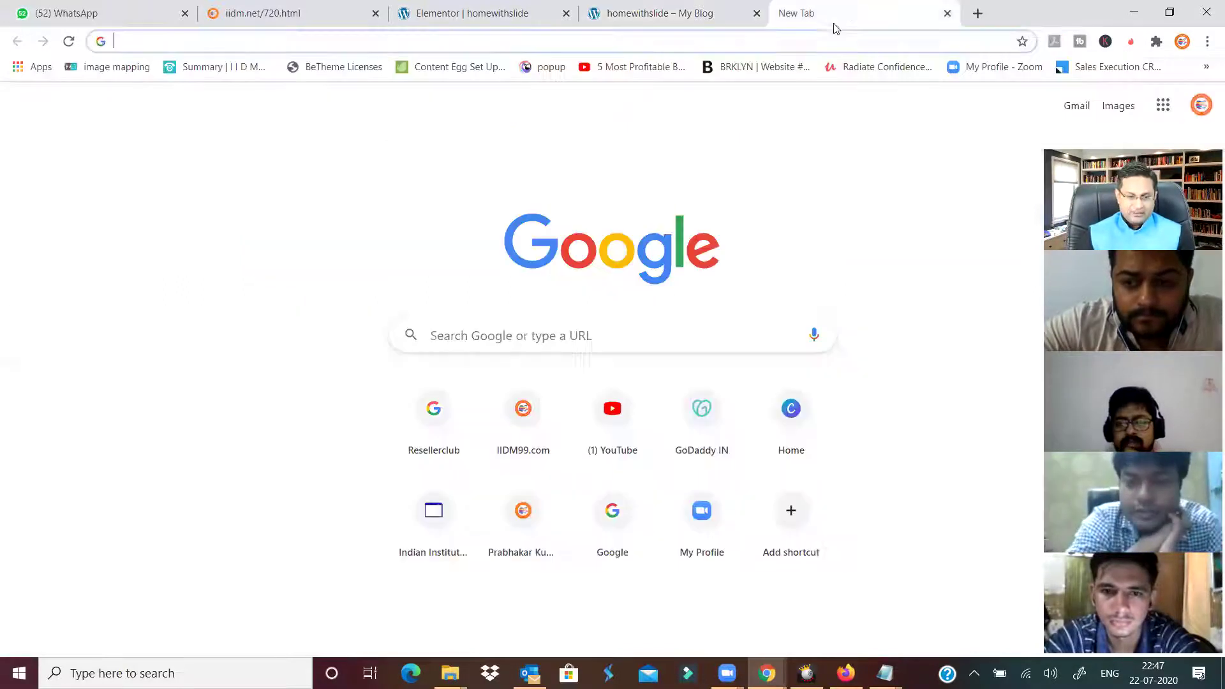
left_click(798, 49)
type("raj")
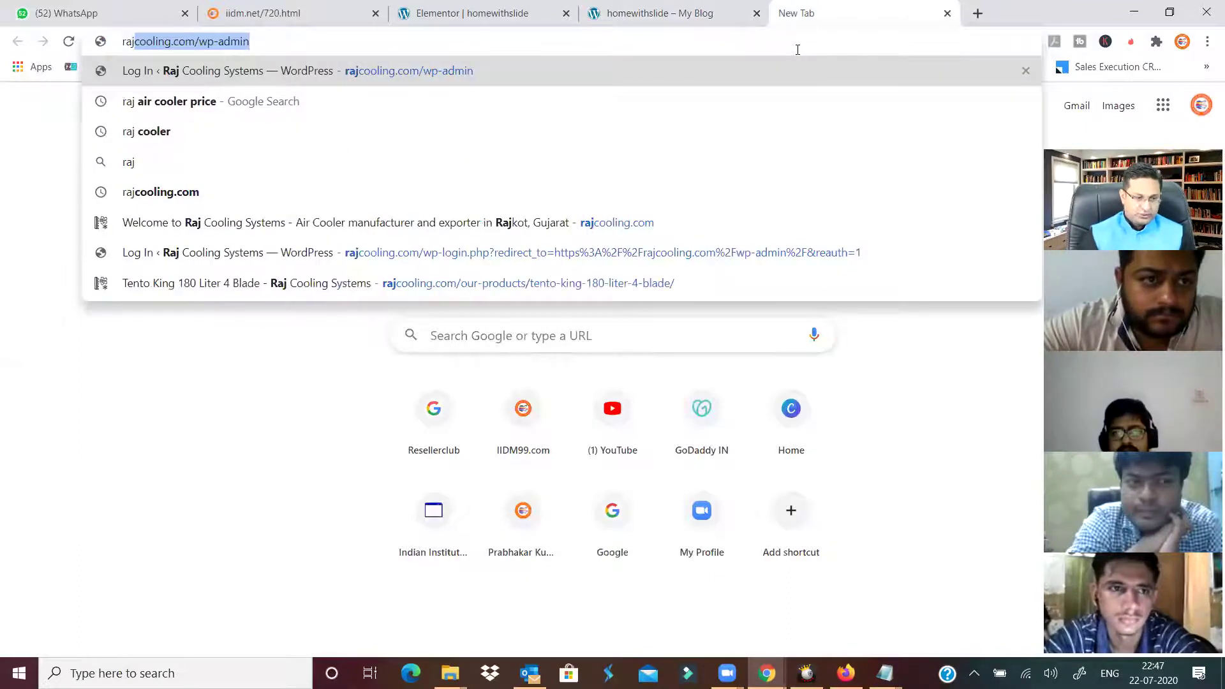
type("0")
key("BackSpace")
key("BackSpace")
key("BackSpace")
key("BackSpace")
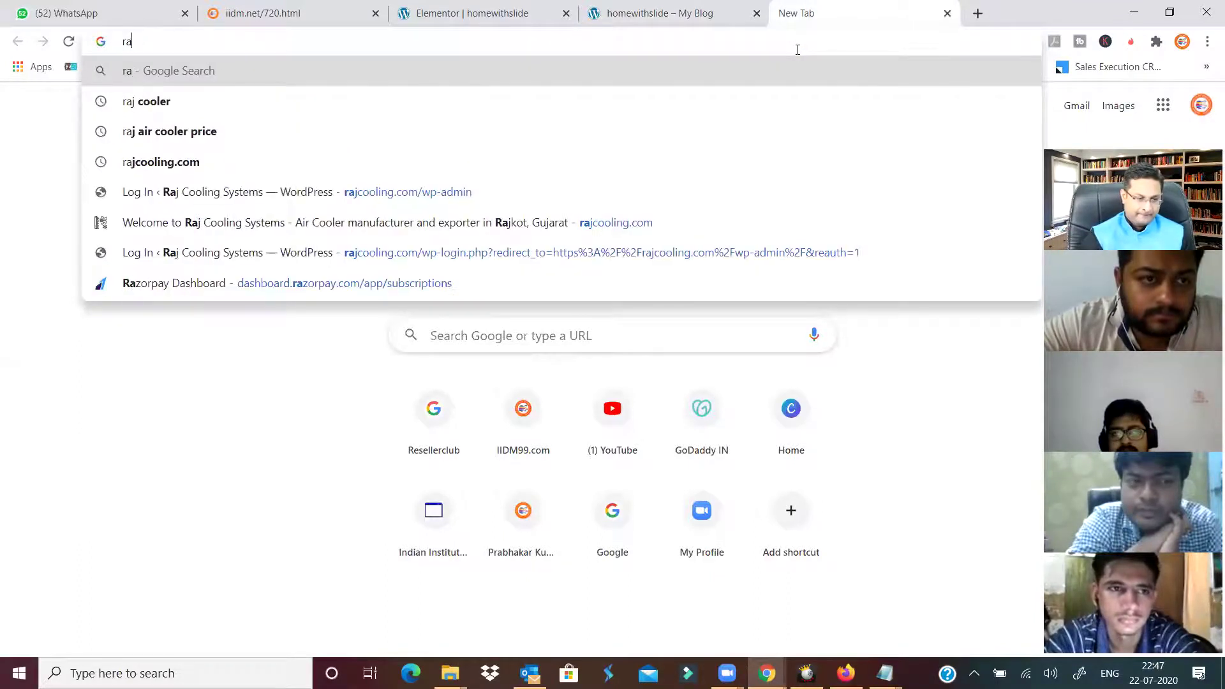
type("rajj")
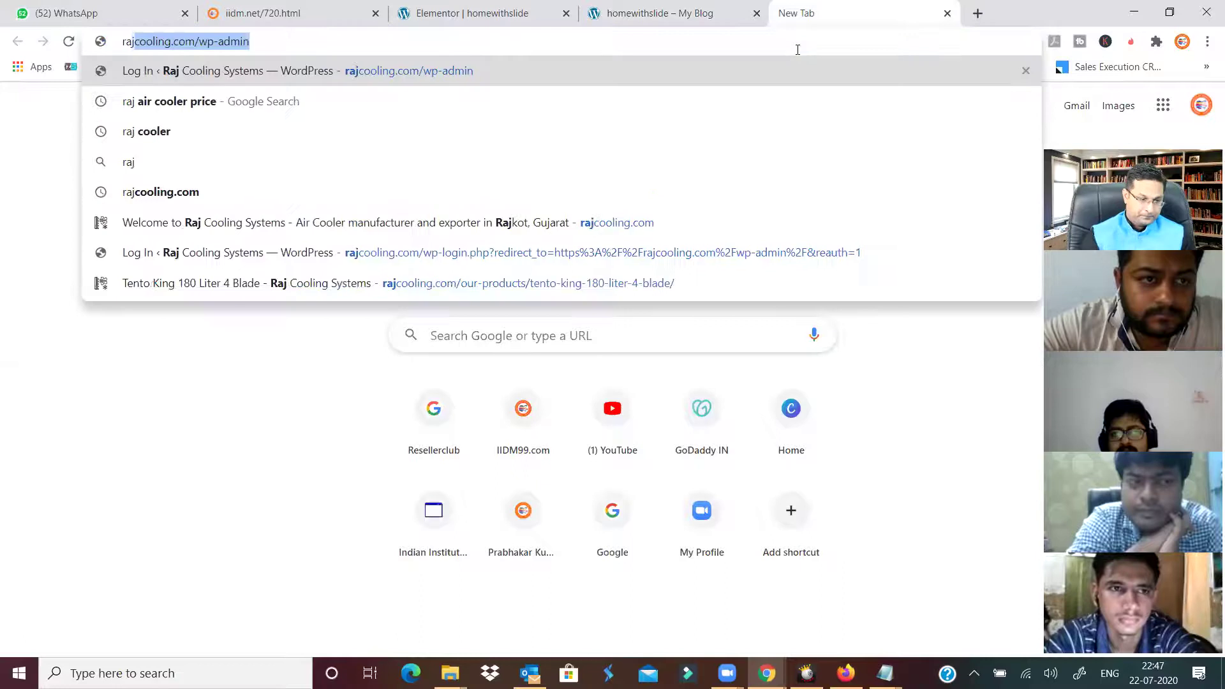
key("End")
key("BackSpace")
key("BackSpace")
key("BackSpace")
key("BackSpace")
key("BackSpace")
key("BackSpace")
key("BackSpace")
key("BackSpace")
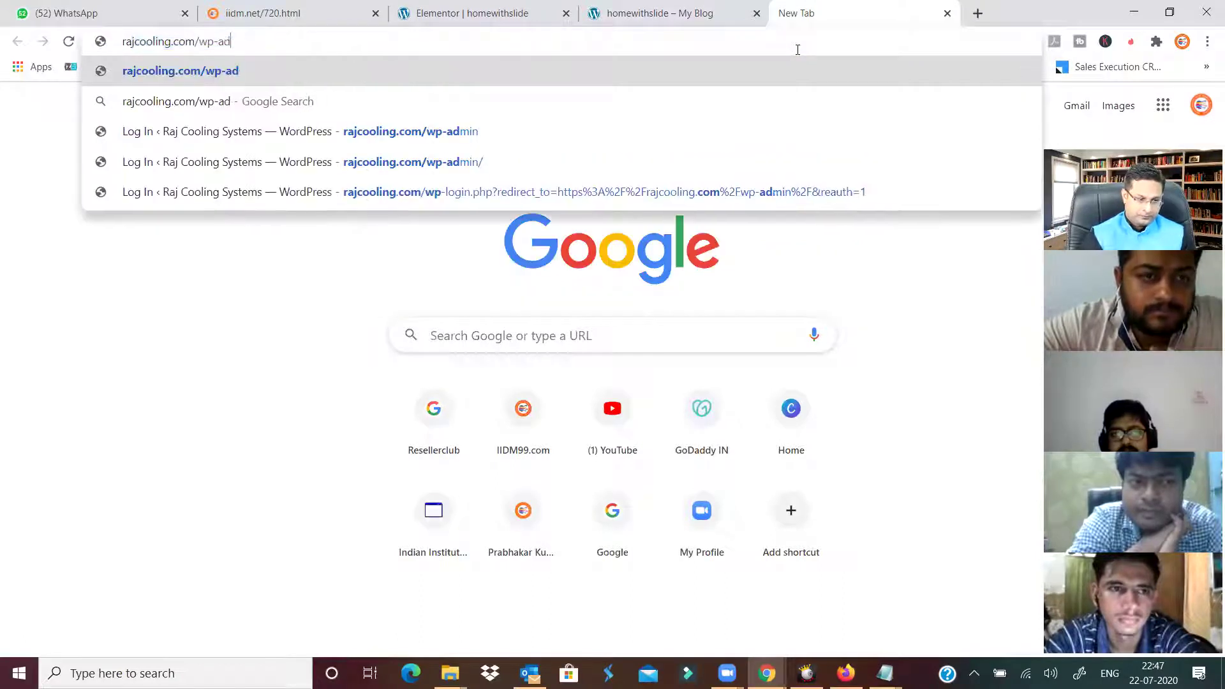
key("Return")
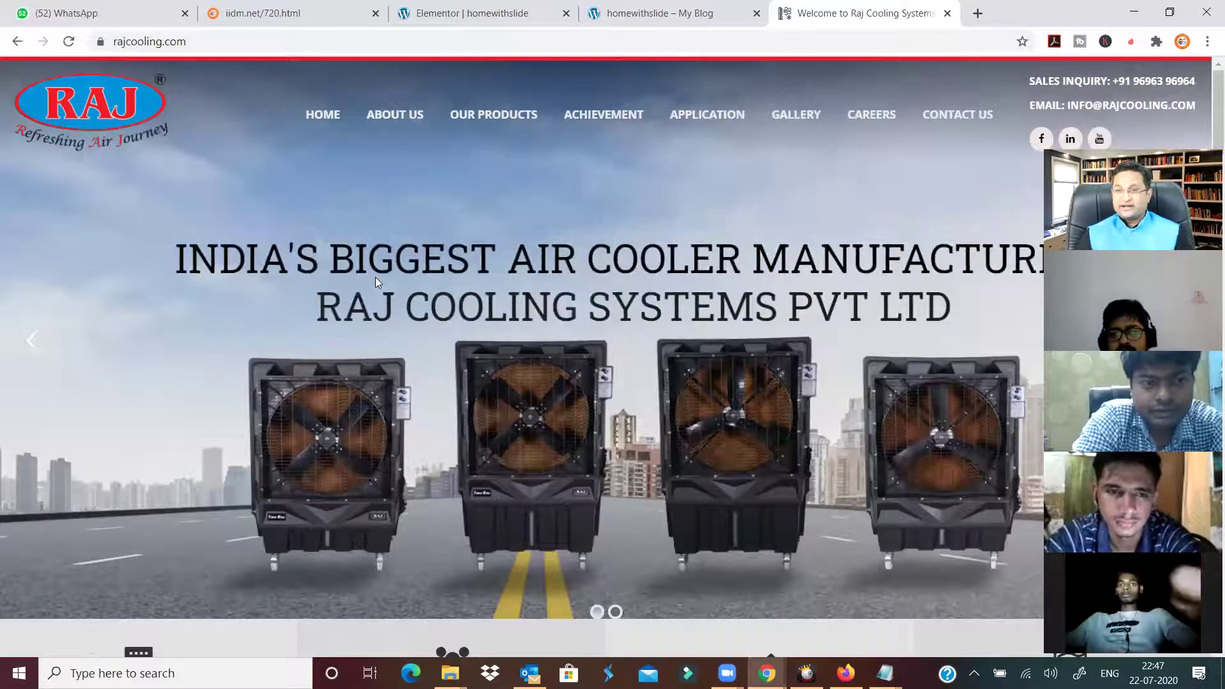
- Return to the homewithslide Elementor editor and exit it to the WordPress dashboard's list of pages
left_click(648, 13)
left_click(485, 14)
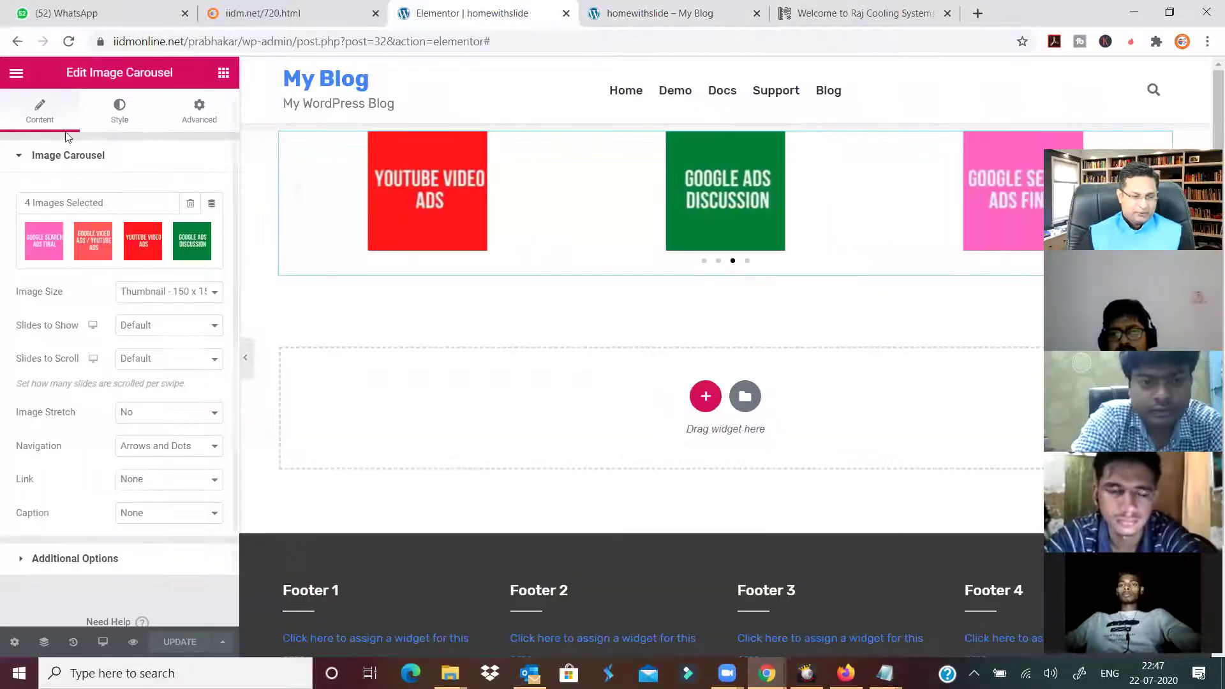
left_click(16, 74)
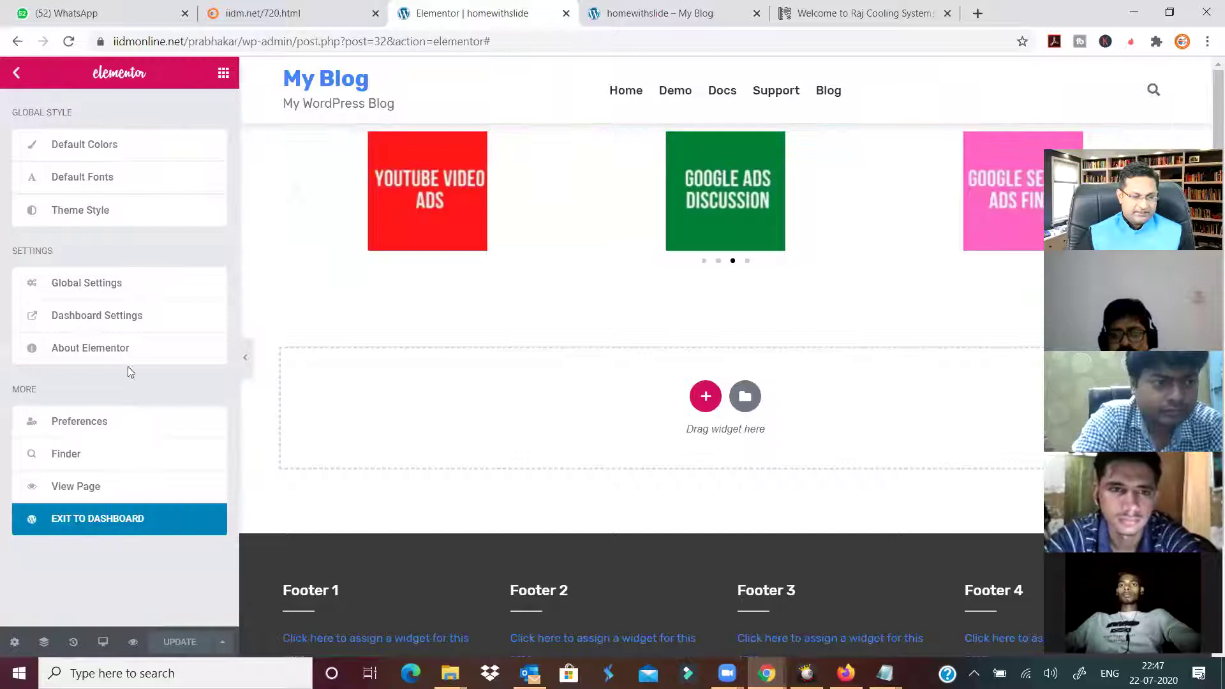
left_click(99, 528)
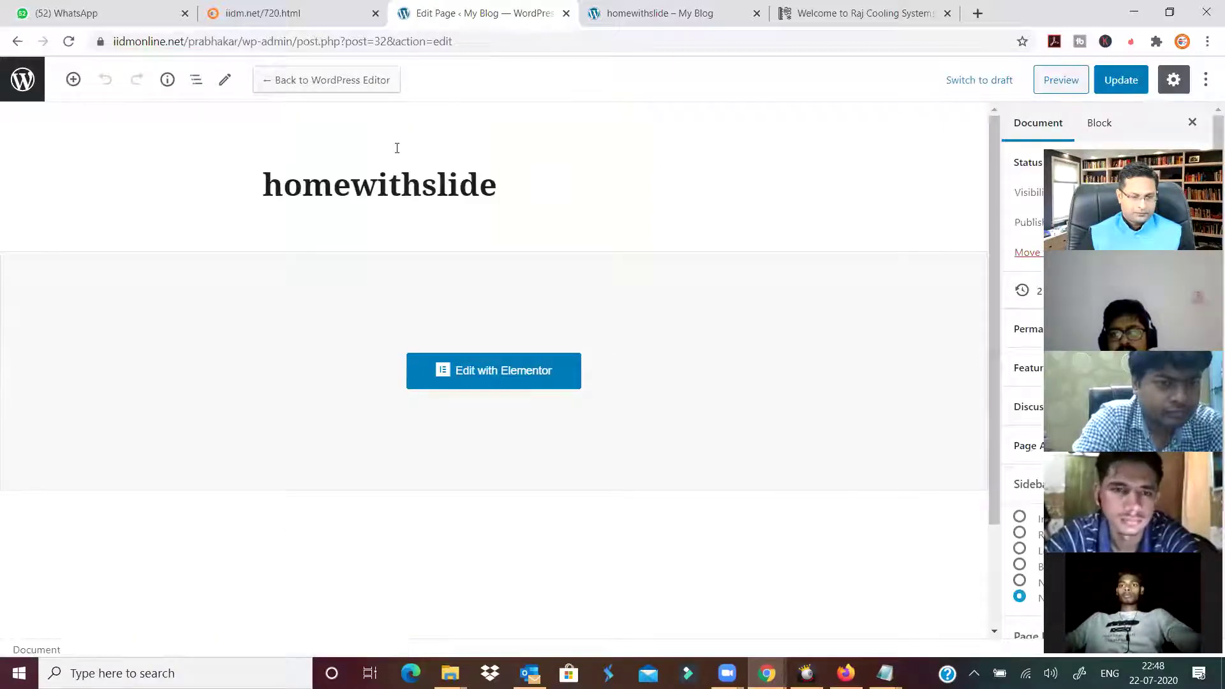
left_click(22, 79)
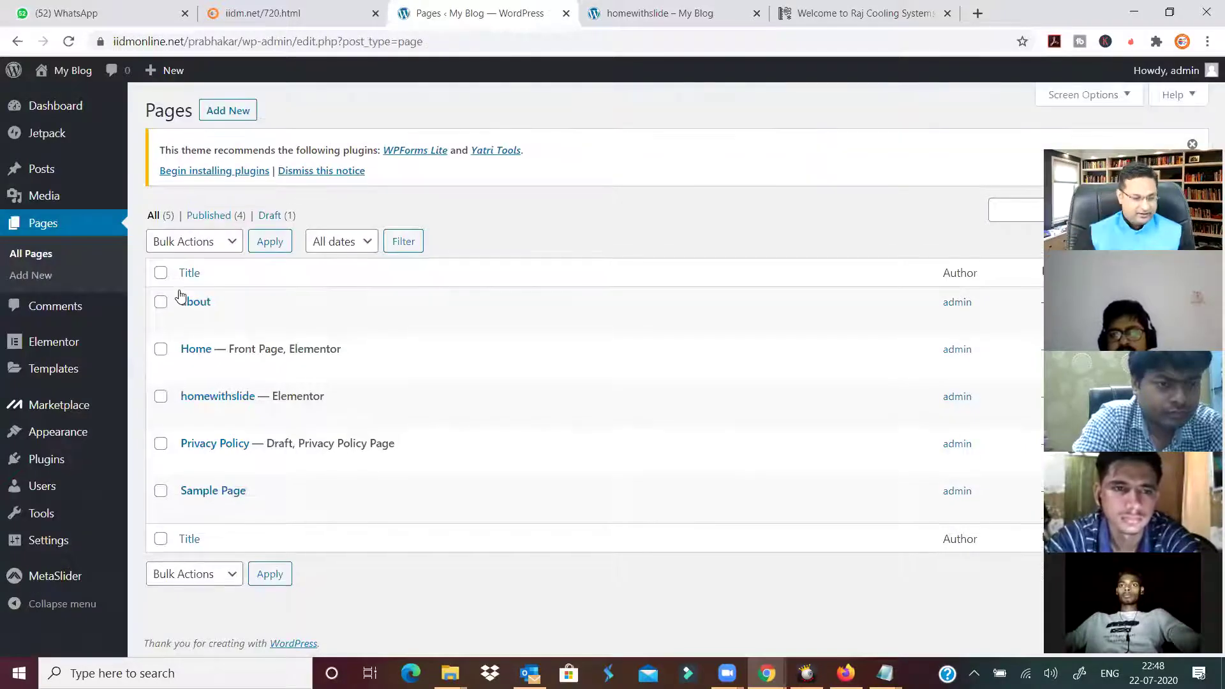
- Open the Test Slide slideshow in MetaSlider and copy its shortcode
left_click(56, 579)
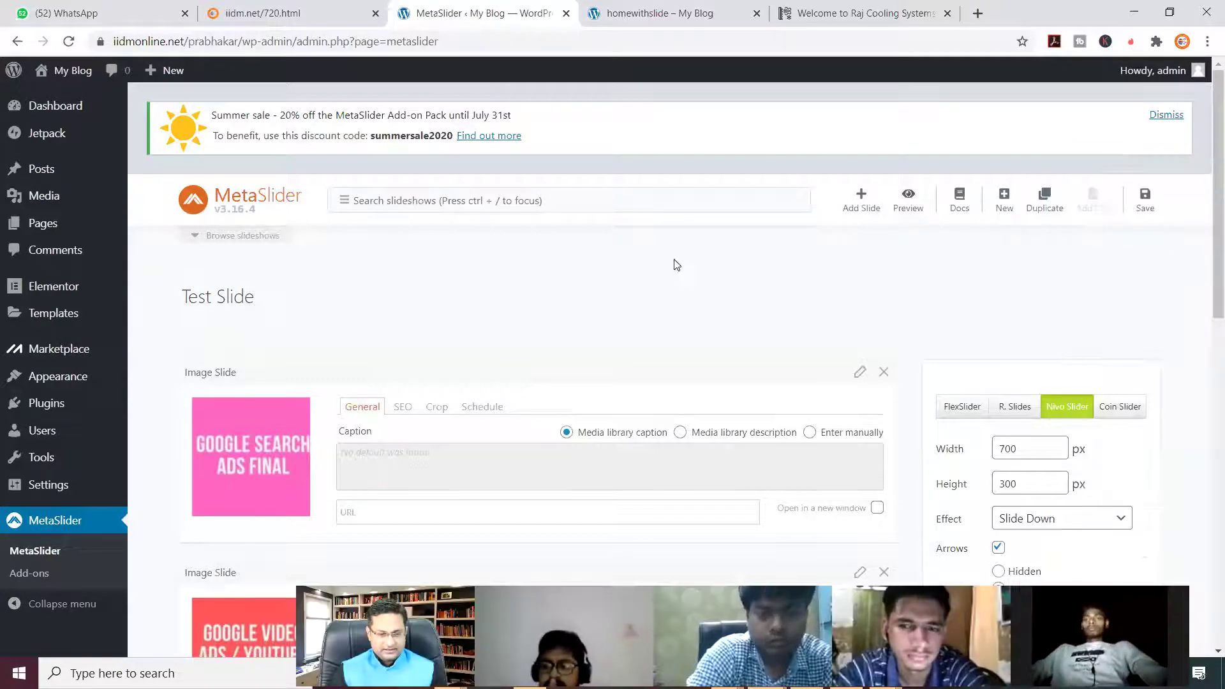
scroll(1001, 400, "down", 7)
scroll(1001, 400, "down", 2)
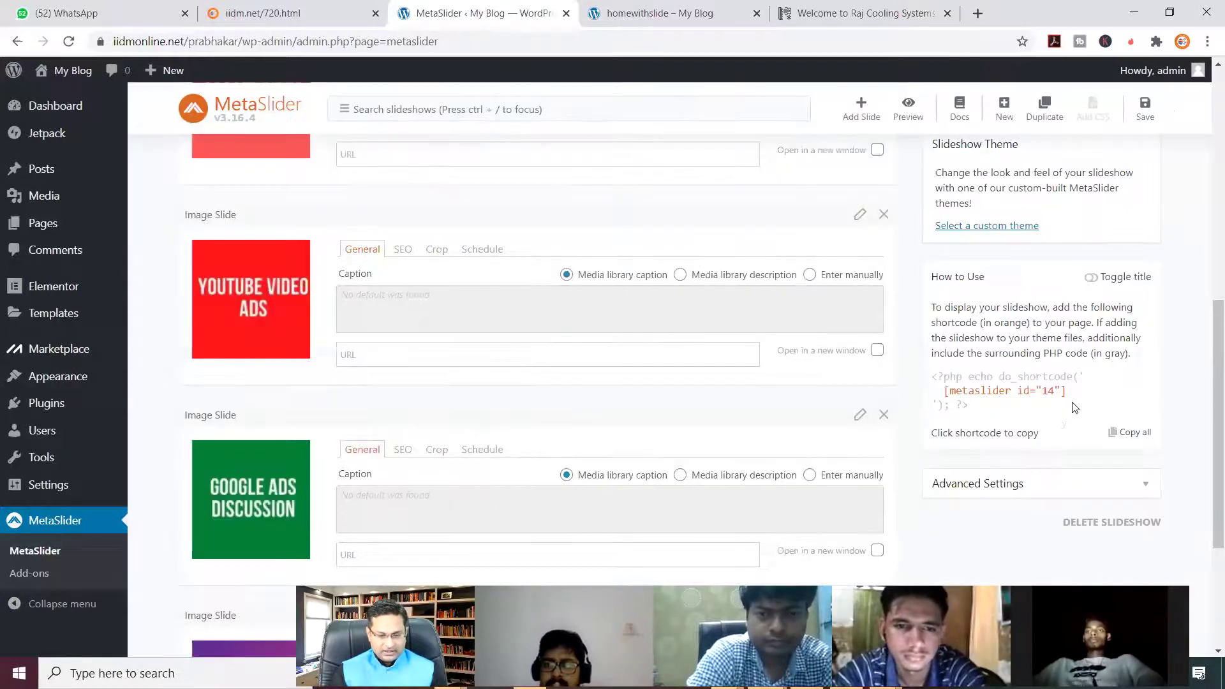
left_click_drag(1074, 393, 941, 392)
key("ctrl+c")
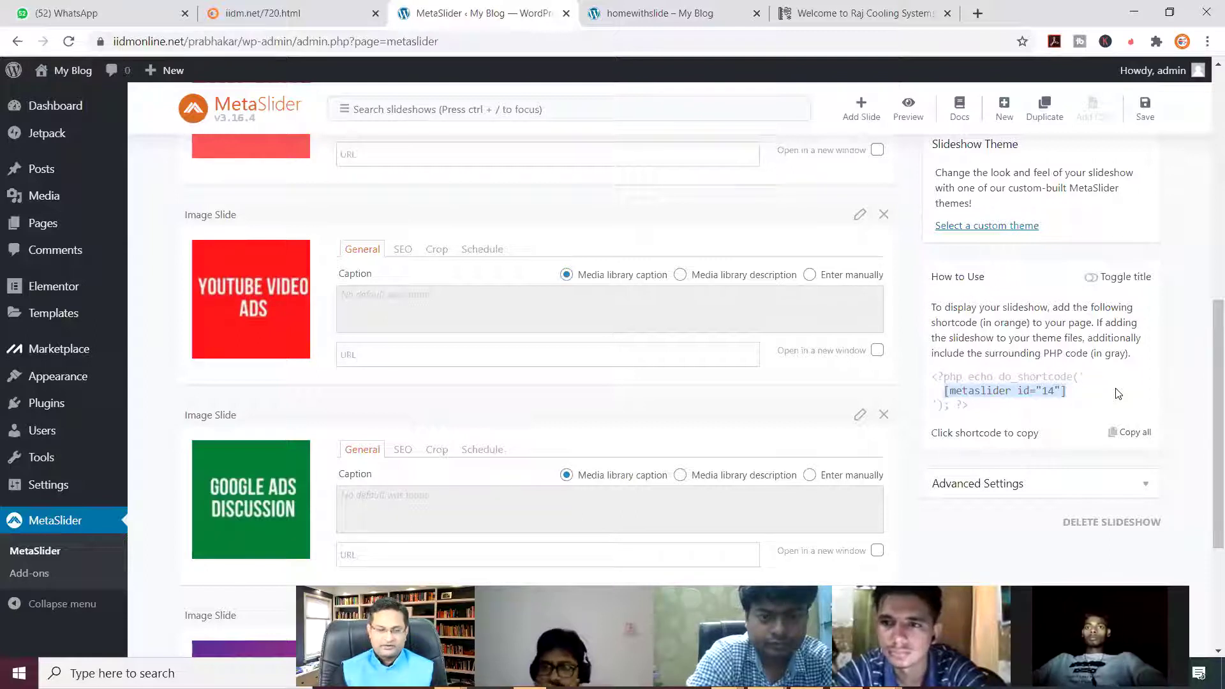
- Reopen the homewithslide page for editing with Elementor from the list of all pages
scroll(638, 319, "up", 6)
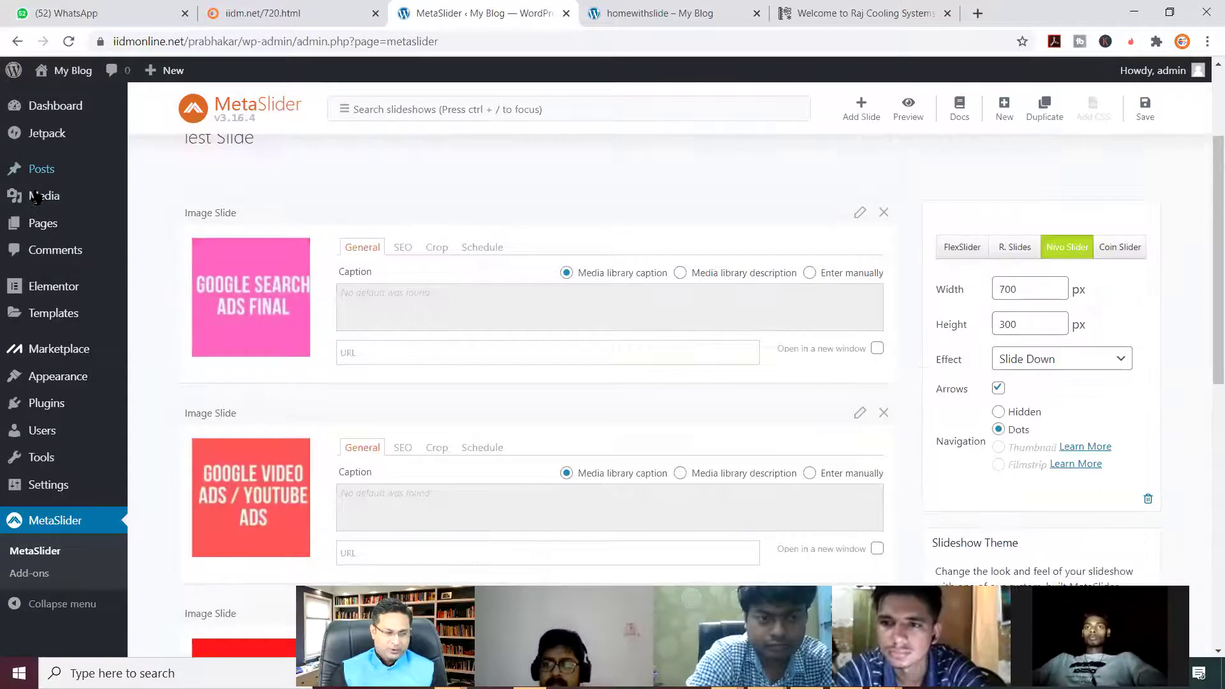
mouse_move(50, 234)
left_click(161, 227)
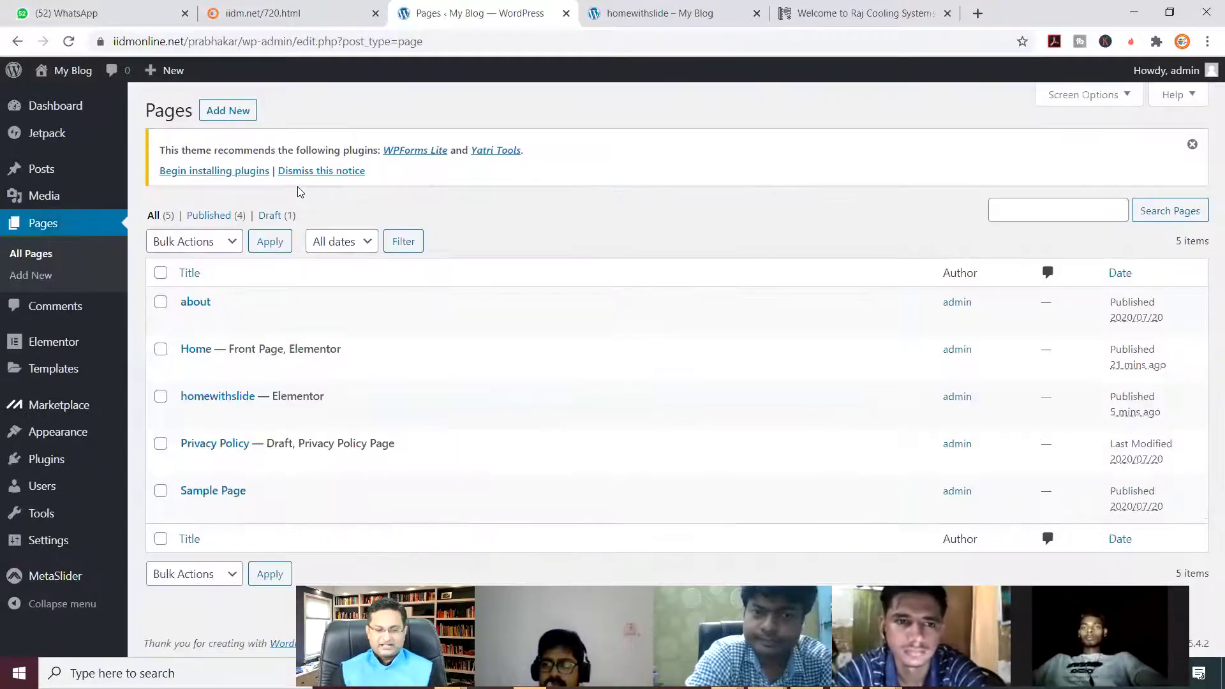
mouse_move(235, 350)
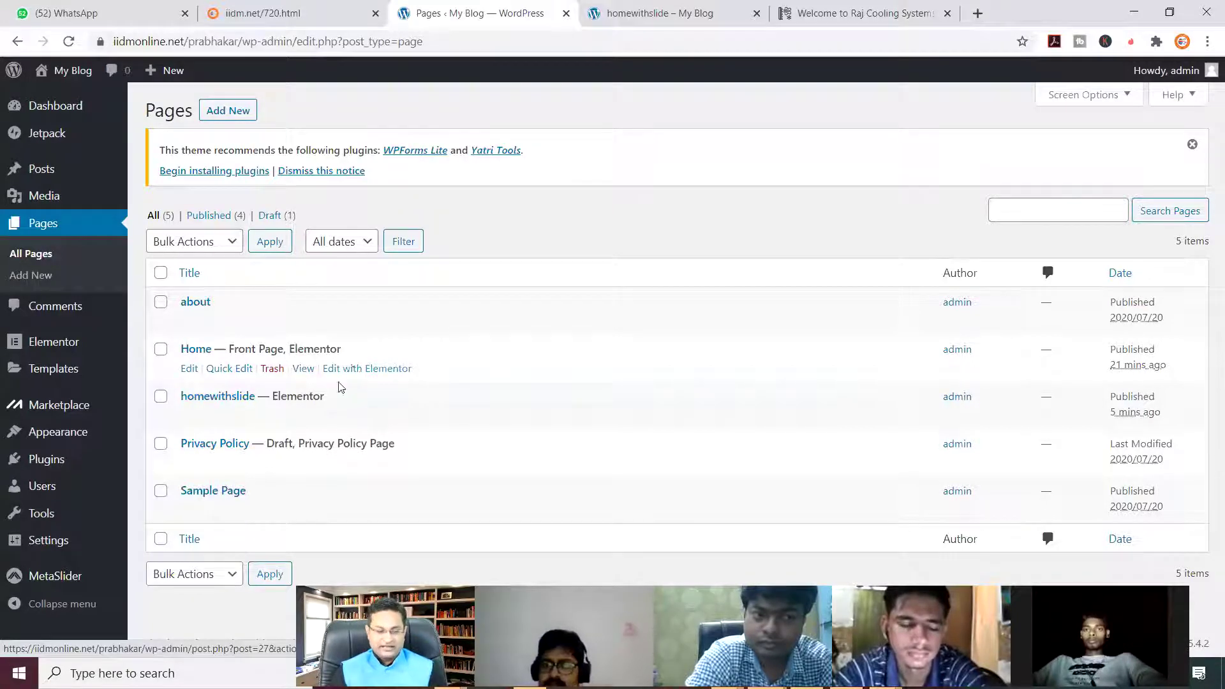
left_click(355, 418)
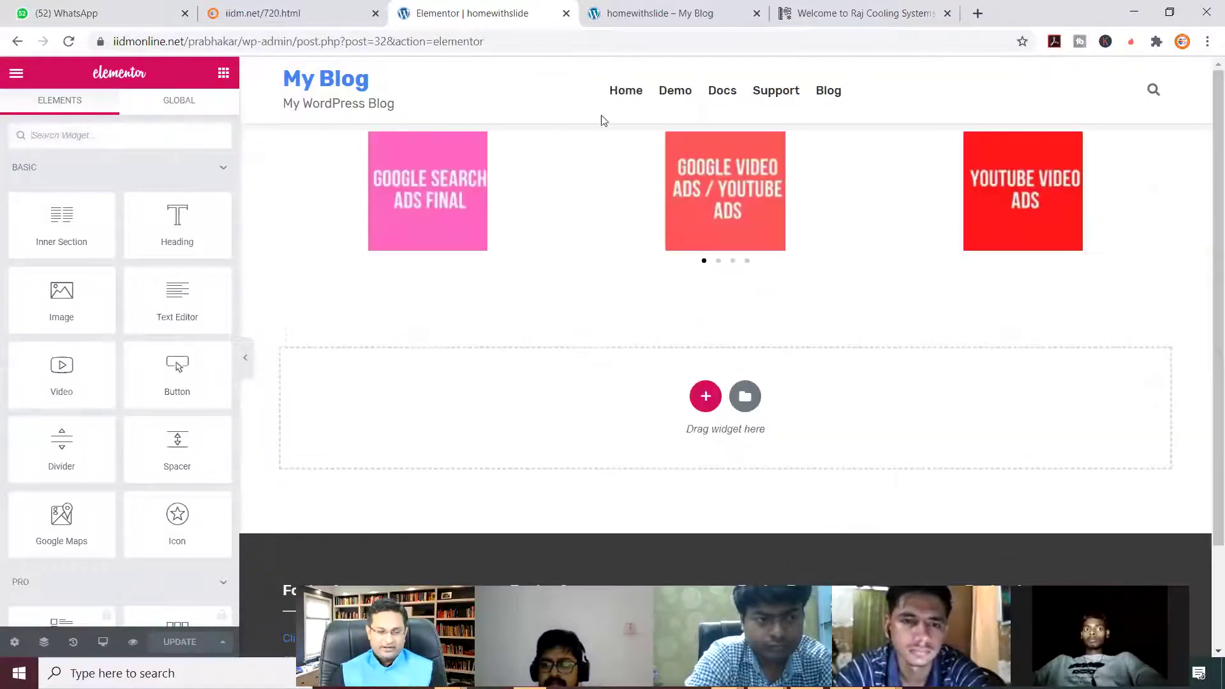
- Delete the image carousel section and add a new single-column section in its place
left_click(744, 114)
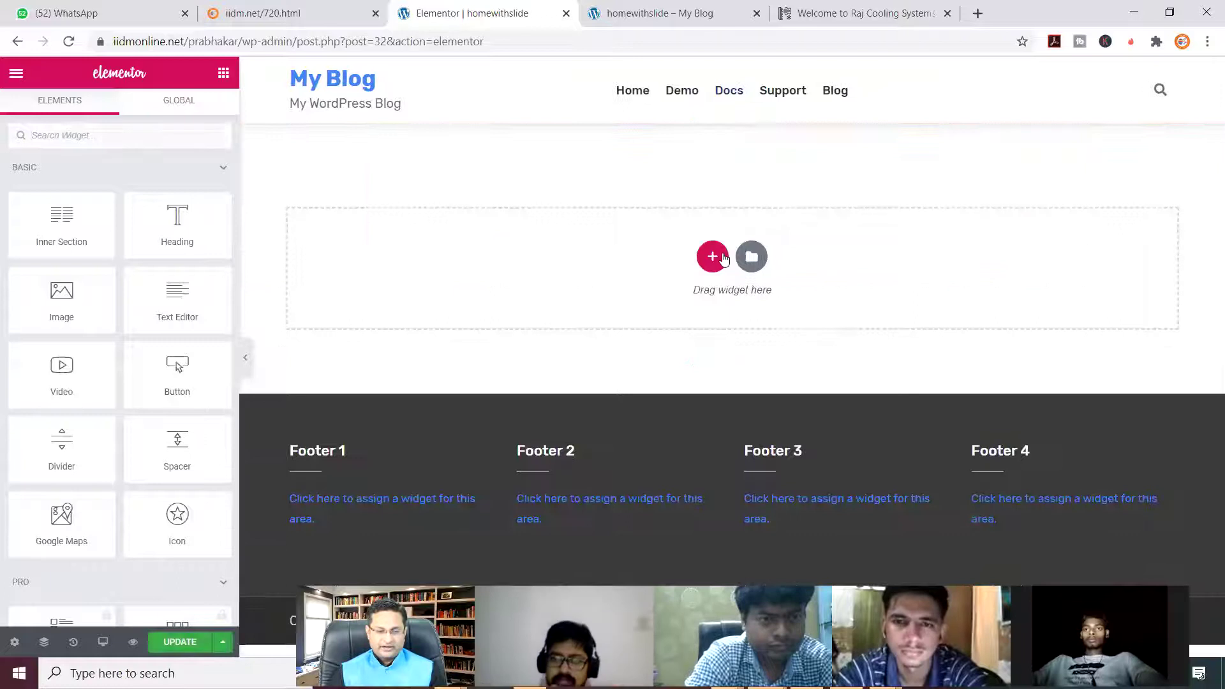
left_click(722, 257)
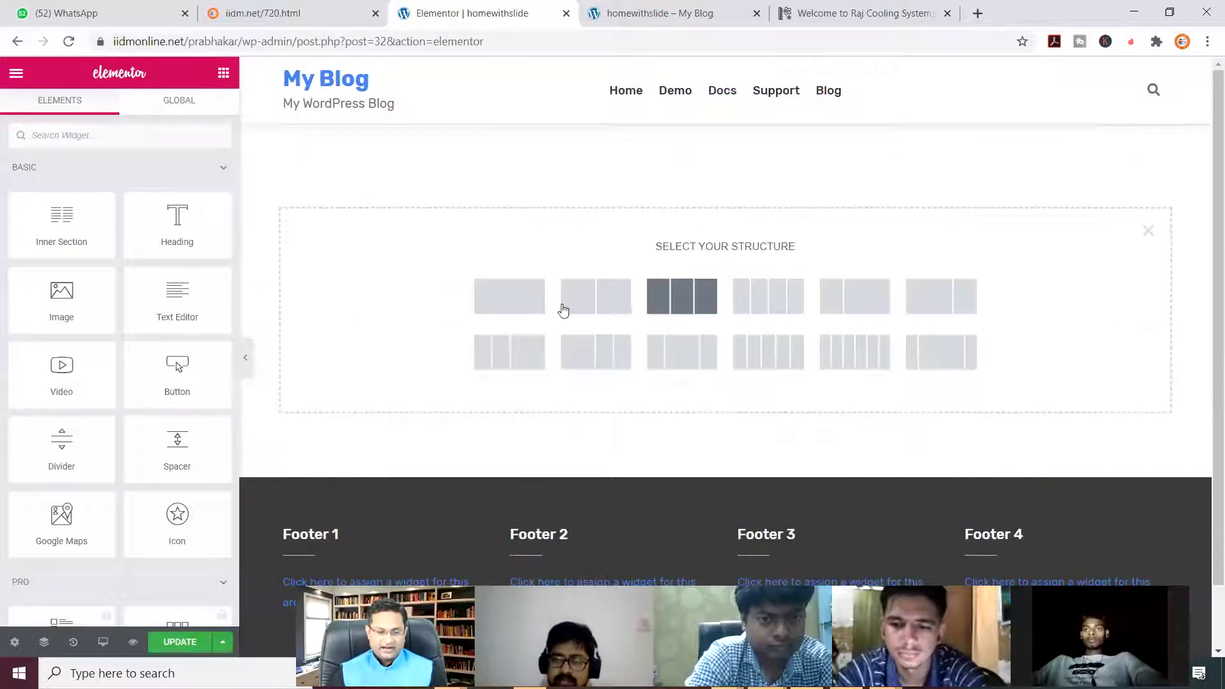
left_click(511, 299)
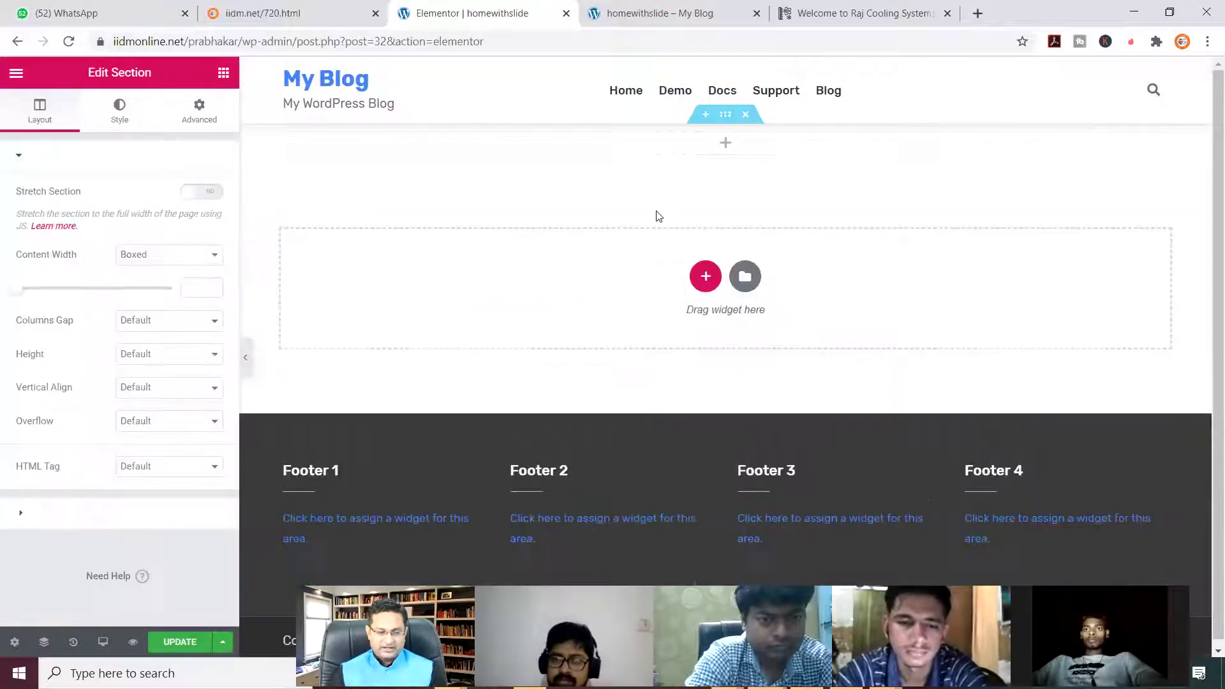
- Search the widgets for "sho" and place the Shortcode widget in the empty section
left_click(726, 147)
left_click(92, 142)
type("sho")
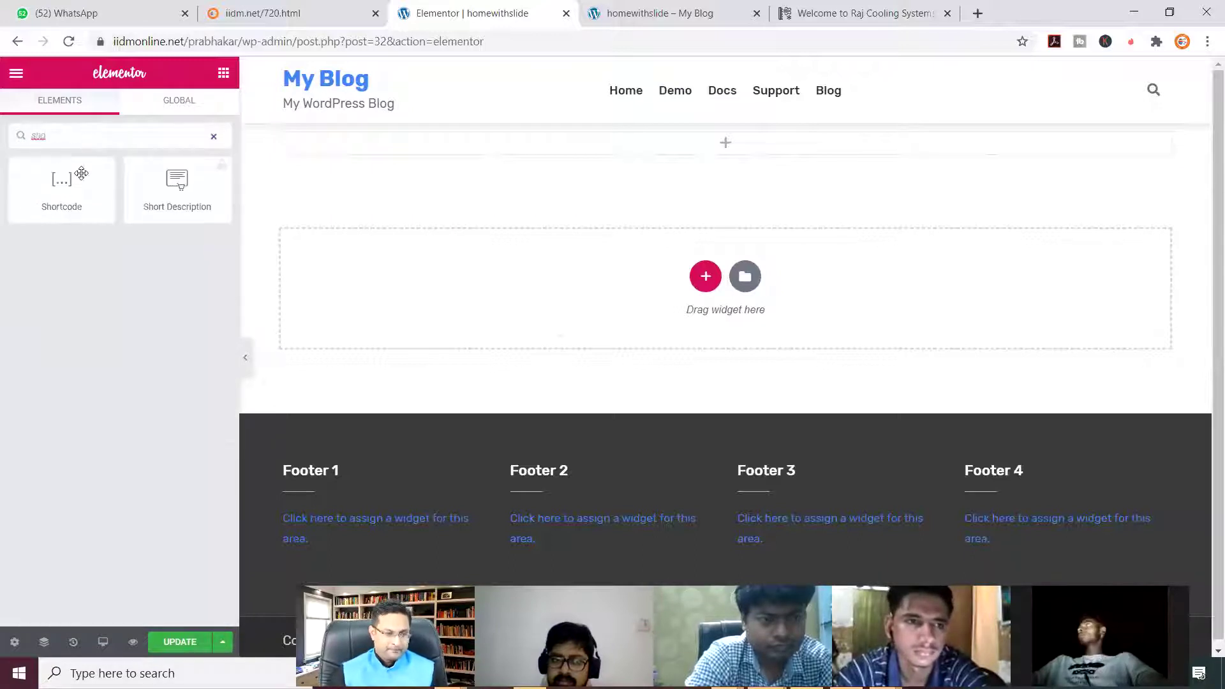
left_click_drag(618, 162, 714, 137)
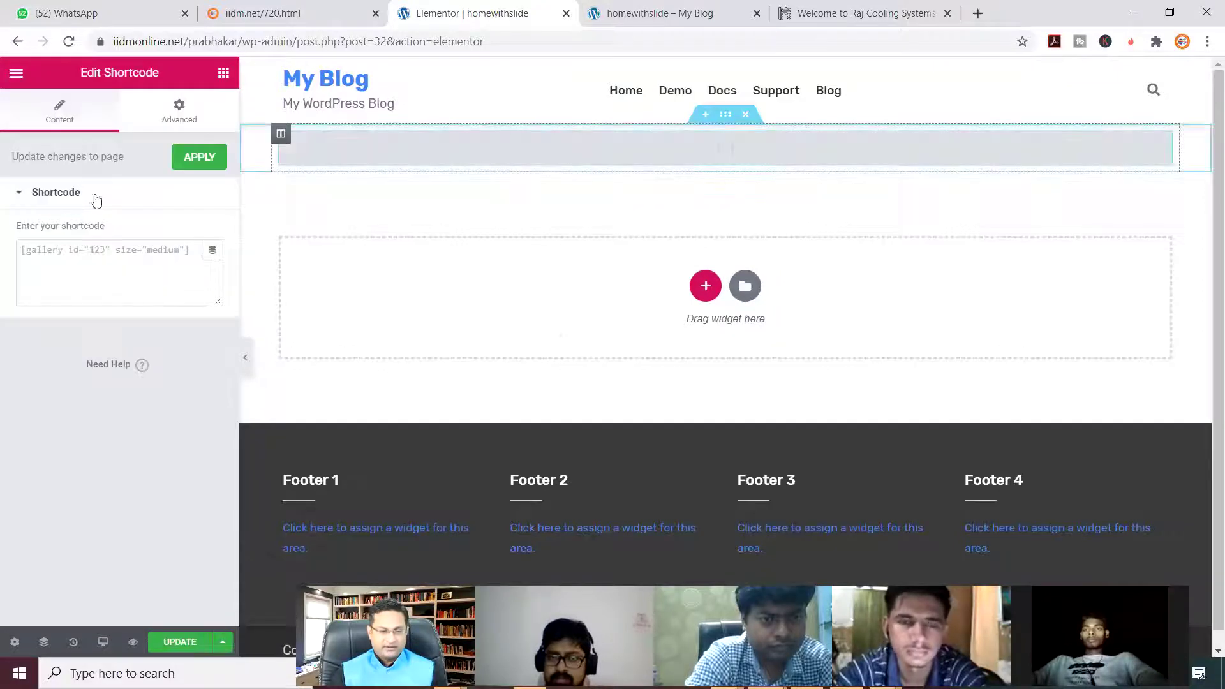
- Fill the Shortcode widget with [metaslider id="14"] and update the page
left_click(102, 255)
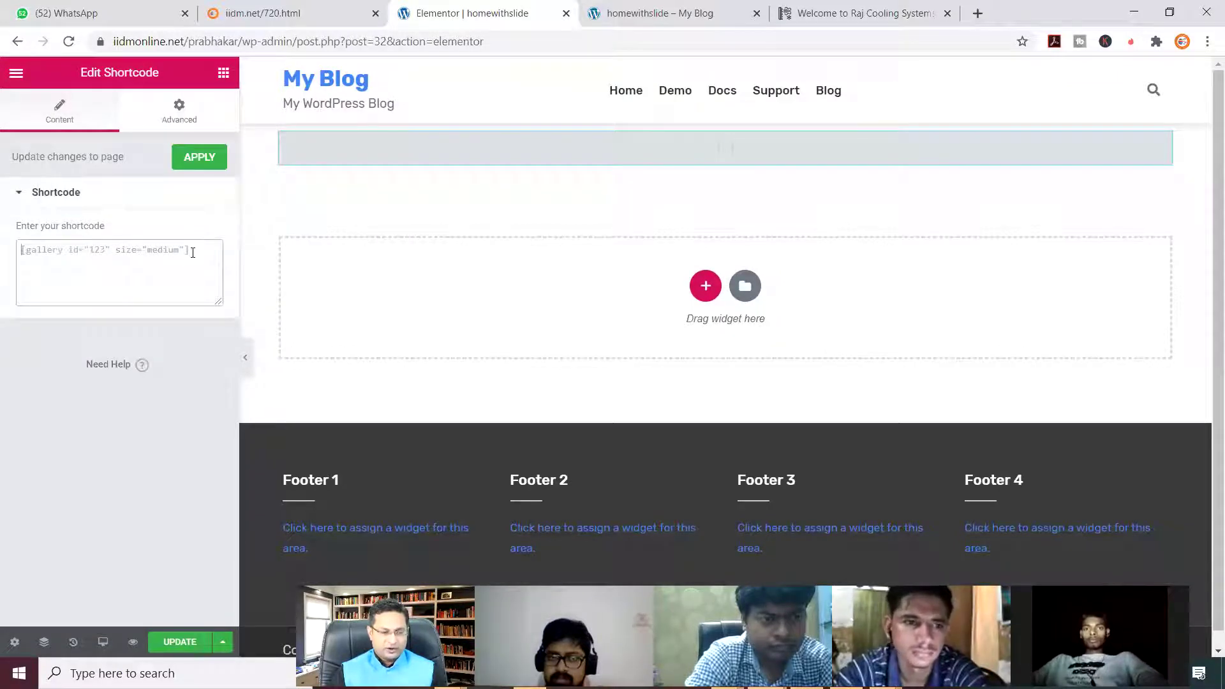
key("ctrl+v")
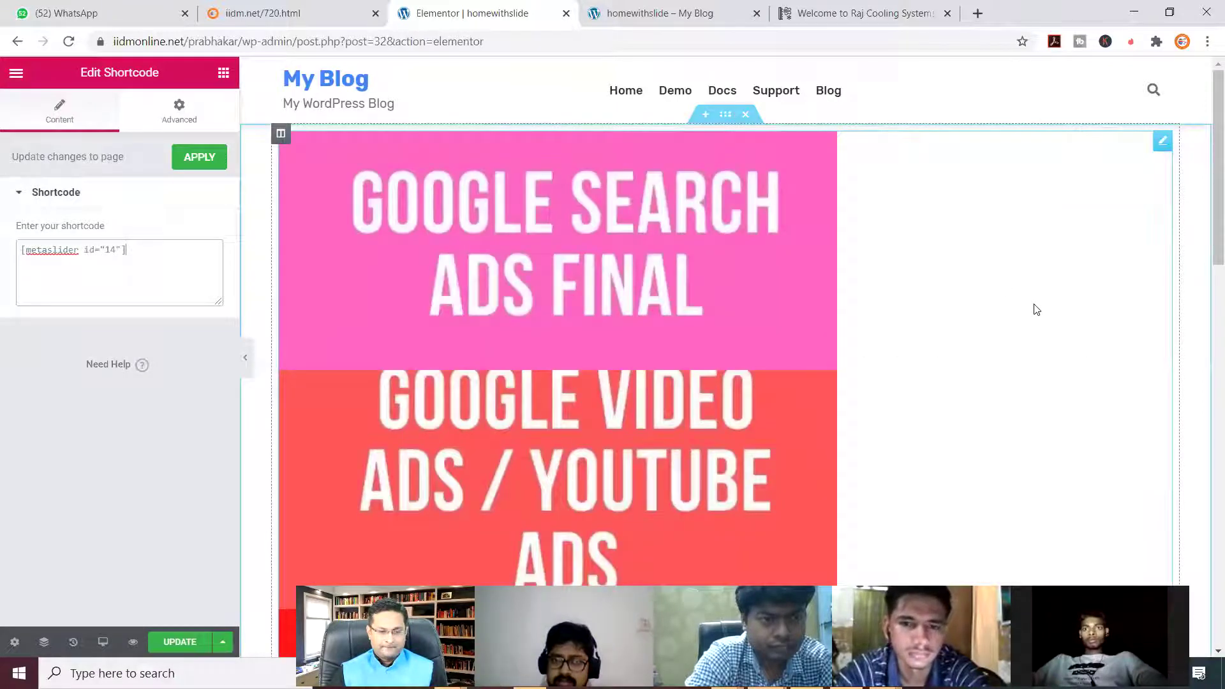
scroll(1034, 310, "down", 5)
scroll(1034, 312, "up", 5)
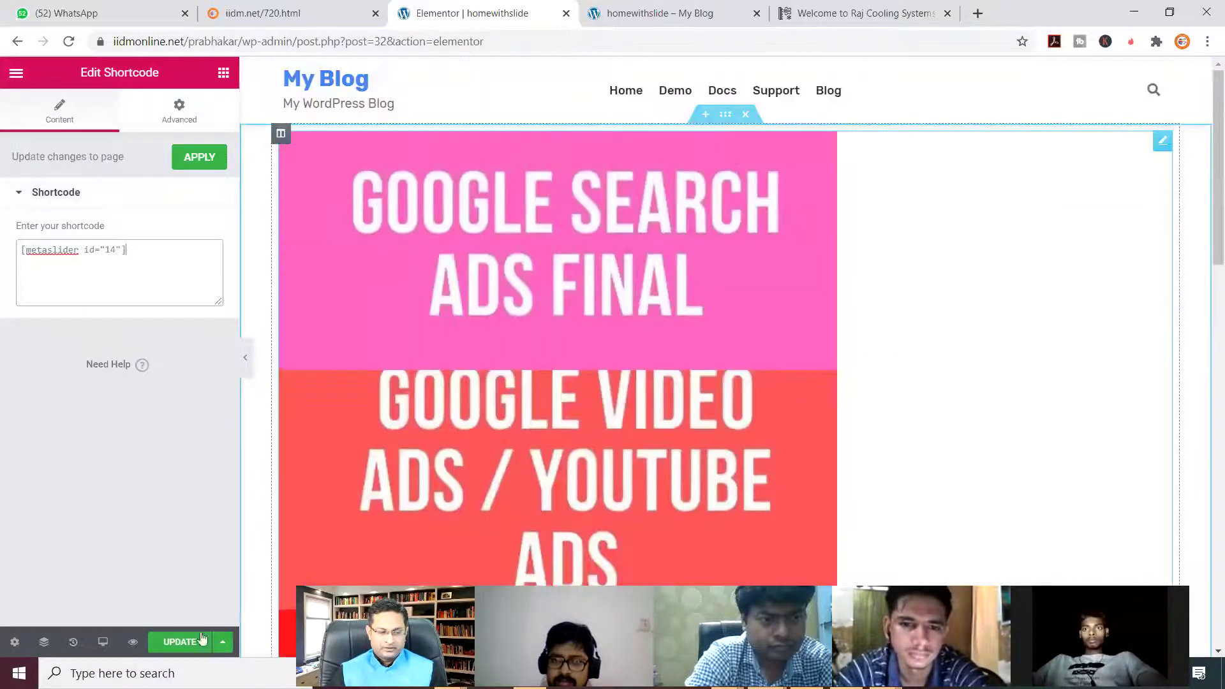
left_click(180, 642)
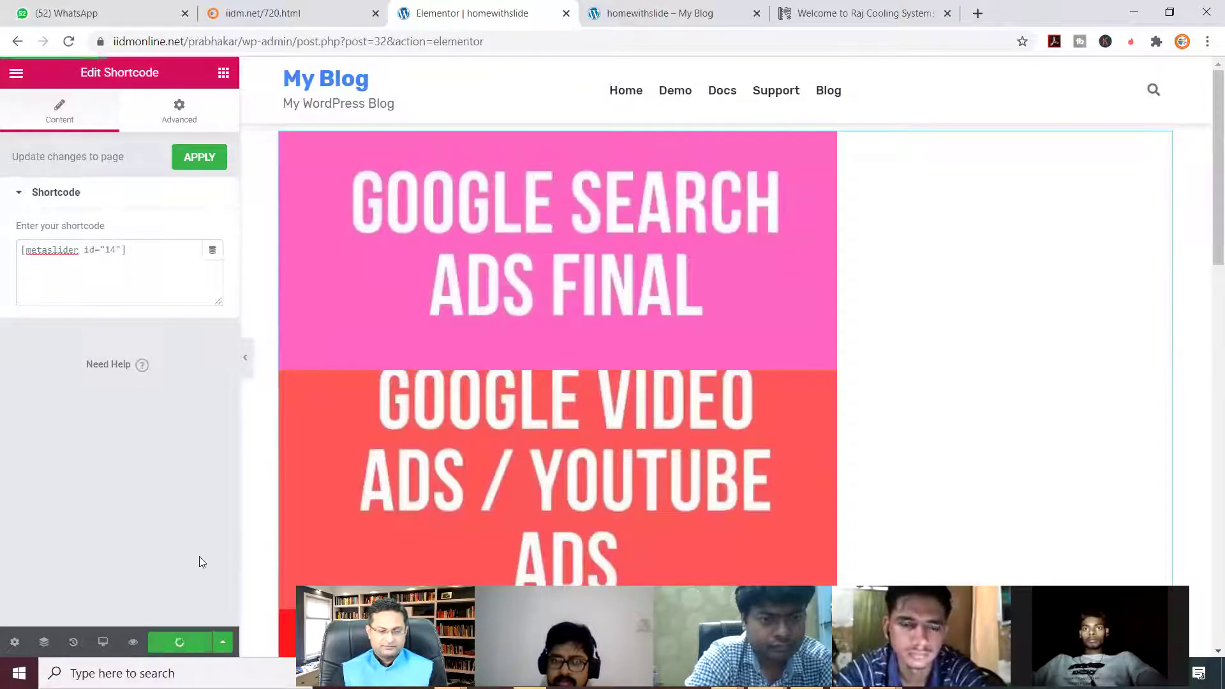
- Preview the homewithslide page and step through the slideshow to check its slides and transitions
left_click(133, 641)
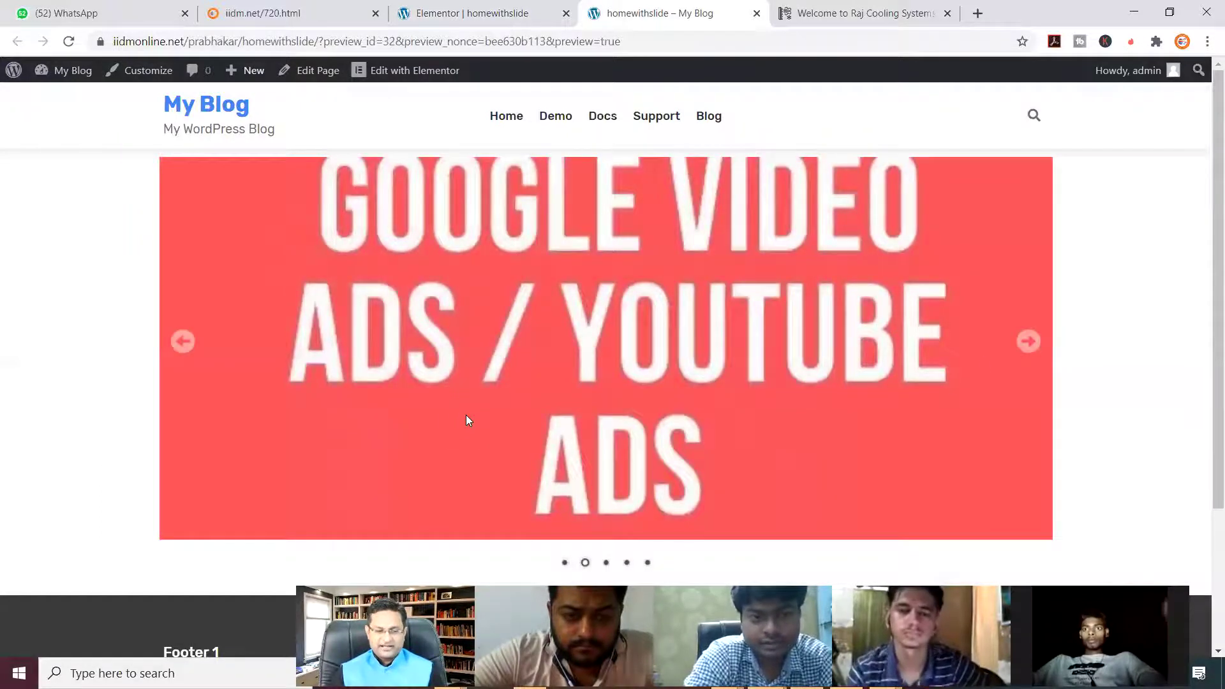
scroll(466, 420, "down", 1)
left_click(1034, 265)
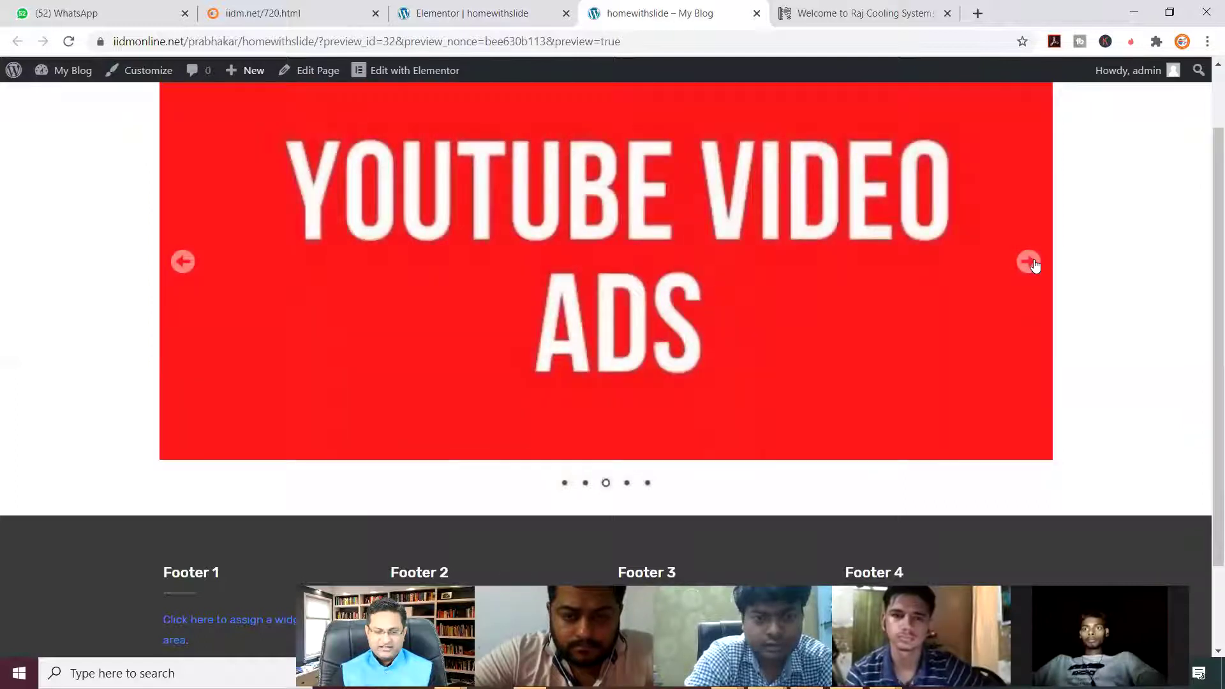
left_click(1034, 263)
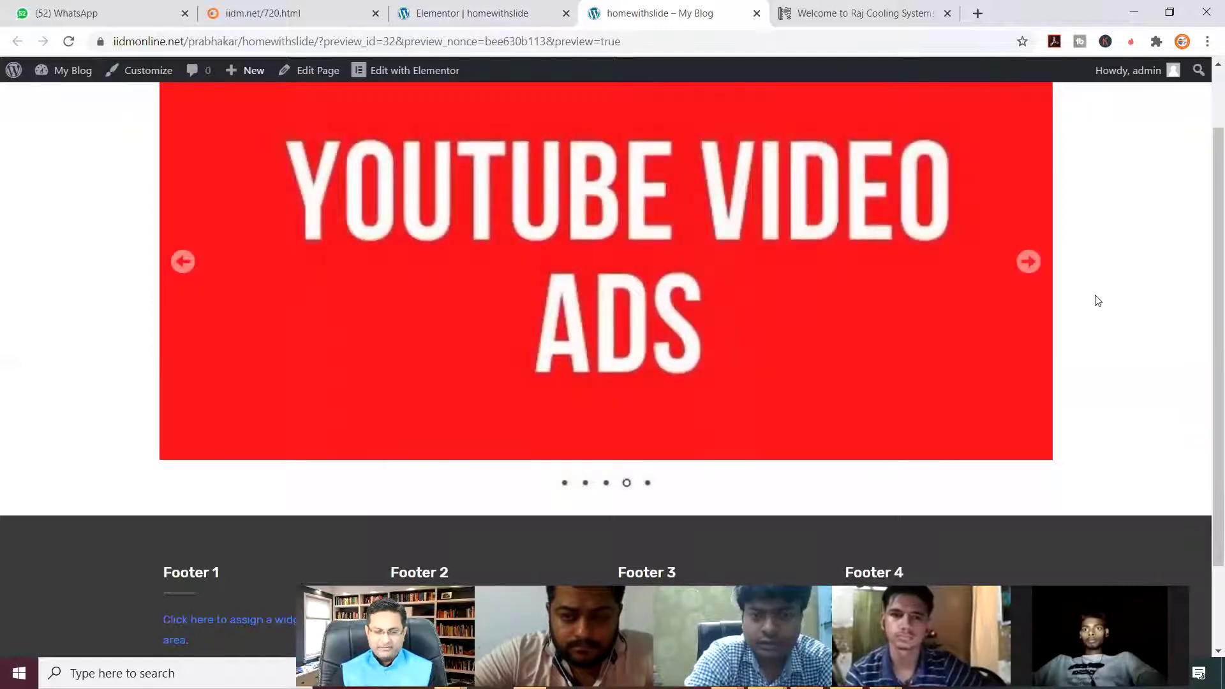
scroll(1098, 301, "up", 1)
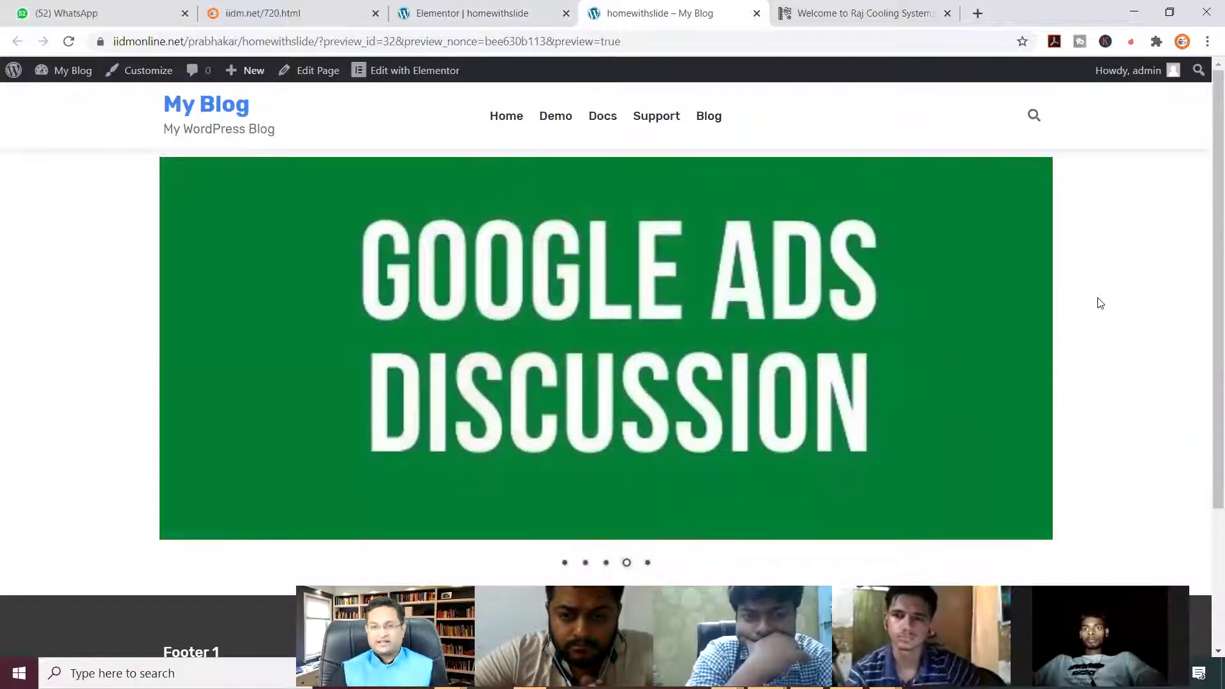
scroll(1100, 305, "down", 2)
scroll(1100, 307, "up", 2)
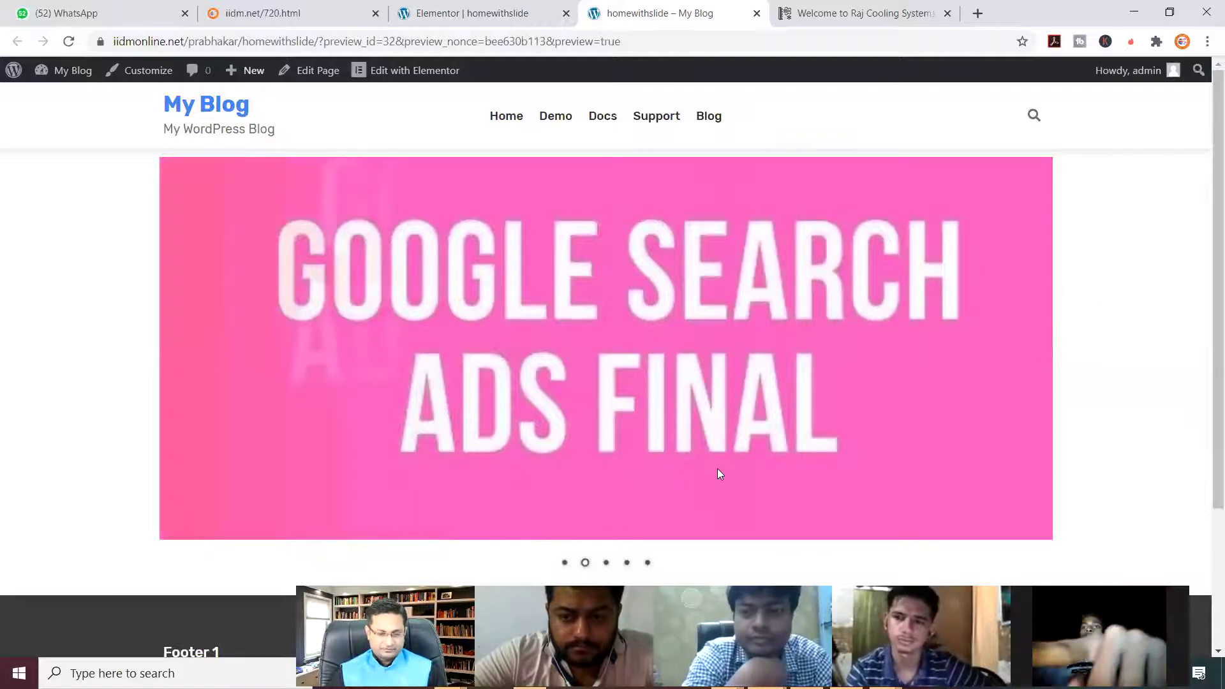
scroll(789, 410, "down", 3)
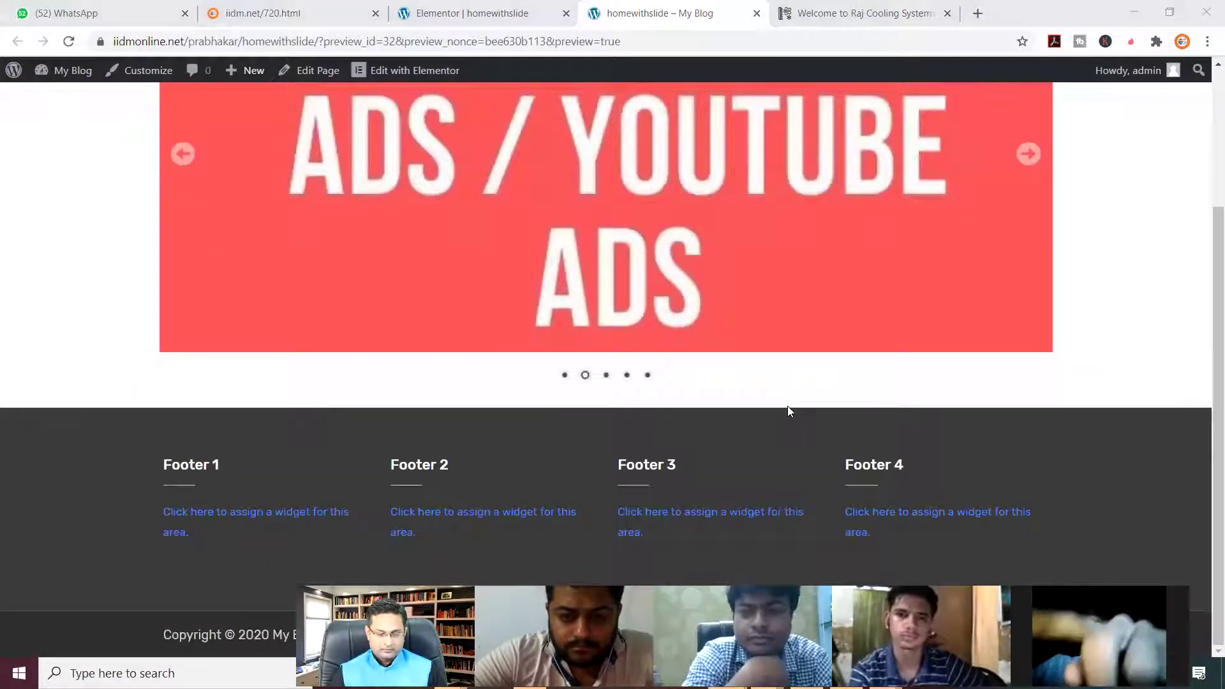
scroll(789, 410, "up", 3)
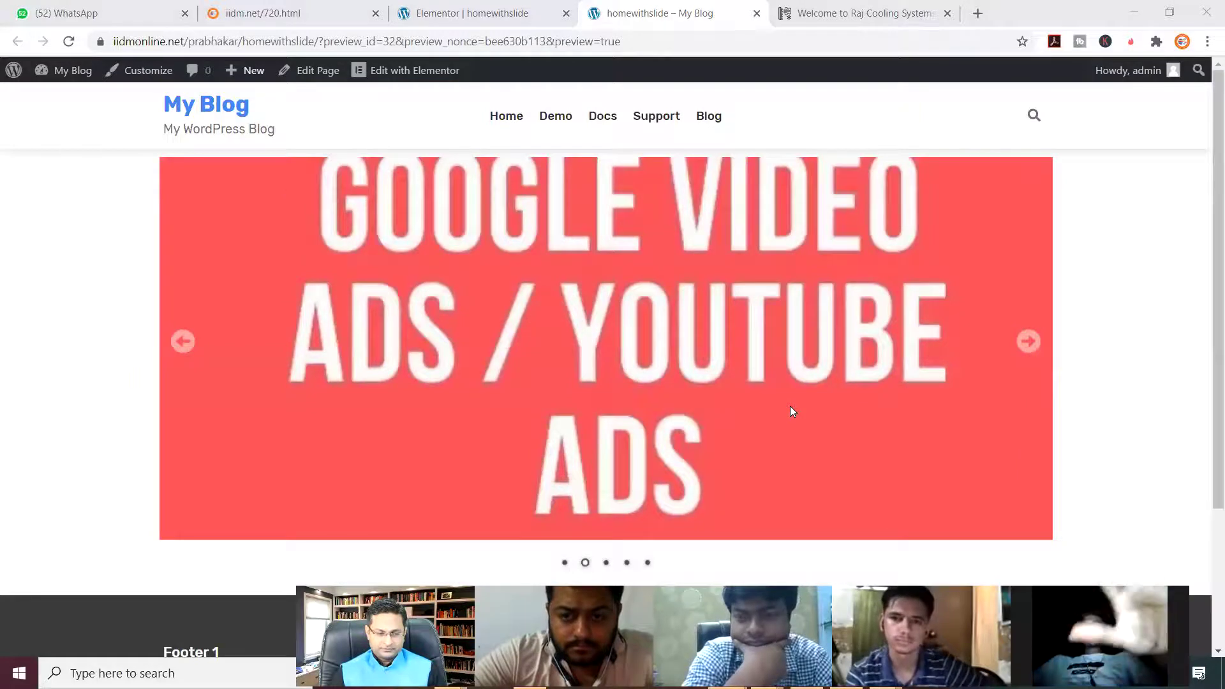
left_click(1028, 342)
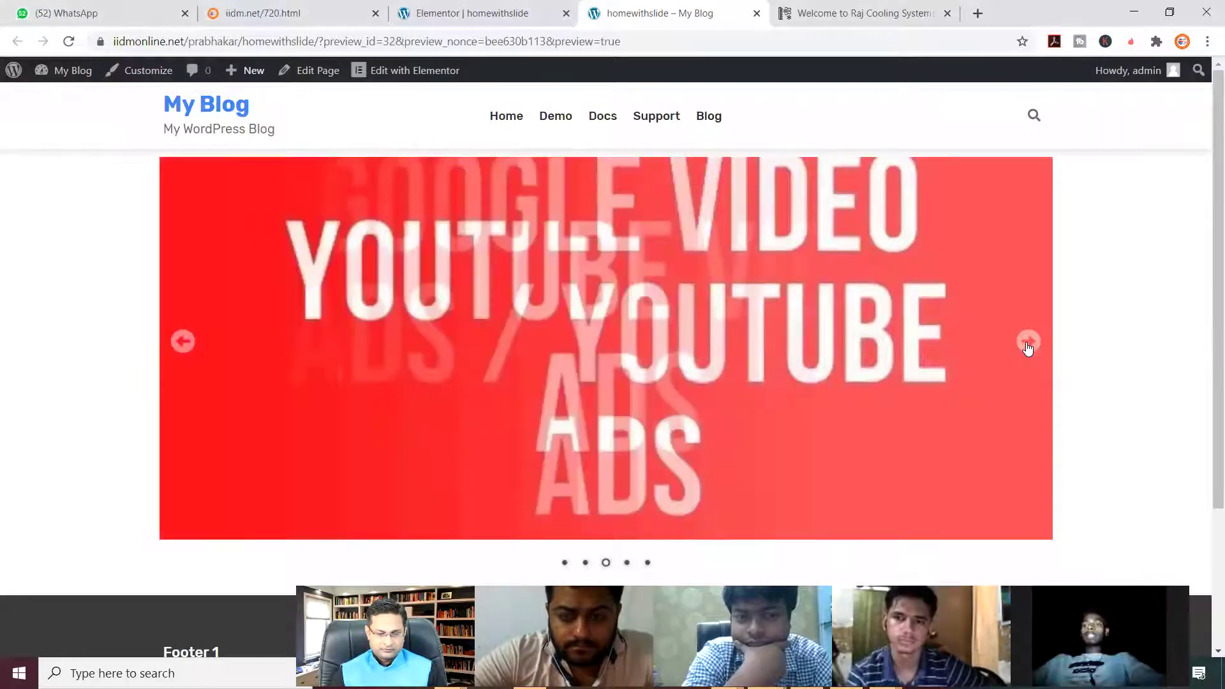